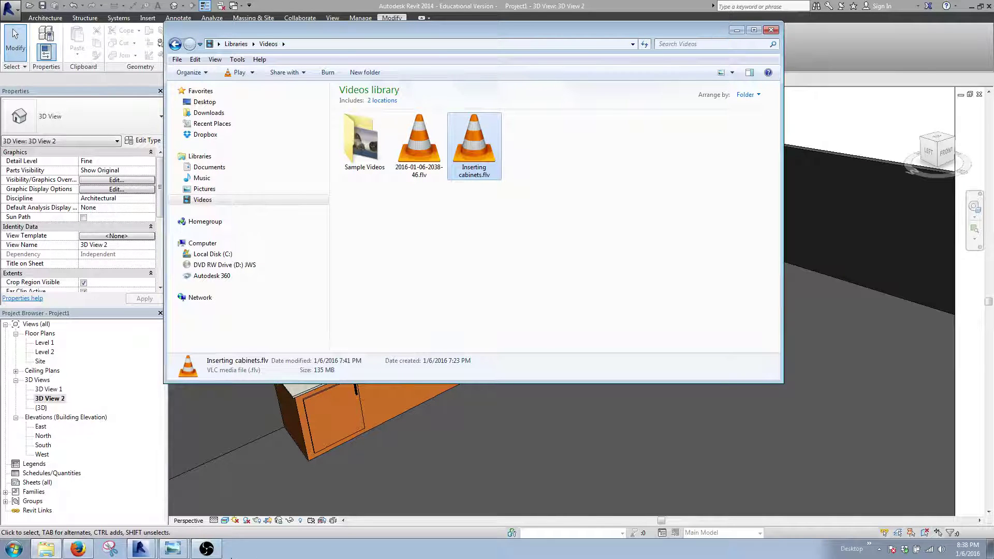
Step: Check the running recording and minimize the recorder and Videos library windows to return to Revit
{"action": "left_click", "coordinate": [207, 549]}
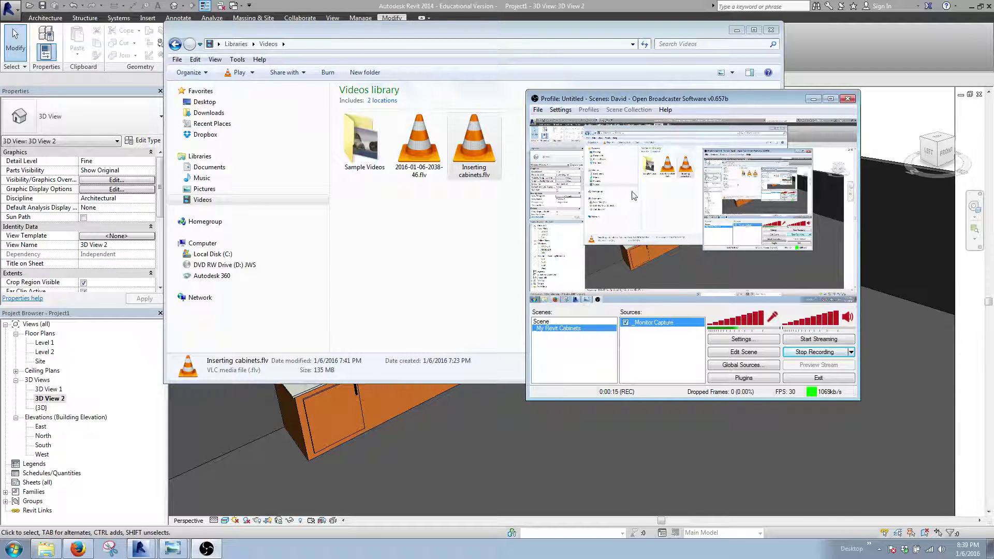
{"action": "left_click", "coordinate": [808, 99]}
{"action": "left_click", "coordinate": [735, 30]}
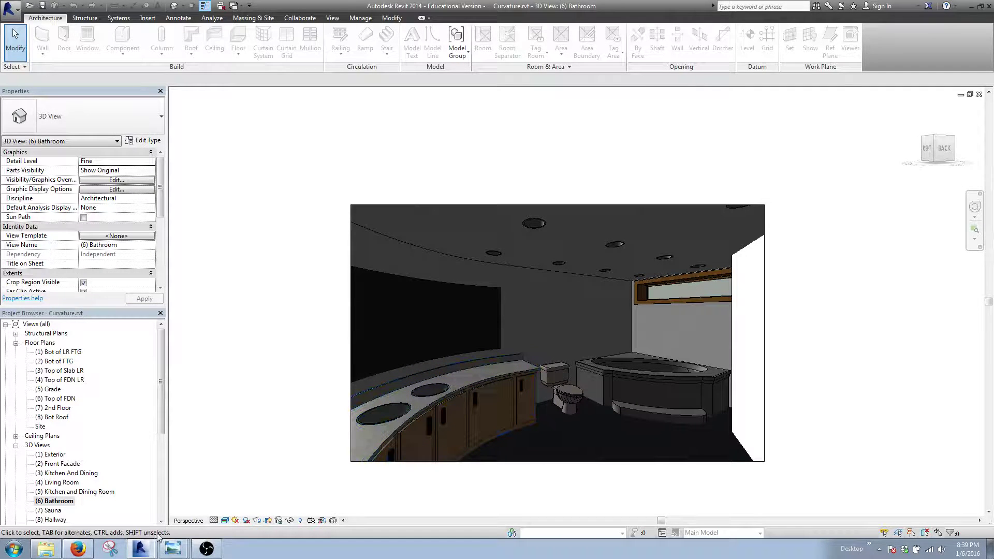
Step: View the two rendered bathroom images with curved cabinets in Windows Photo Viewer, and return to Project1's 3D view in Revit
{"action": "left_click", "coordinate": [176, 553]}
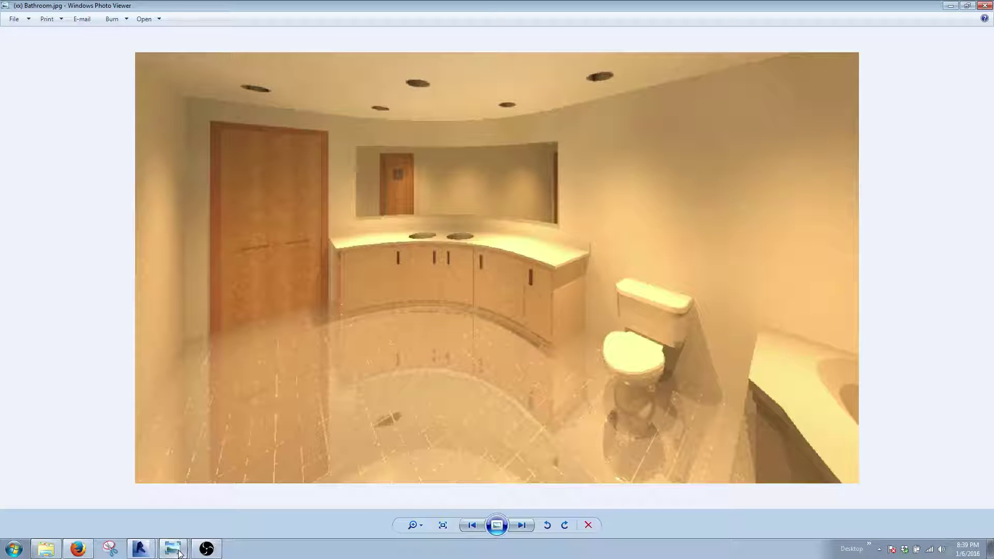
{"action": "key", "text": "Right"}
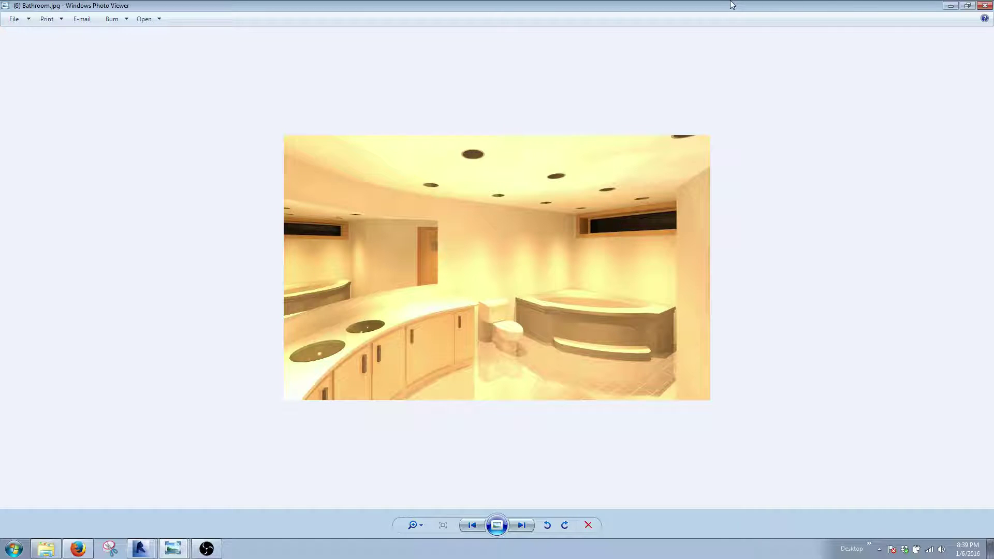
{"action": "key", "text": "Right"}
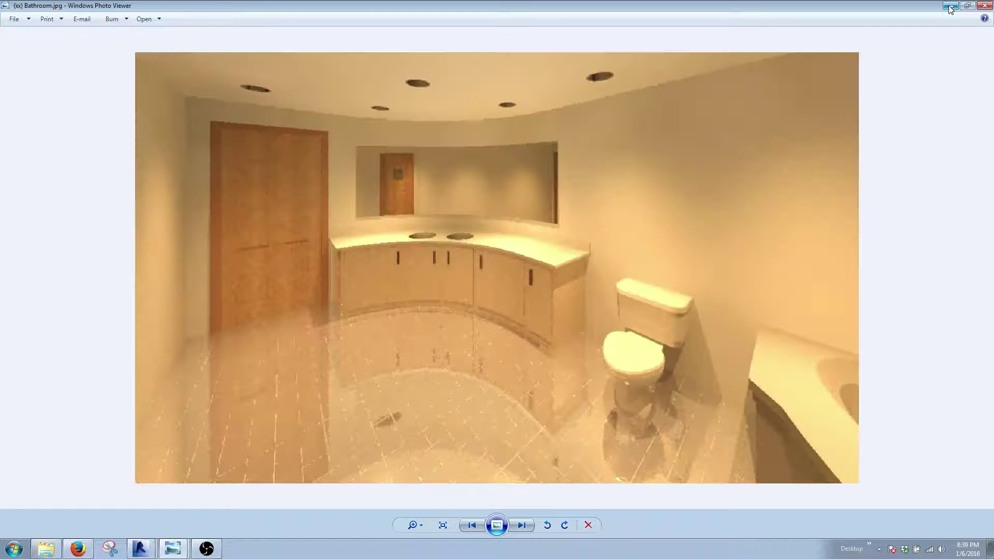
{"action": "left_click", "coordinate": [951, 7]}
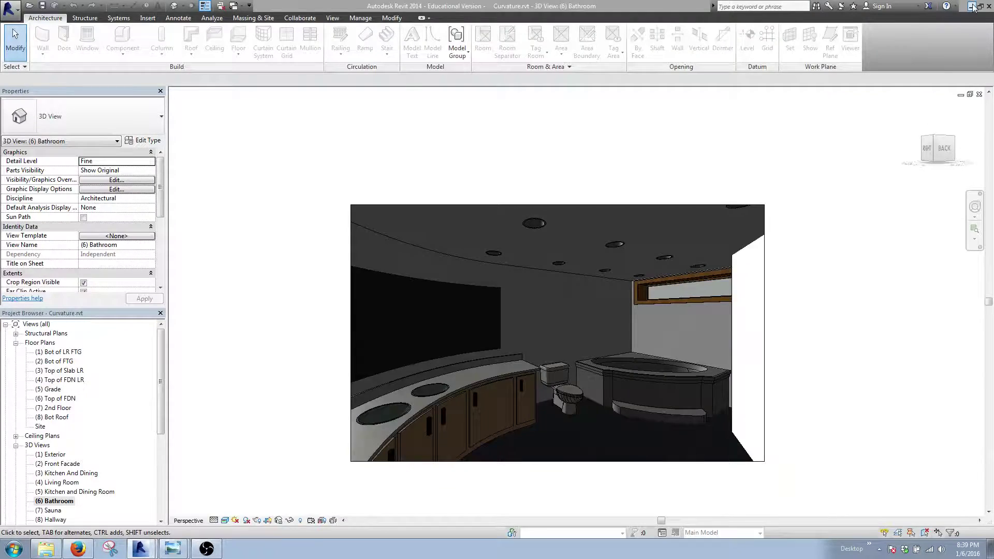
{"action": "left_click", "coordinate": [972, 6]}
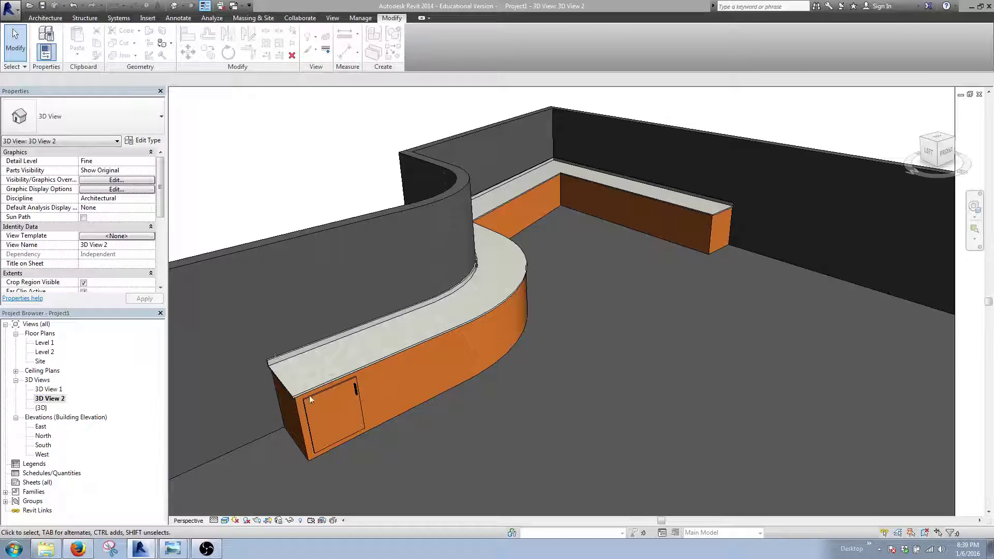
Step: Open the Level 1 floor plan and look over the full counter run along the walls
{"action": "double_click", "coordinate": [45, 343]}
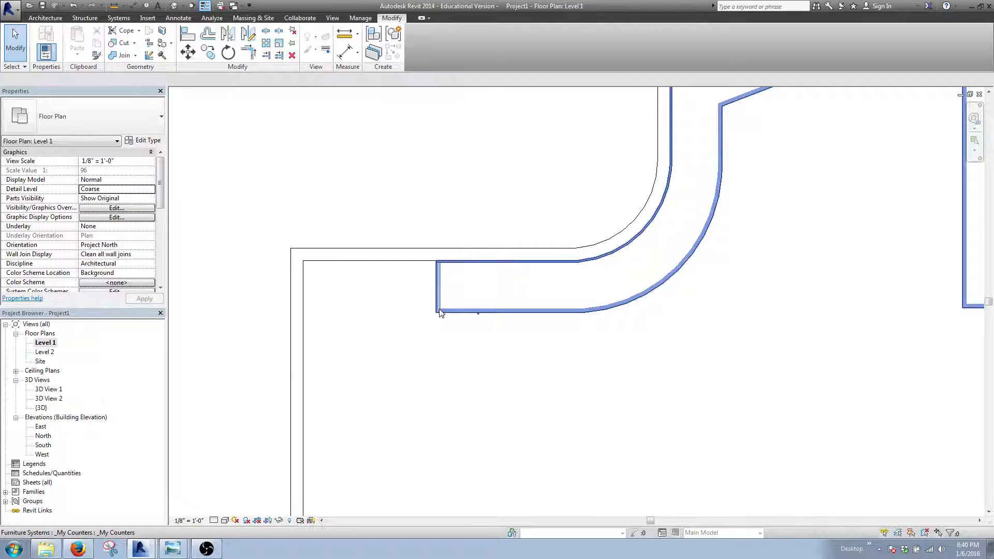
{"action": "left_click", "coordinate": [439, 312]}
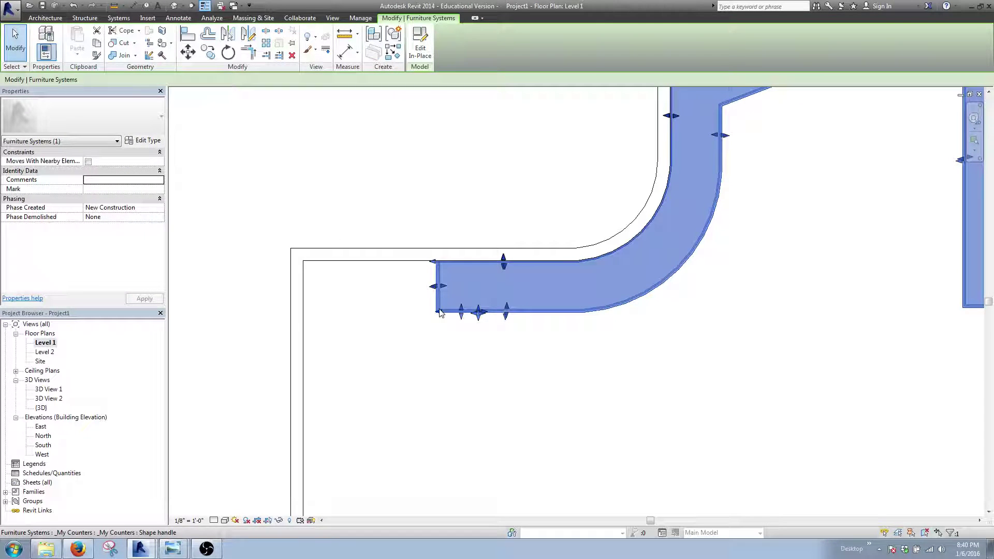
{"action": "middle_click_drag", "start_coordinate": [689, 339], "coordinate": [566, 424]}
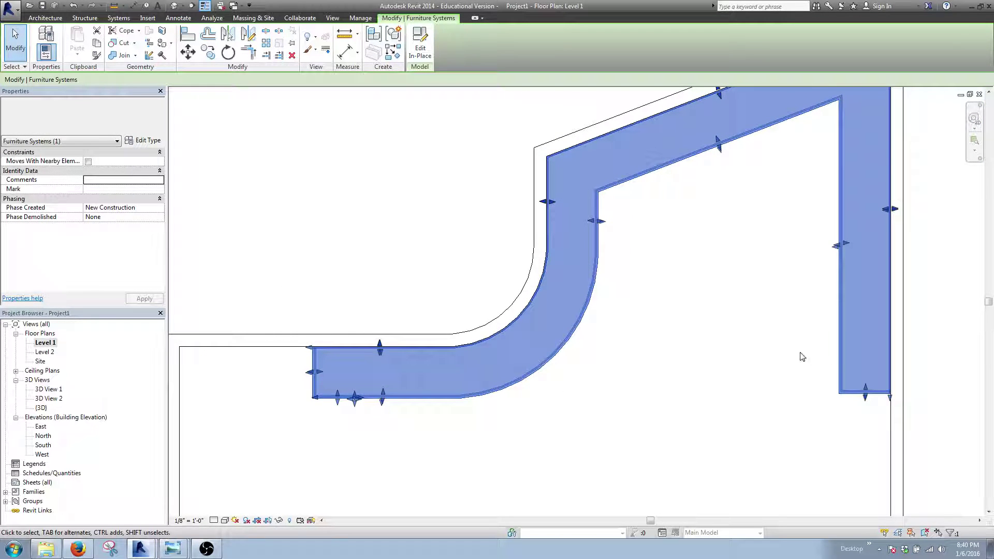
{"action": "middle_click_drag", "start_coordinate": [797, 262], "coordinate": [714, 365]}
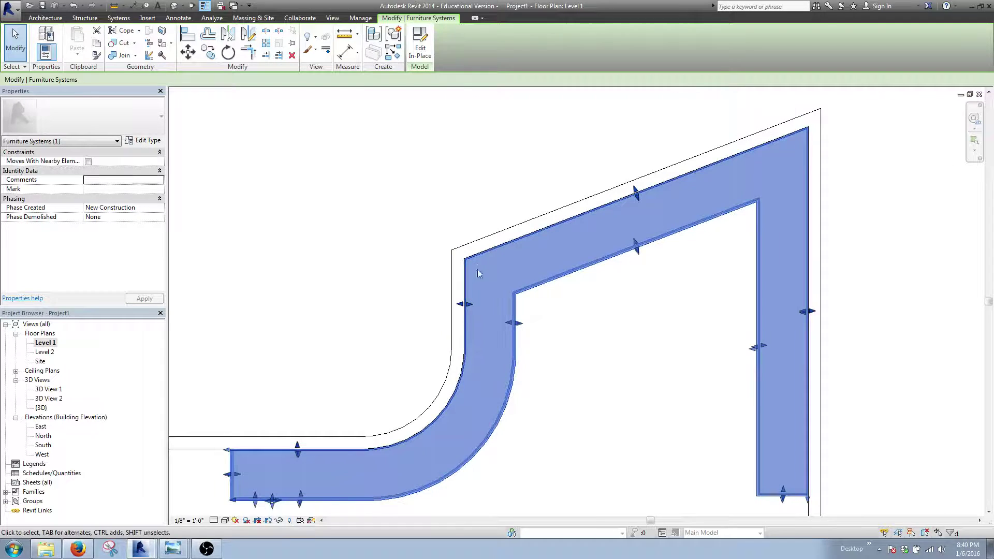
{"action": "middle_click_drag", "start_coordinate": [303, 424], "coordinate": [480, 279]}
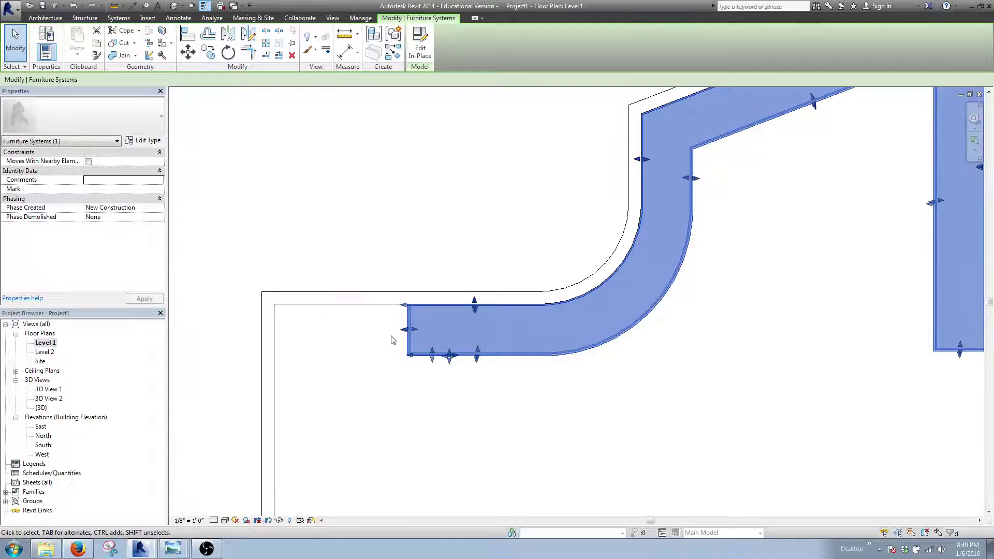
{"action": "left_click", "coordinate": [583, 503]}
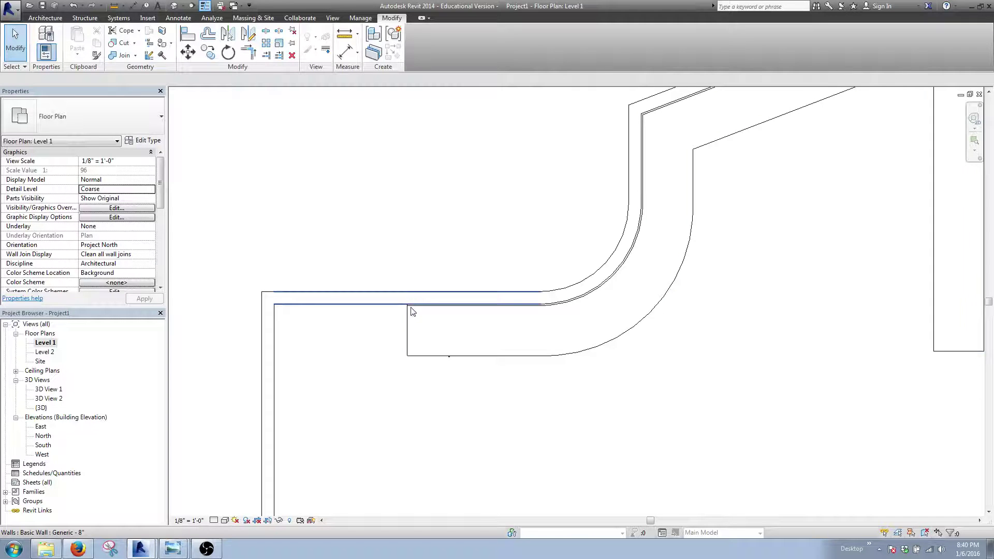
{"action": "left_click", "coordinate": [421, 352]}
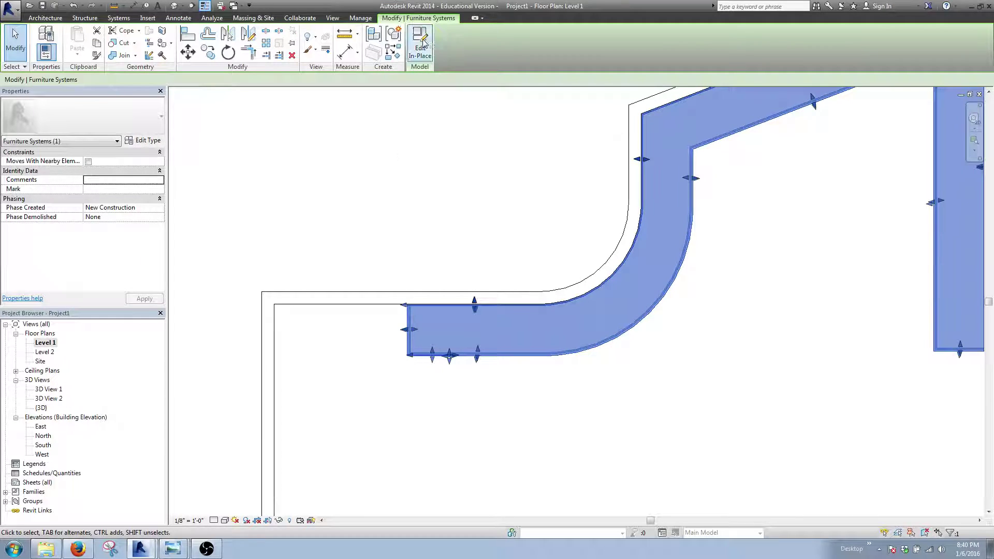
{"action": "left_click", "coordinate": [421, 47]}
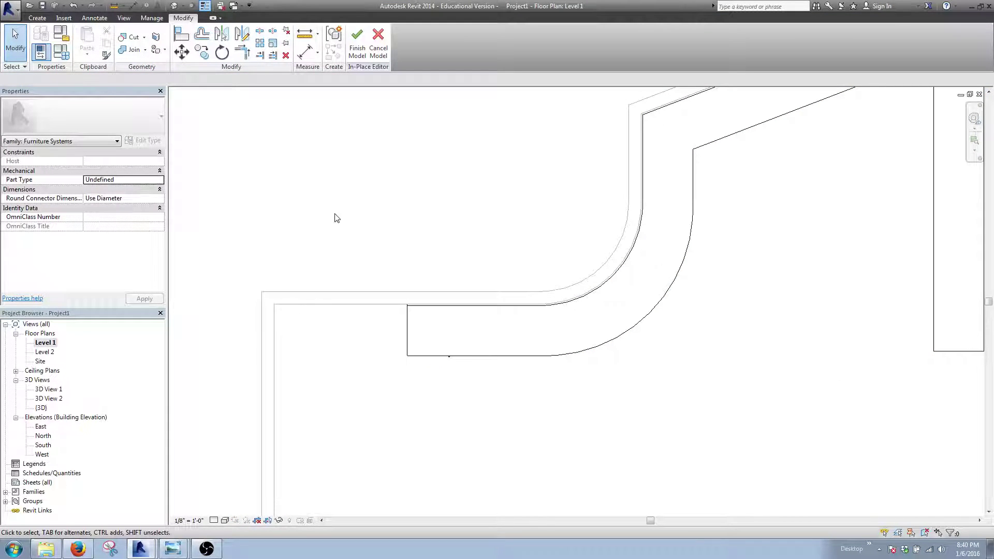
{"action": "left_click", "coordinate": [358, 41]}
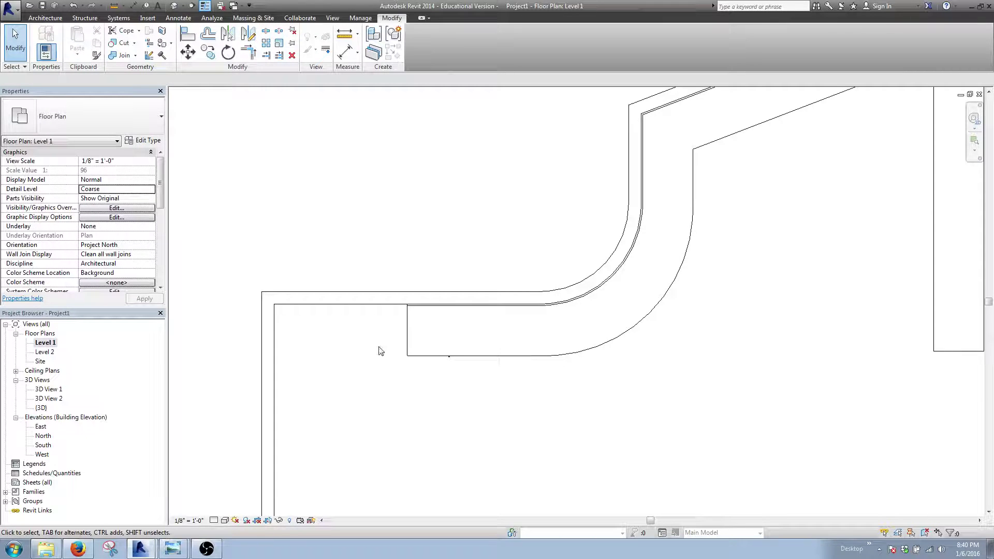
Step: Edit the counter family in place and move its countertop extrusion about 20 feet down in plan, away from the cabinets
{"action": "left_click", "coordinate": [409, 347]}
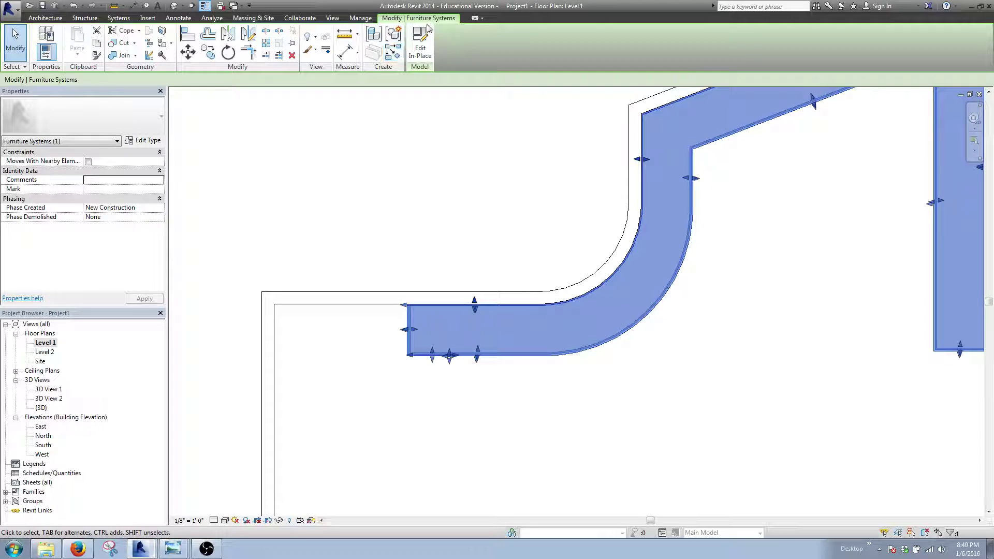
{"action": "left_click", "coordinate": [421, 52]}
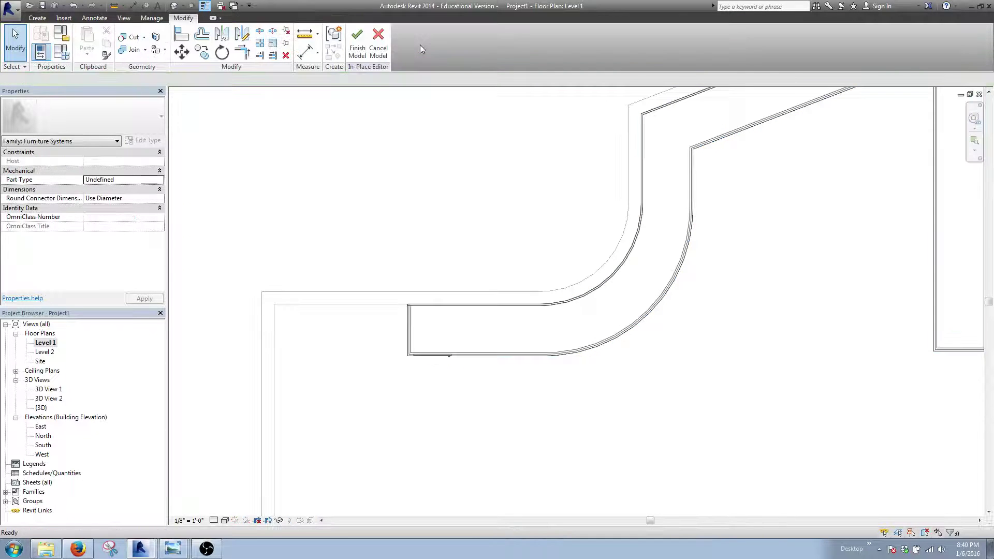
{"action": "left_click", "coordinate": [421, 356]}
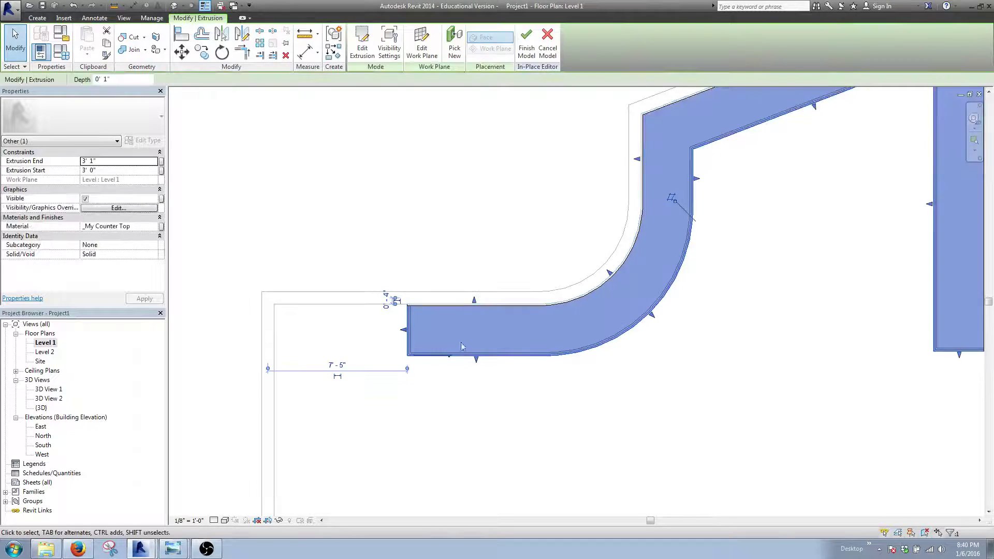
{"action": "left_click", "coordinate": [181, 52]}
{"action": "left_click", "coordinate": [439, 185]}
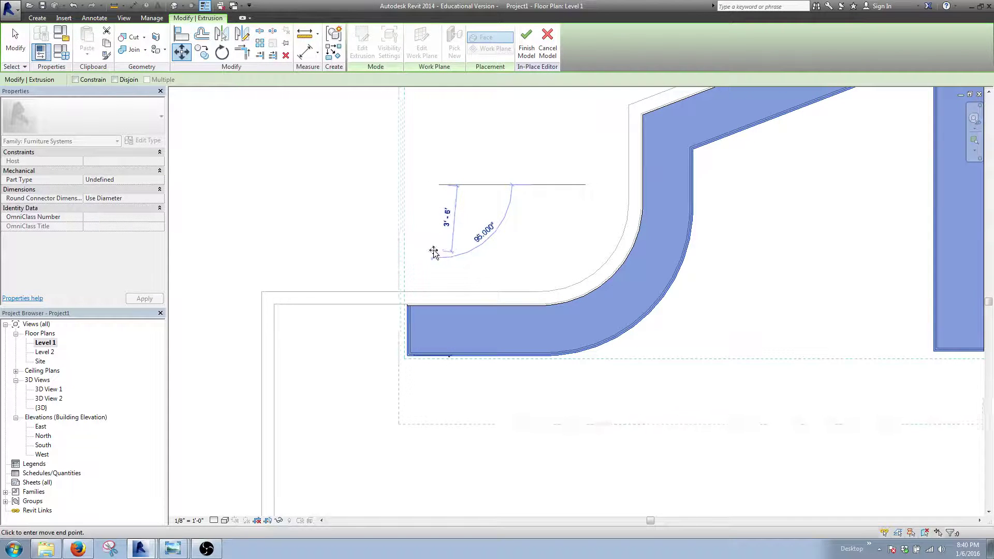
{"action": "type", "text": "20 4"}
{"action": "key", "text": "Return"}
Step: Inspect the cabinet base extrusion and the relocated countertop extrusion in the plan
{"action": "scroll", "coordinate": [438, 258], "scroll_direction": "down", "scroll_amount": 2}
{"action": "scroll", "coordinate": [445, 275], "scroll_direction": "down", "scroll_amount": 1}
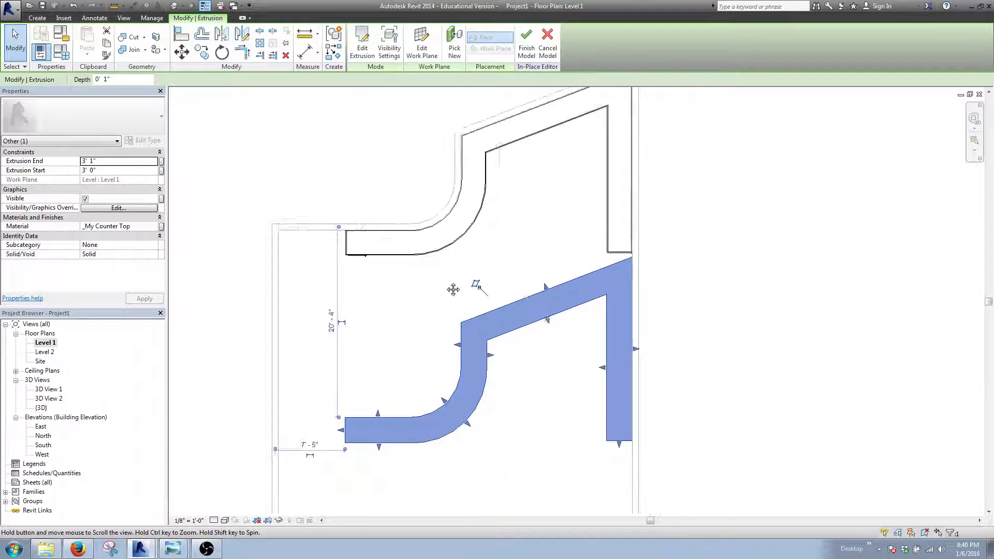
{"action": "scroll", "coordinate": [381, 244], "scroll_direction": "up", "scroll_amount": 5}
{"action": "left_click", "coordinate": [339, 274]}
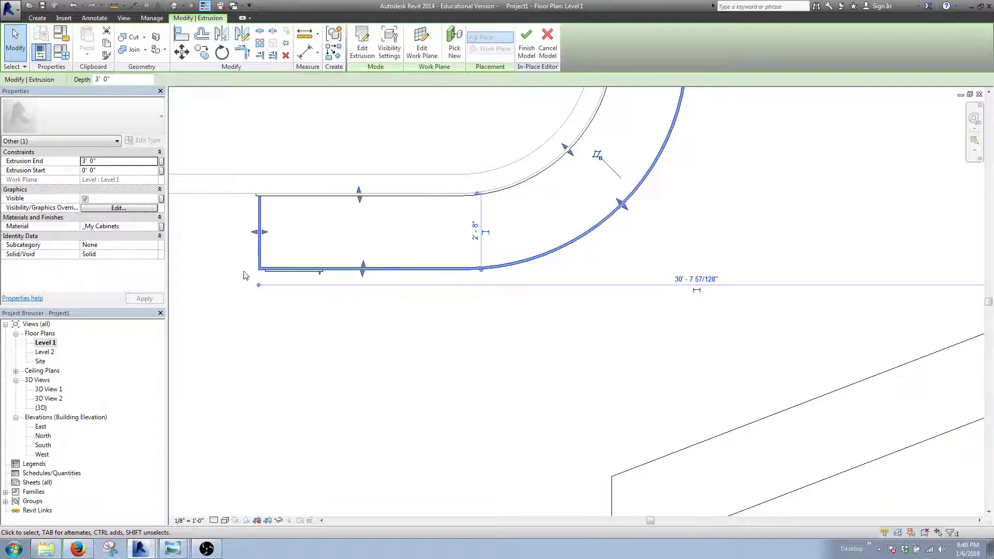
{"action": "scroll", "coordinate": [363, 300], "scroll_direction": "down", "scroll_amount": 1}
{"action": "scroll", "coordinate": [471, 357], "scroll_direction": "down", "scroll_amount": 1}
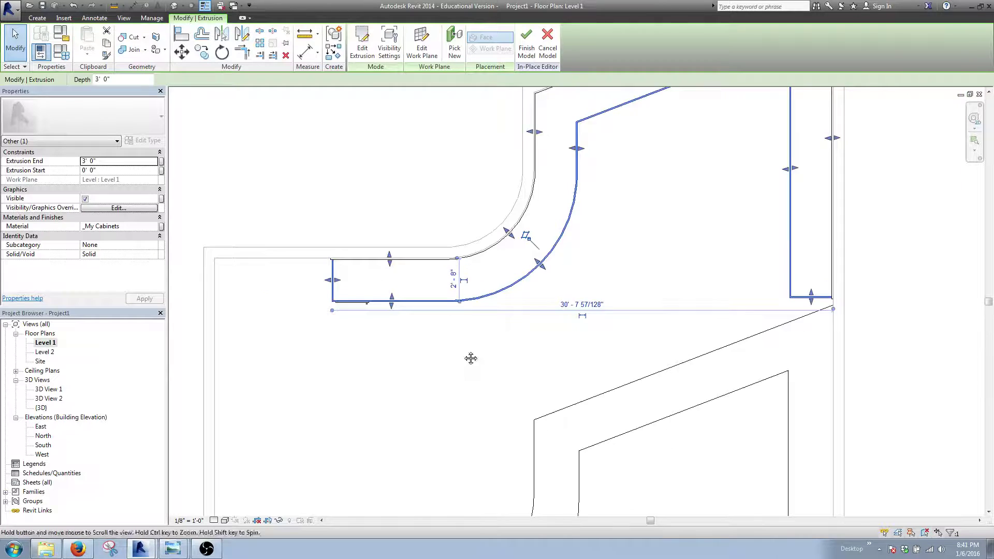
{"action": "scroll", "coordinate": [473, 418], "scroll_direction": "up", "scroll_amount": 1}
{"action": "left_click", "coordinate": [494, 410]}
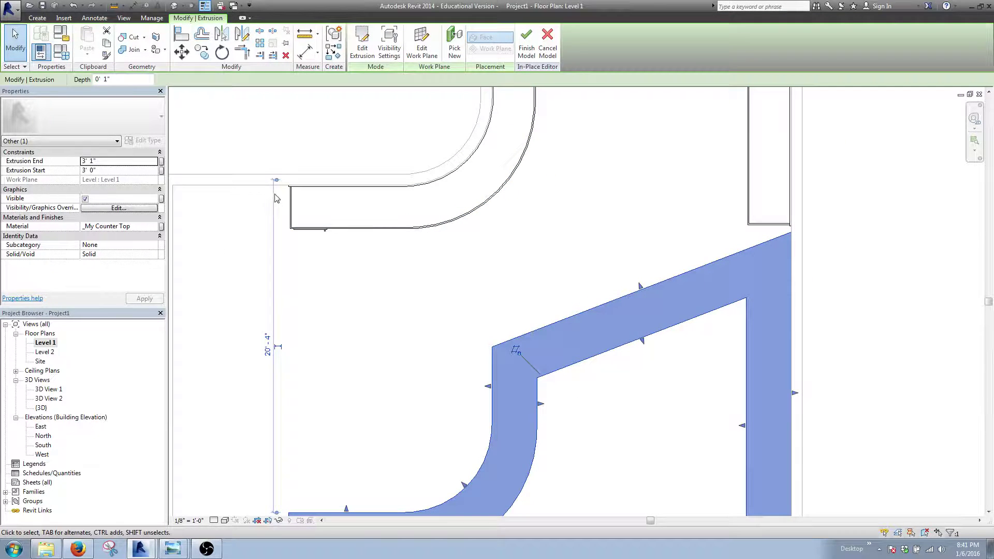
Step: Move the backsplash extrusion about 20 feet straight up in plan, clear of the walls and cabinets
{"action": "left_click", "coordinate": [298, 185]}
{"action": "middle_click_drag", "start_coordinate": [298, 159], "coordinate": [313, 317]}
{"action": "left_click", "coordinate": [182, 52]}
{"action": "left_click", "coordinate": [328, 310]}
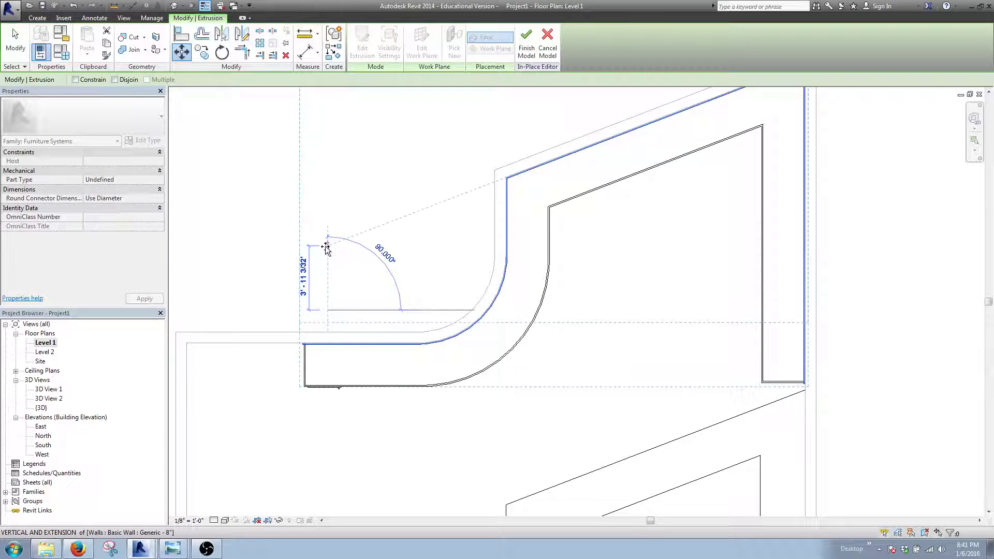
{"action": "left_click", "coordinate": [326, 249]}
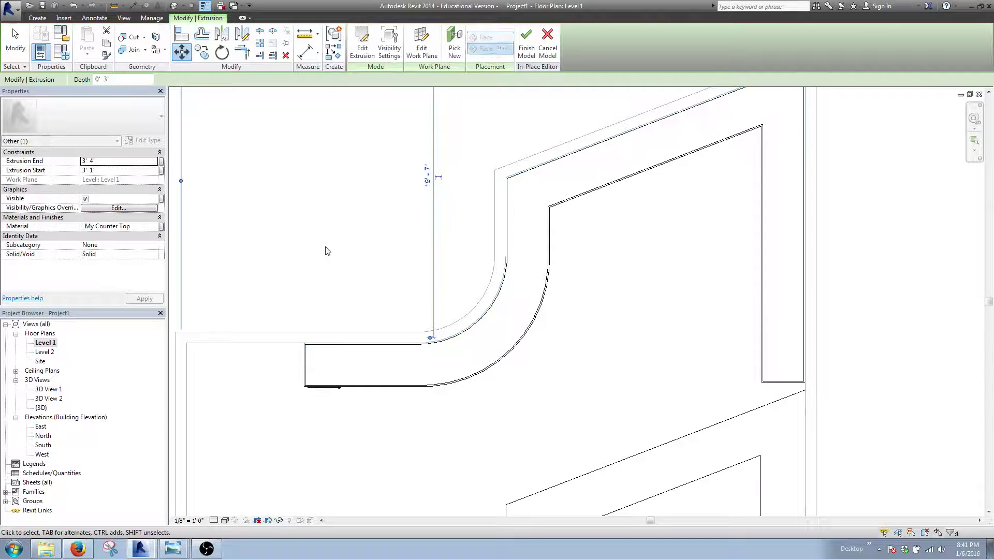
{"action": "scroll", "coordinate": [364, 403], "scroll_direction": "down", "scroll_amount": 2}
{"action": "middle_click_drag", "start_coordinate": [365, 403], "coordinate": [333, 386]}
{"action": "left_click", "coordinate": [333, 386]}
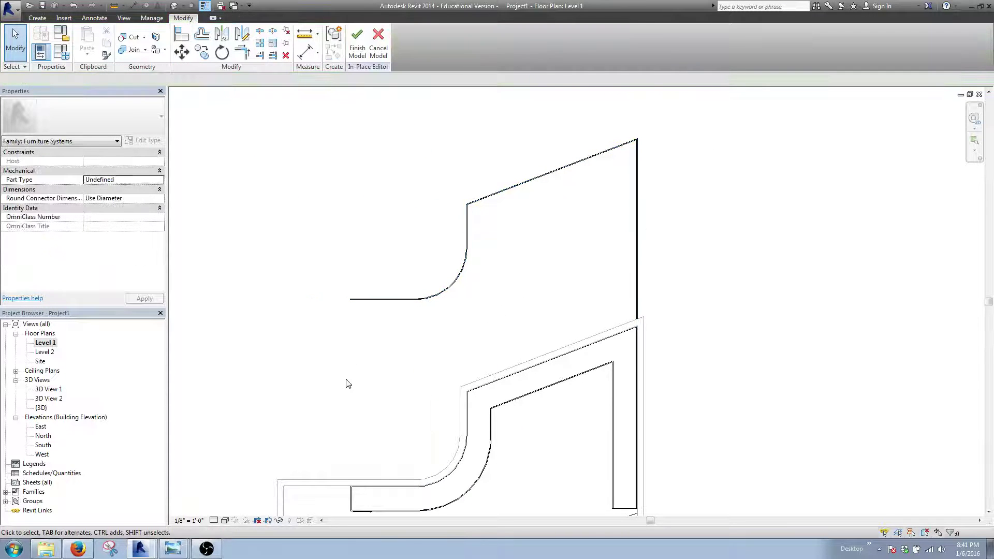
Step: Review the separated countertop and the straight end of the cabinet run in the plan
{"action": "middle_click_drag", "start_coordinate": [394, 378], "coordinate": [412, 229]}
{"action": "scroll", "coordinate": [385, 313], "scroll_direction": "up", "scroll_amount": 2}
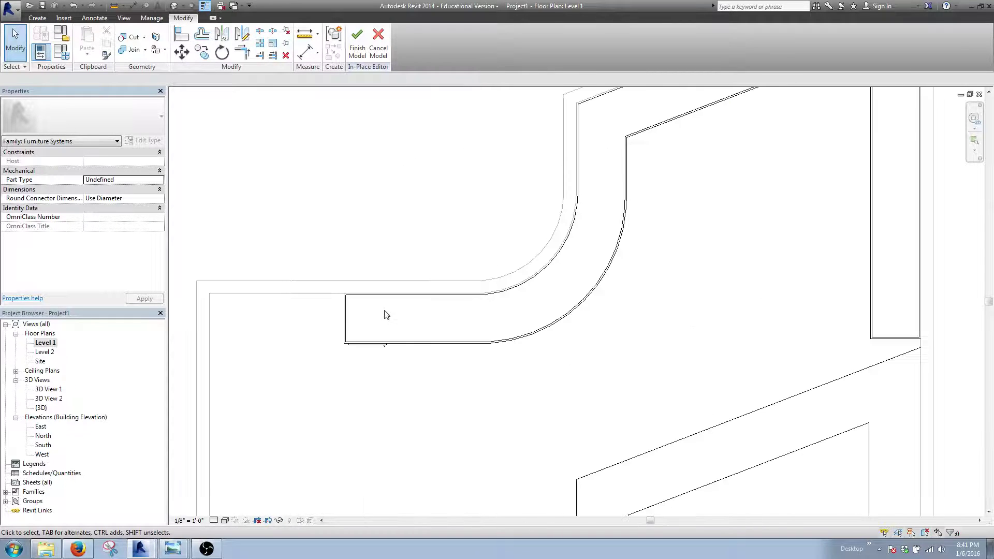
{"action": "scroll", "coordinate": [411, 344], "scroll_direction": "down", "scroll_amount": 2}
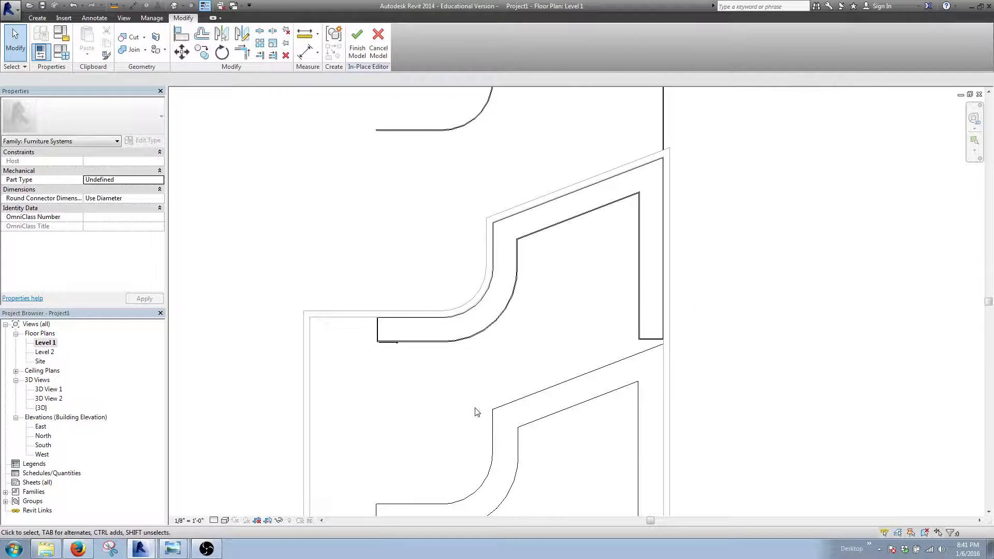
{"action": "left_click", "coordinate": [496, 414]}
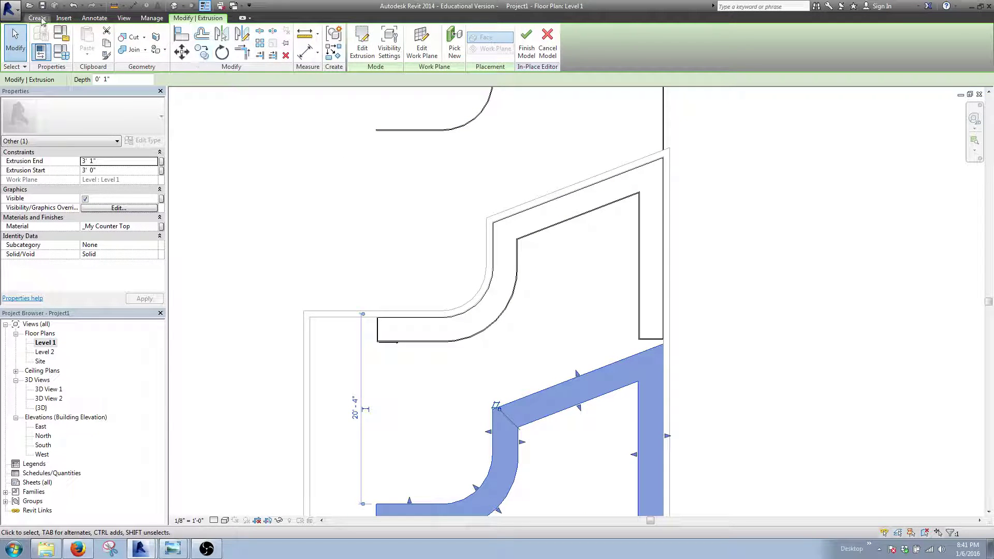
{"action": "left_click", "coordinate": [389, 257]}
{"action": "scroll", "coordinate": [333, 304], "scroll_direction": "up", "scroll_amount": 5}
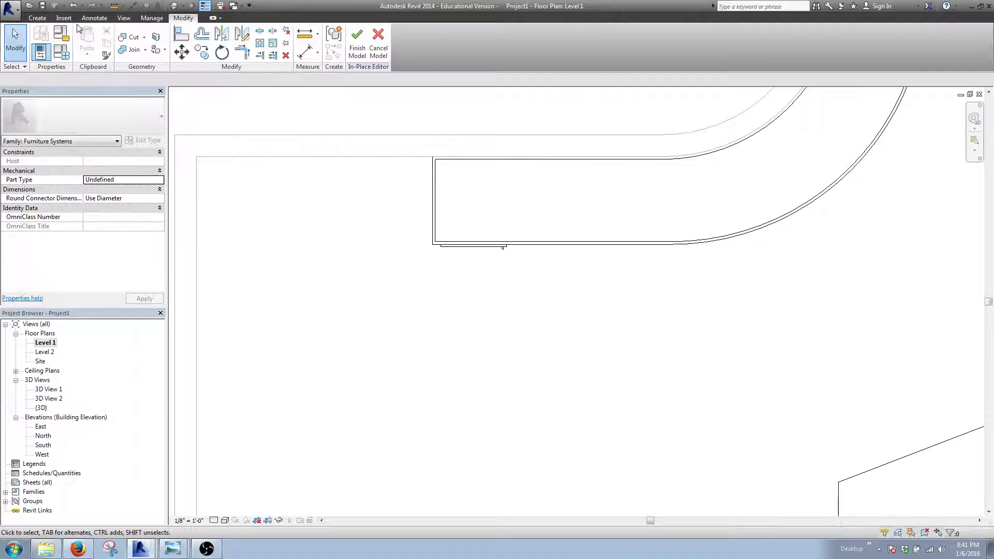
{"action": "left_click", "coordinate": [37, 18]}
{"action": "left_click", "coordinate": [92, 41]}
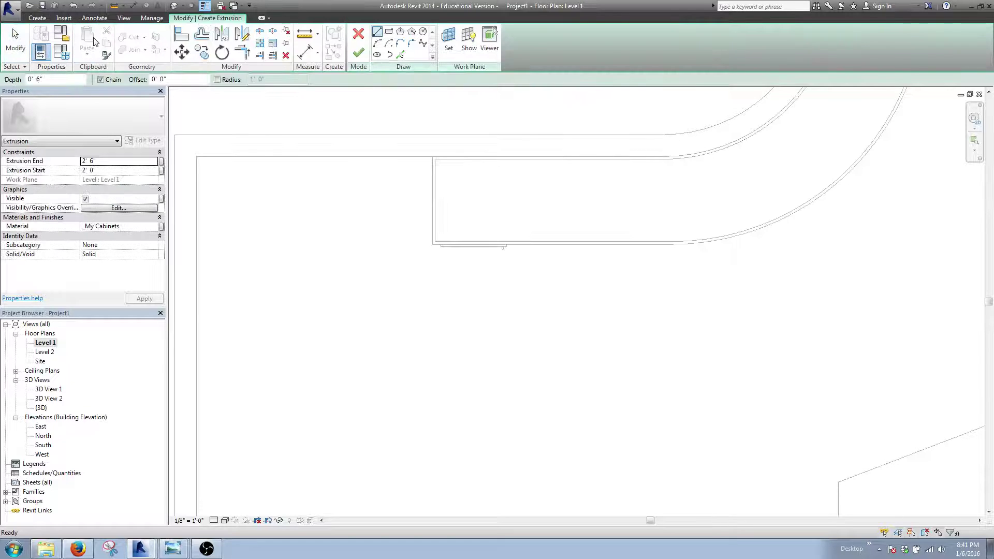
{"action": "left_click", "coordinate": [358, 52]}
Step: Start a new extrusion and sketch a 4' by 4' square from the inside wall corner beside the straight cabinet end
{"action": "left_click", "coordinate": [34, 19]}
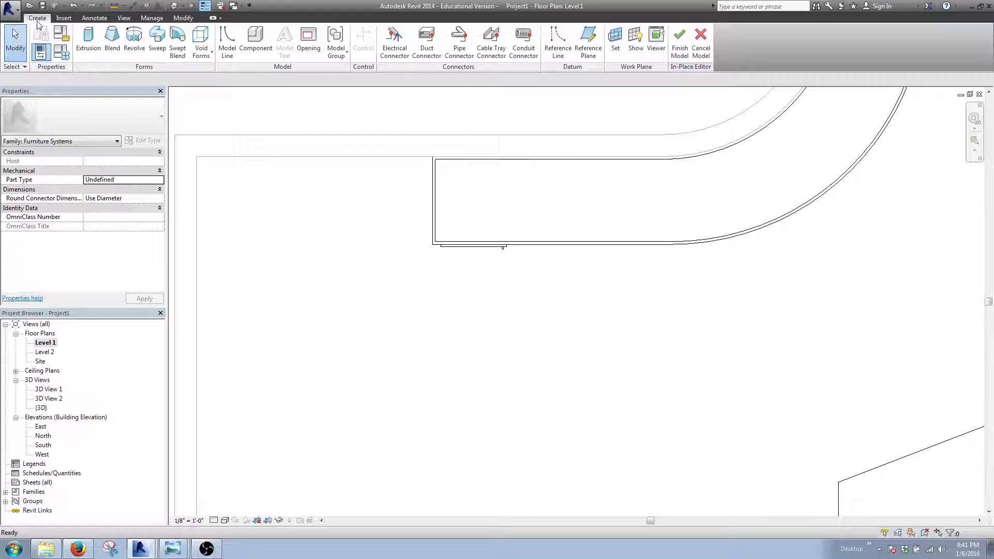
{"action": "left_click", "coordinate": [86, 44]}
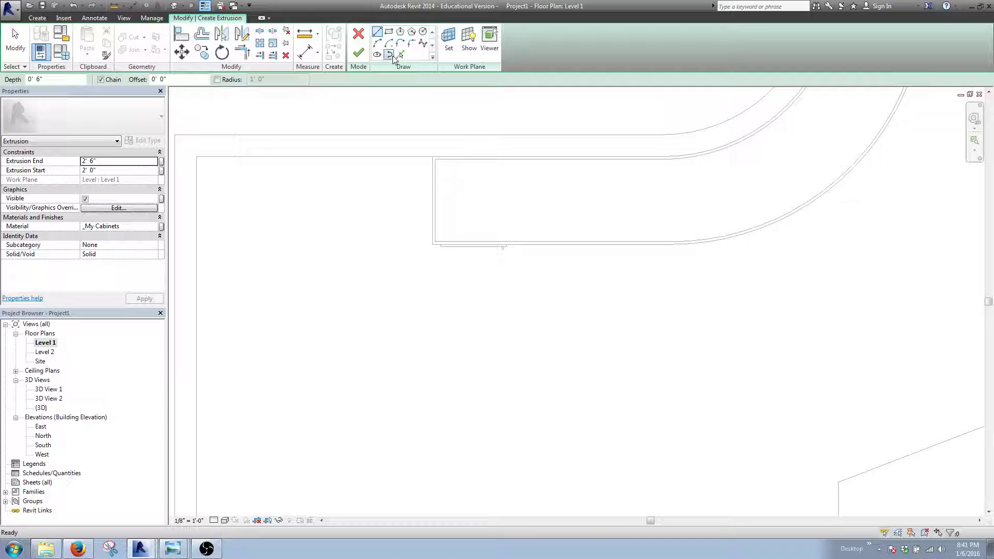
{"action": "left_click", "coordinate": [389, 31]}
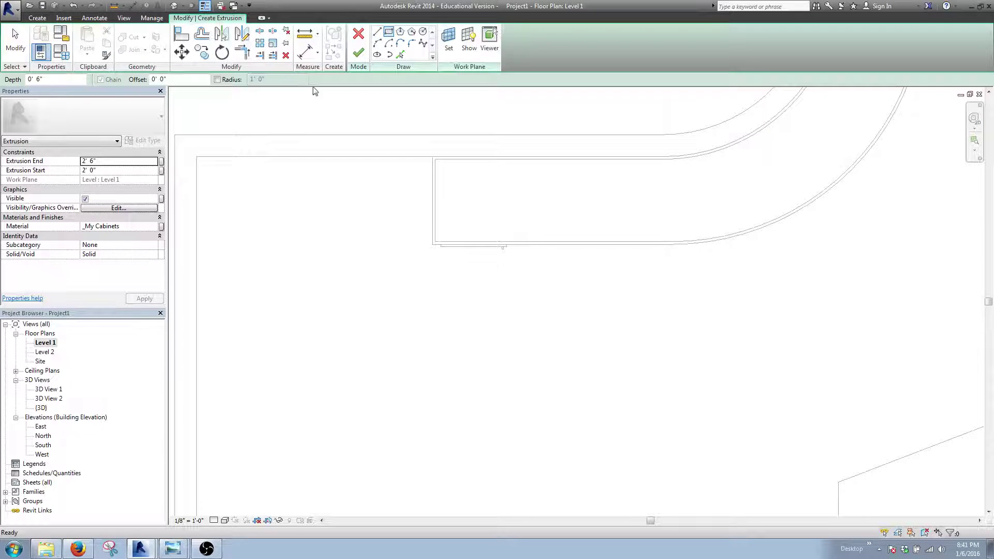
{"action": "left_click", "coordinate": [197, 156]}
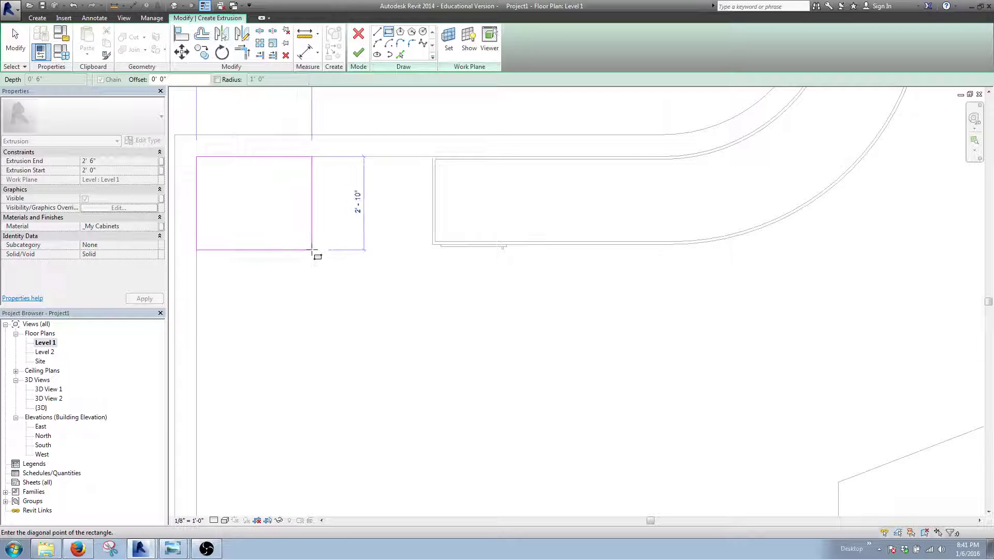
{"action": "scroll", "coordinate": [323, 287], "scroll_direction": "down", "scroll_amount": 2}
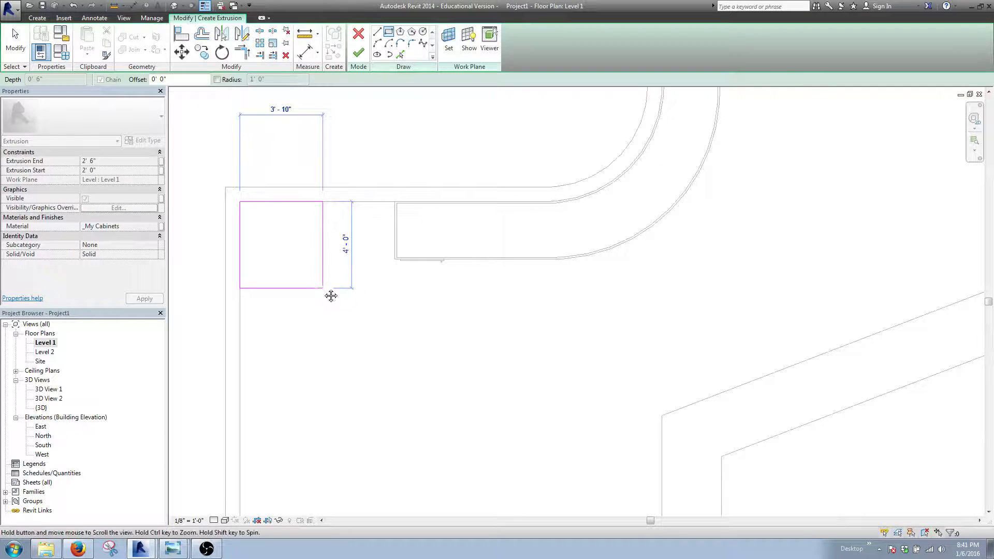
{"action": "left_click", "coordinate": [341, 301]}
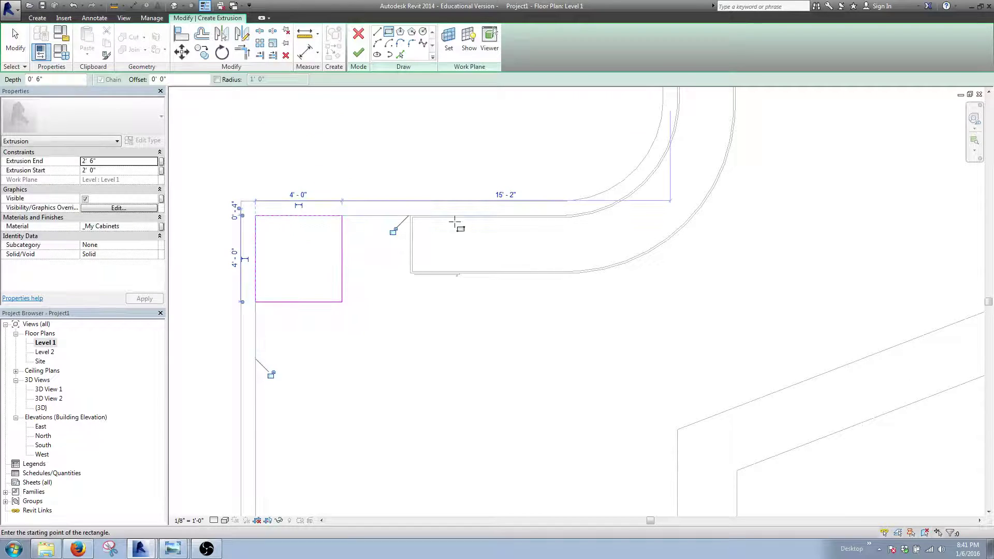
{"action": "key", "text": "Escape"}
{"action": "left_click", "coordinate": [432, 191]}
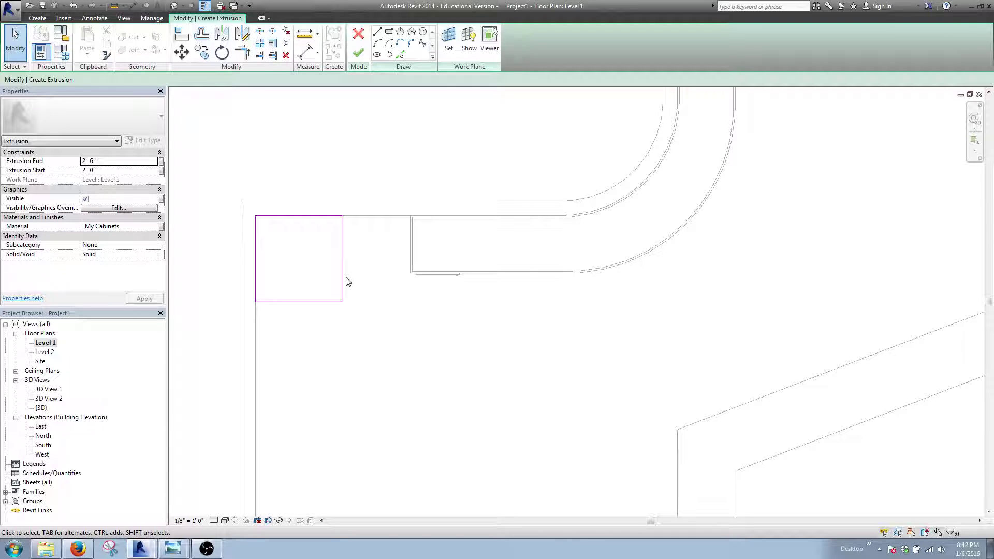
Step: Offset copies of the square's lower and right edges 2" inward
{"action": "scroll", "coordinate": [265, 285], "scroll_direction": "up", "scroll_amount": 1}
{"action": "scroll", "coordinate": [266, 287], "scroll_direction": "up", "scroll_amount": 2}
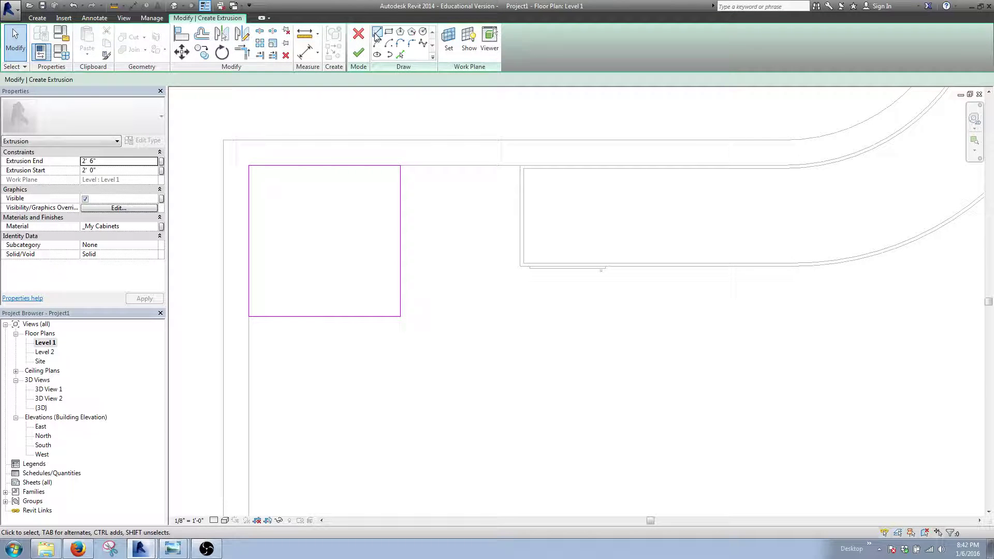
{"action": "left_click", "coordinate": [202, 34]}
{"action": "left_click", "coordinate": [238, 79]}
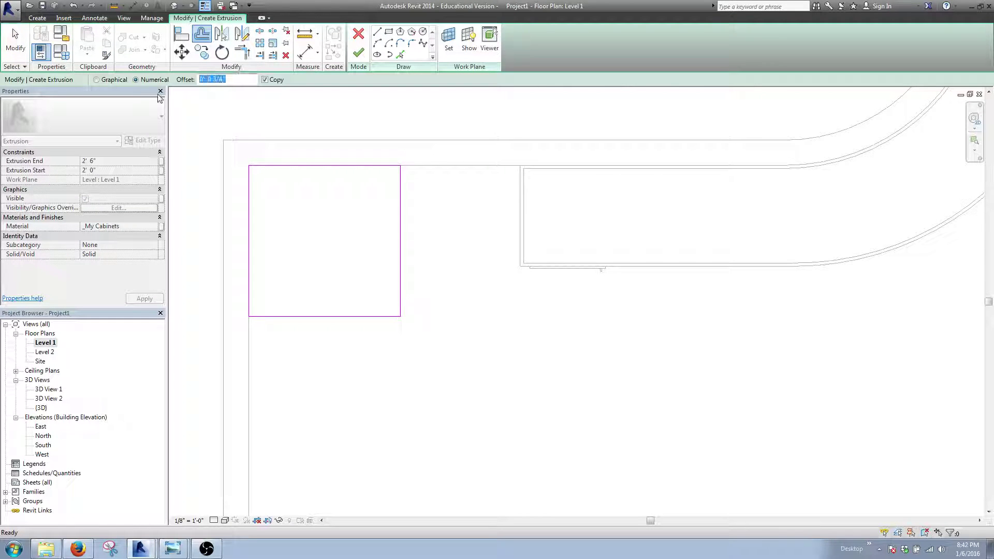
{"action": "type", "text": "2\""}
{"action": "key", "text": "Return"}
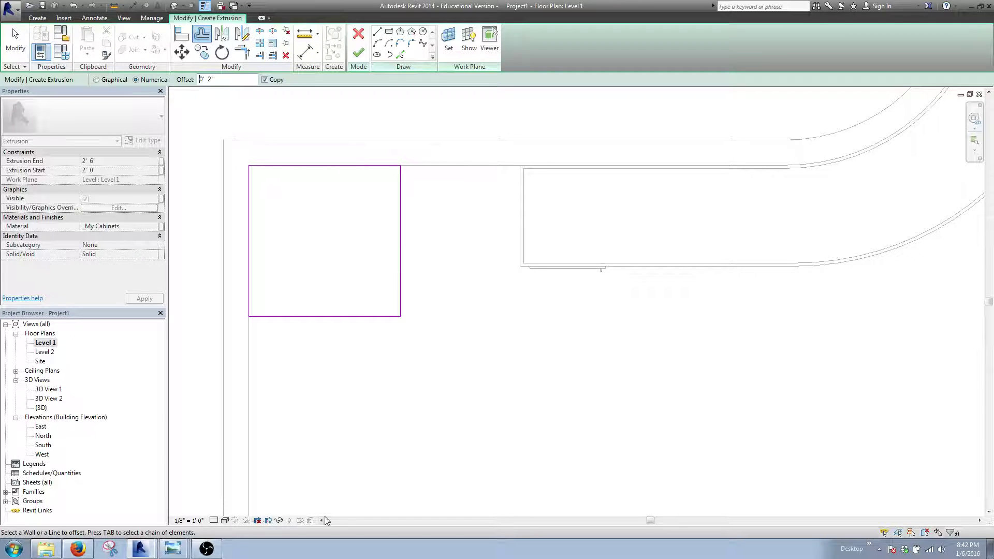
{"action": "left_click", "coordinate": [329, 314]}
{"action": "left_click", "coordinate": [395, 281]}
{"action": "key", "text": "Escape"}
{"action": "left_click", "coordinate": [401, 309]}
{"action": "key", "text": "Escape"}
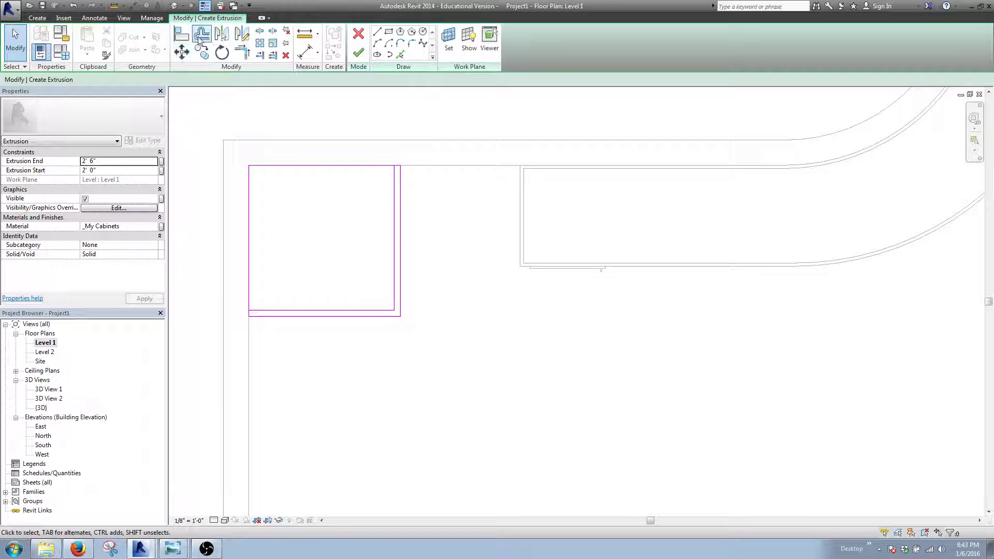
Step: Offset copies of the two new inner lines a further 3" inward
{"action": "left_click", "coordinate": [201, 34]}
{"action": "left_click", "coordinate": [216, 81]}
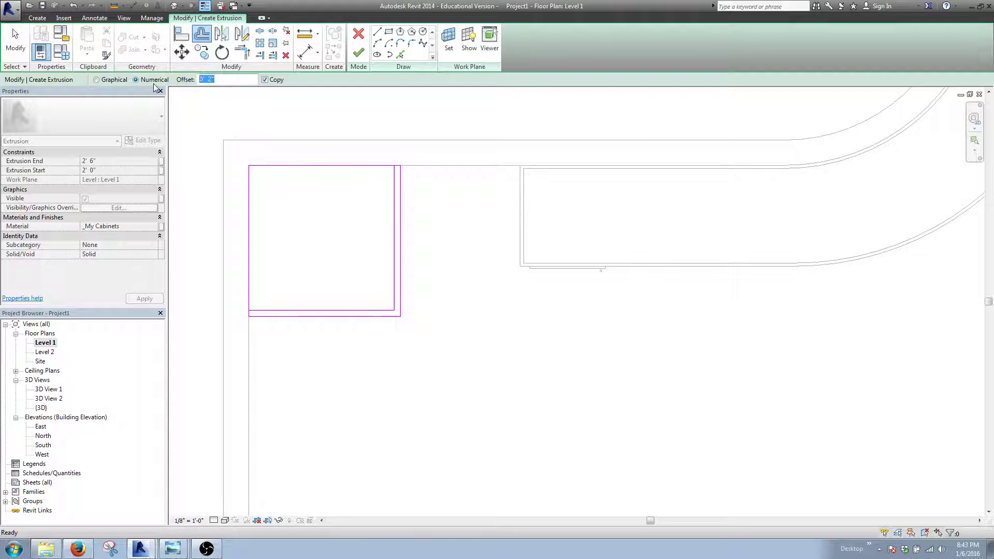
{"action": "type", "text": "0' 3\""}
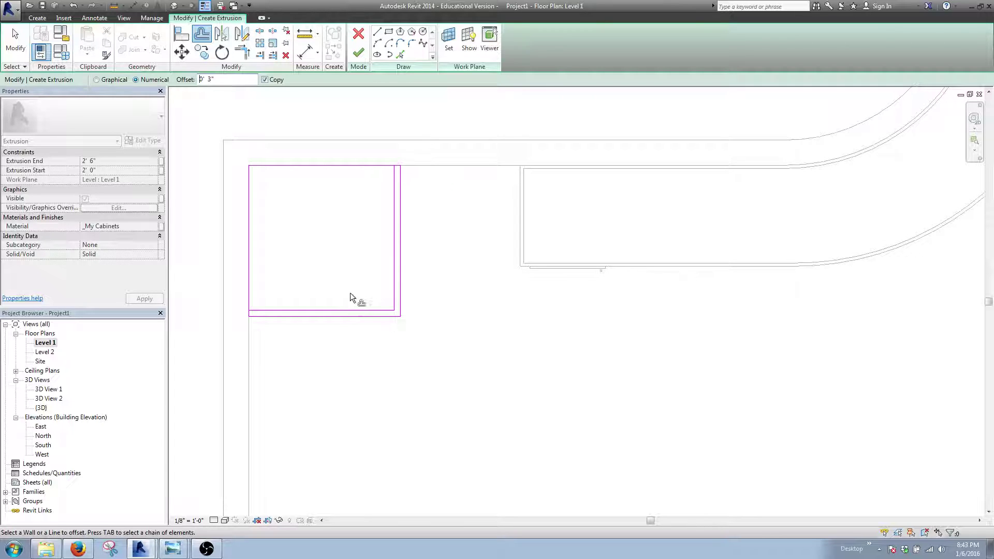
{"action": "left_click", "coordinate": [332, 309]}
{"action": "left_click", "coordinate": [392, 277]}
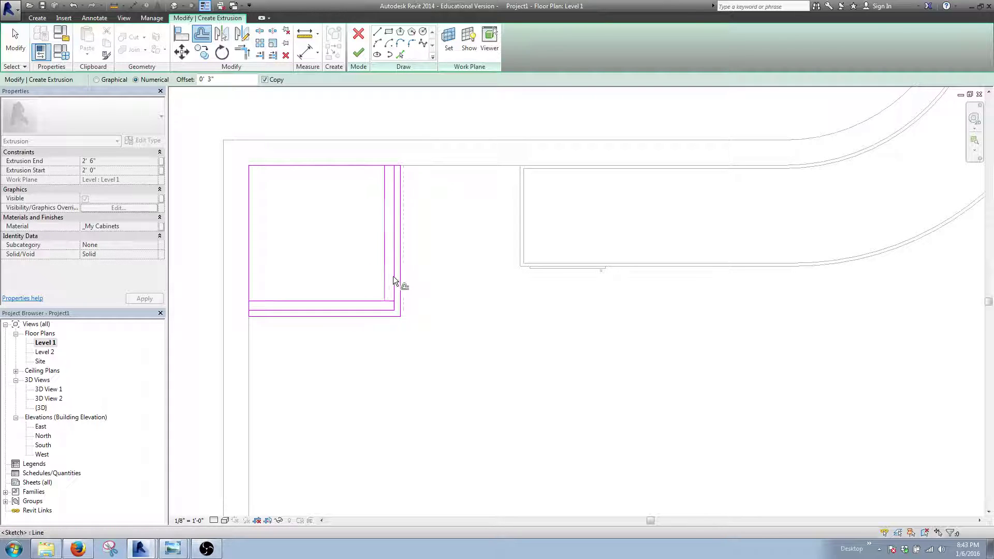
{"action": "key", "text": "Escape"}
Step: Delete the outer pair and the middle pair of lower and right sketch lines, keeping the innermost pair
{"action": "left_click", "coordinate": [386, 304]}
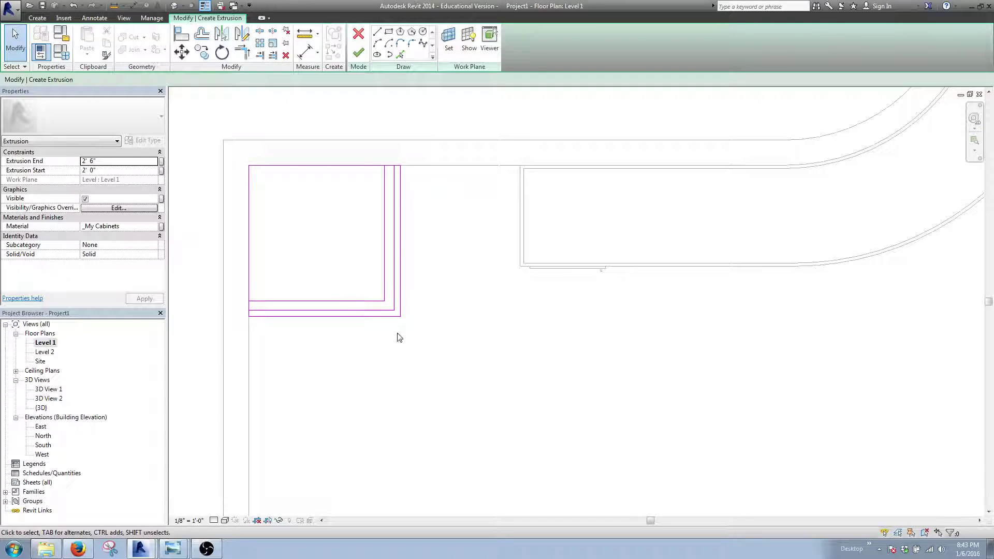
{"action": "key", "text": "Tab"}
{"action": "left_click", "coordinate": [390, 311]}
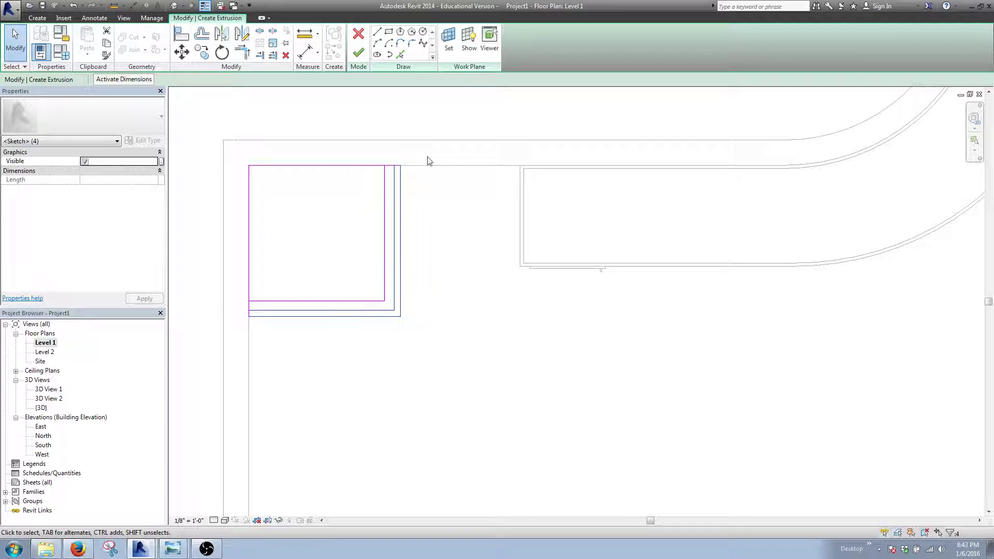
{"action": "left_click", "coordinate": [362, 286]}
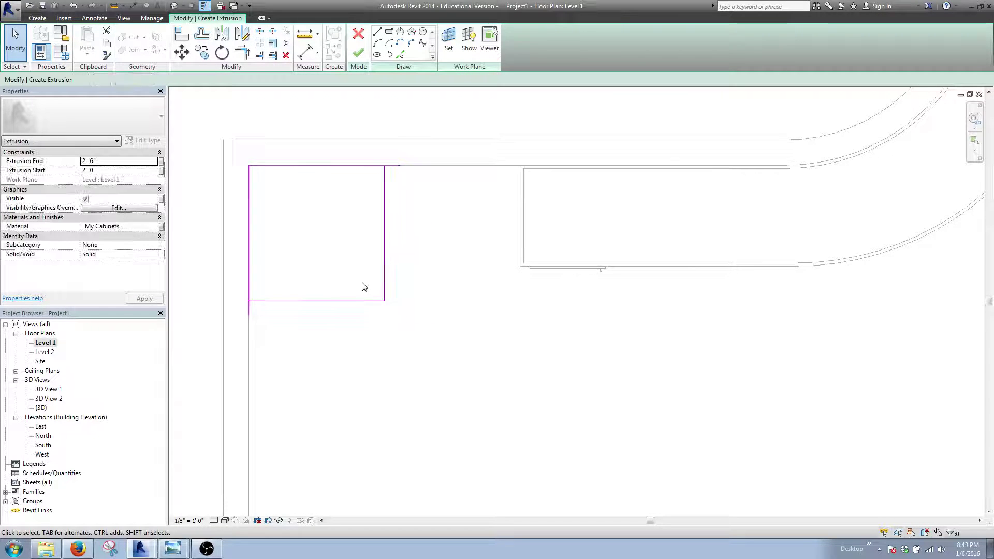
Step: Shorten the overhanging top and left sketch lines to the remaining square's corners, and check the dimensions of its right and lower sides
{"action": "left_click", "coordinate": [399, 165]}
{"action": "left_click_drag", "start_coordinate": [401, 166], "coordinate": [385, 166]}
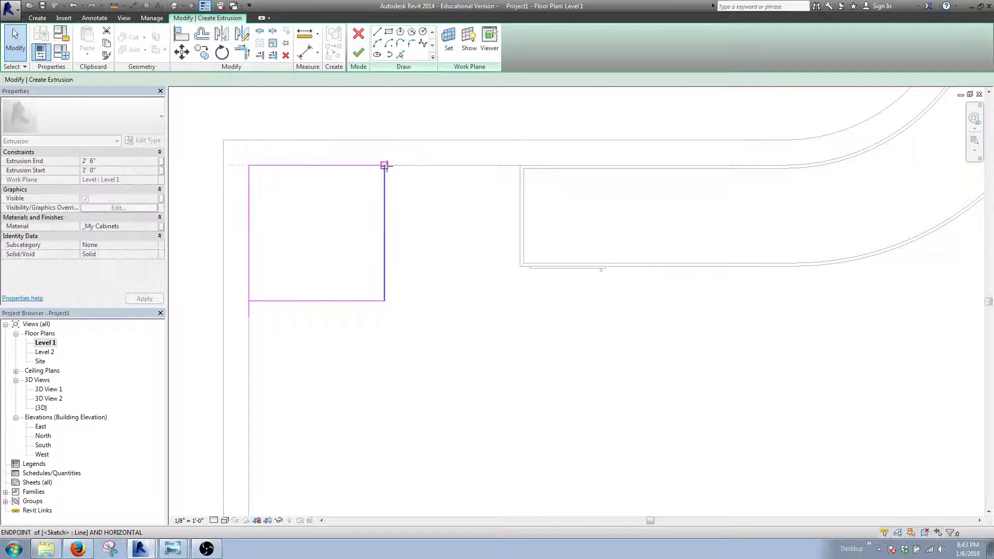
{"action": "left_click", "coordinate": [249, 314]}
{"action": "left_click_drag", "start_coordinate": [249, 317], "coordinate": [249, 300]}
{"action": "left_click", "coordinate": [284, 339]}
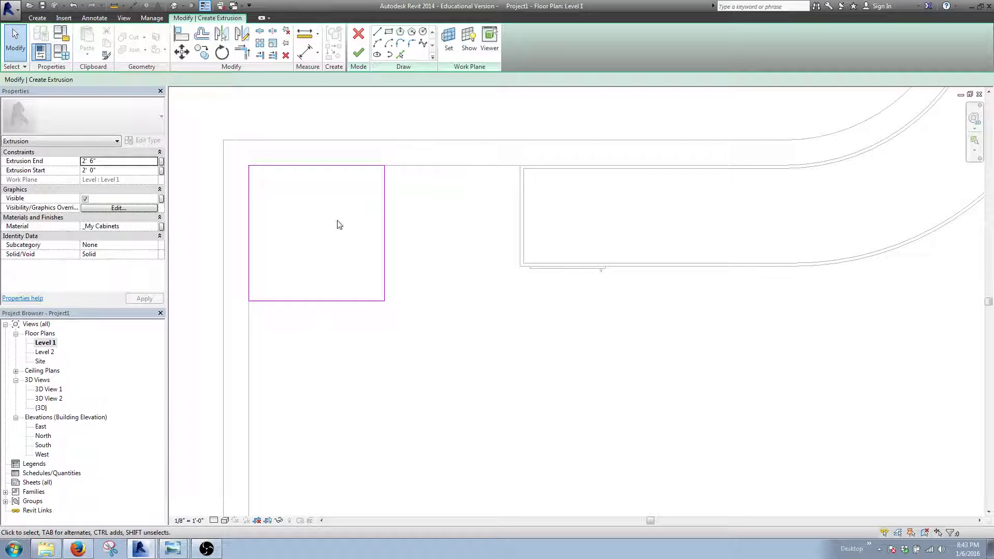
{"action": "left_click", "coordinate": [384, 271]}
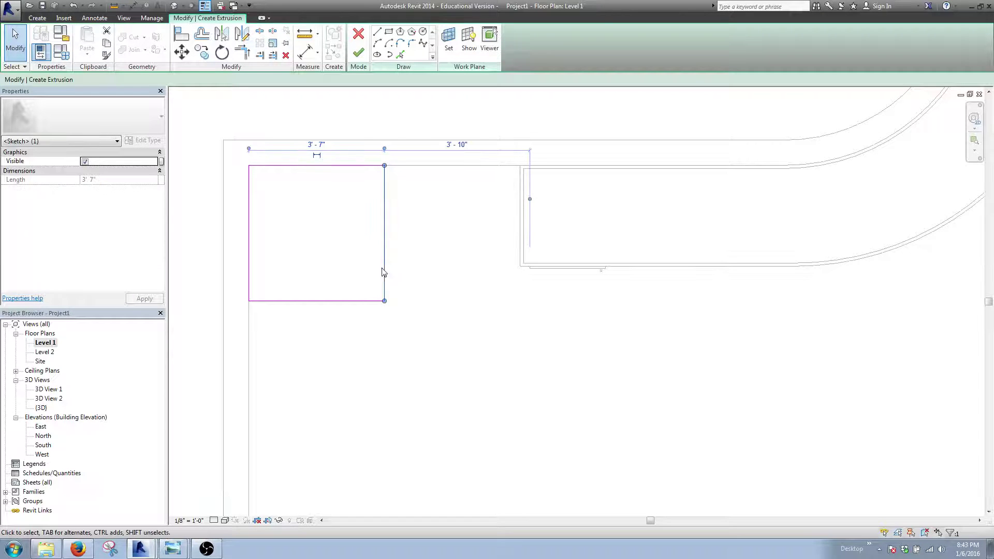
{"action": "left_click", "coordinate": [320, 302]}
{"action": "left_click", "coordinate": [303, 344]}
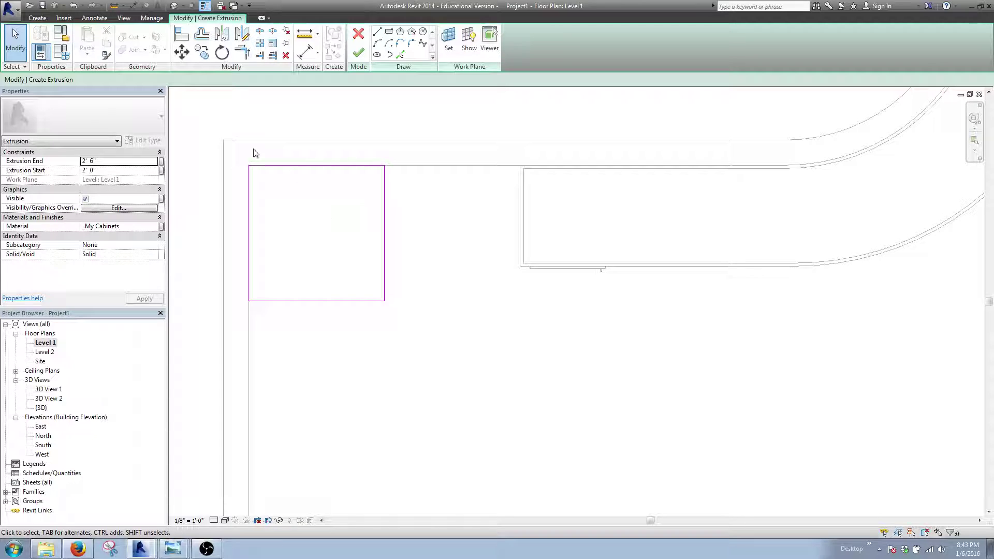
Step: Set the extrusion start to 0' 0" and the extrusion end to 0' 3"
{"action": "left_click", "coordinate": [113, 170]}
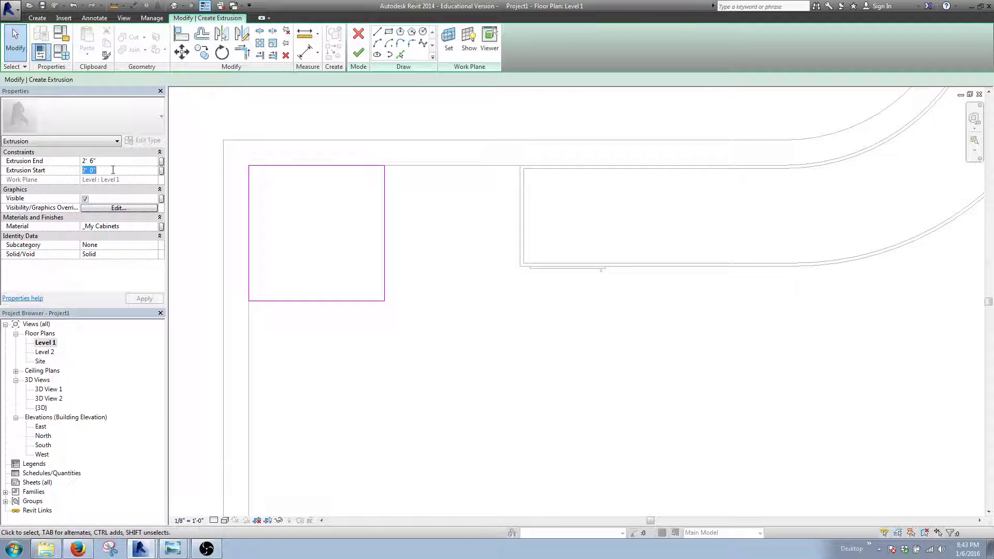
{"action": "type", "text": "0"}
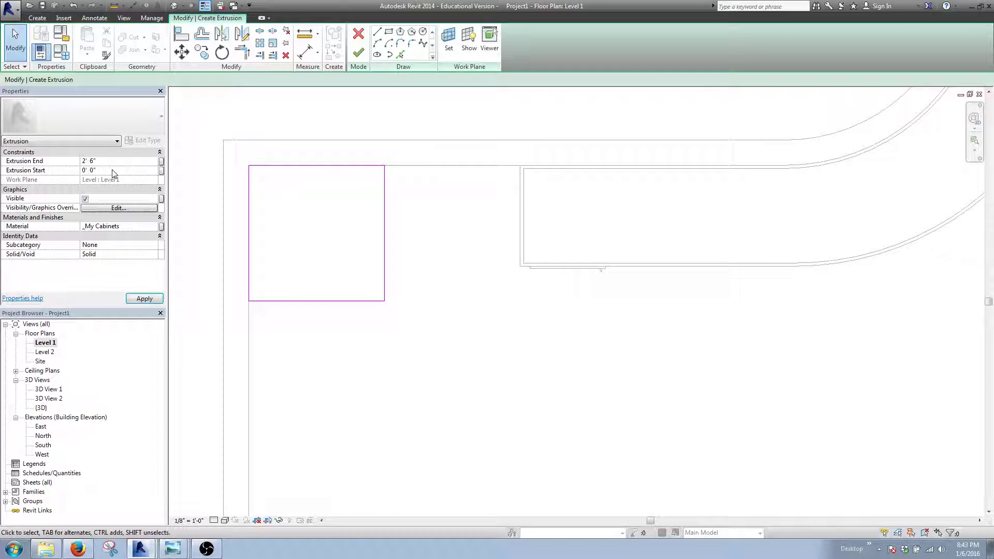
{"action": "left_click", "coordinate": [103, 162]}
{"action": "key", "text": "Return"}
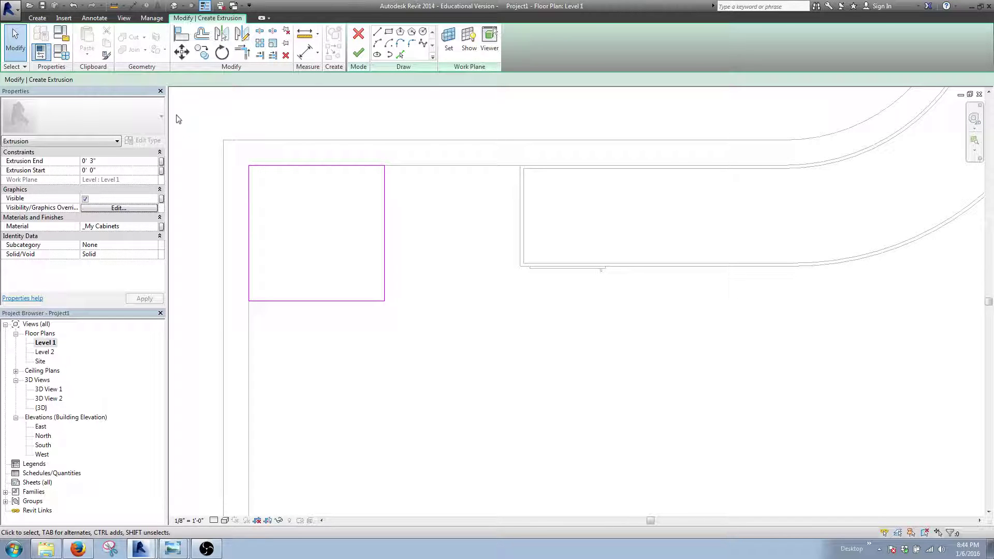
Step: Offset copies of all four sides of the square 7/8" inward
{"action": "left_click", "coordinate": [201, 34]}
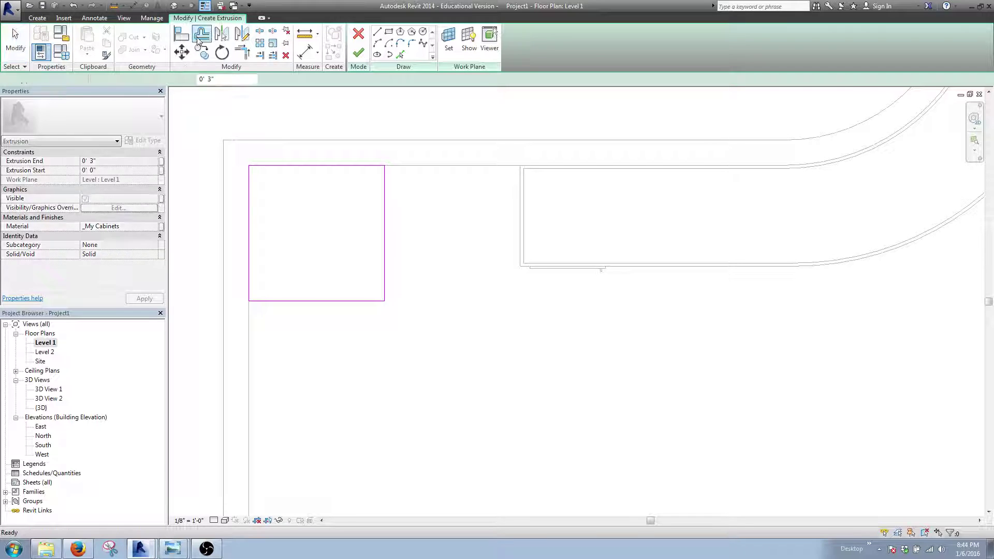
{"action": "left_click", "coordinate": [225, 78]}
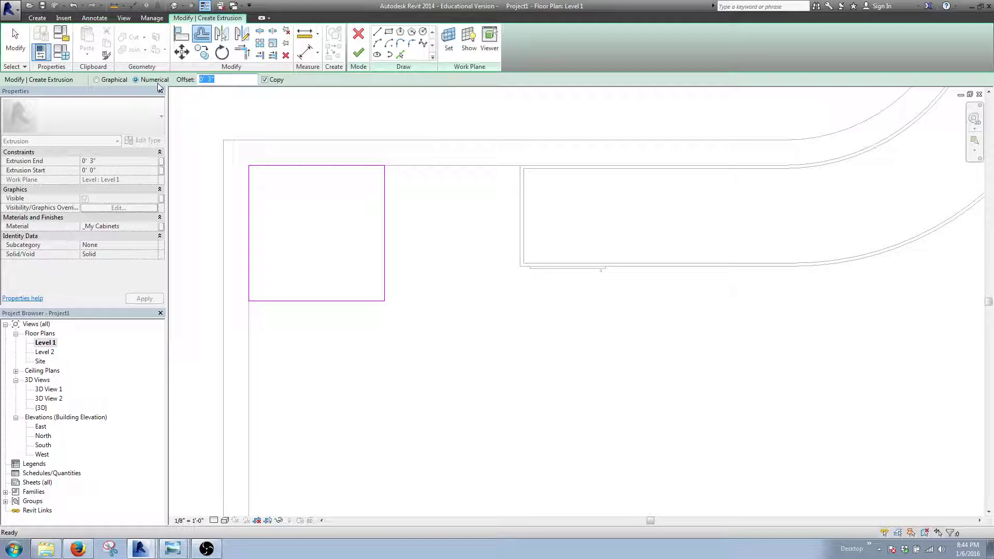
{"action": "type", "text": "0' 0 7/8\""}
{"action": "left_click", "coordinate": [250, 213]}
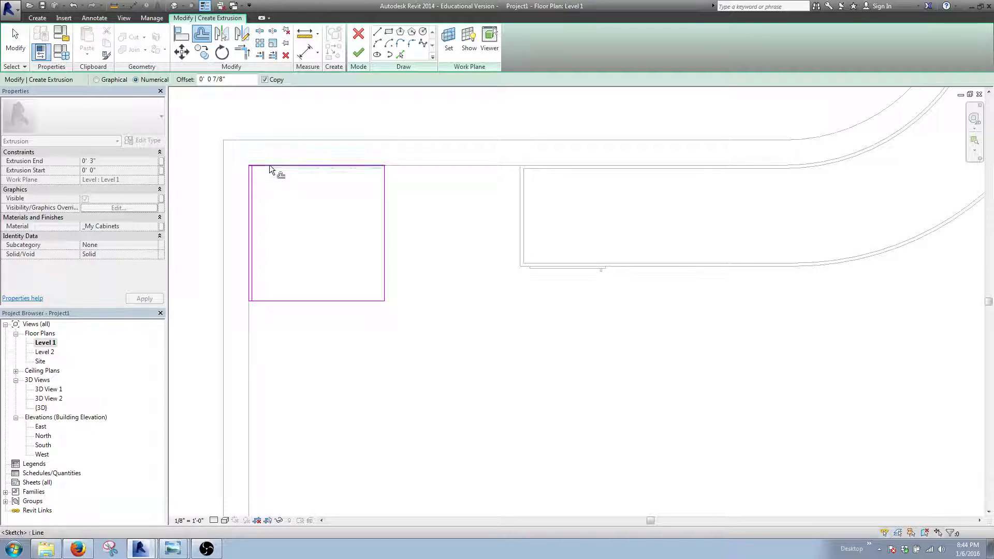
{"action": "left_click", "coordinate": [269, 166]}
{"action": "left_click", "coordinate": [384, 202]}
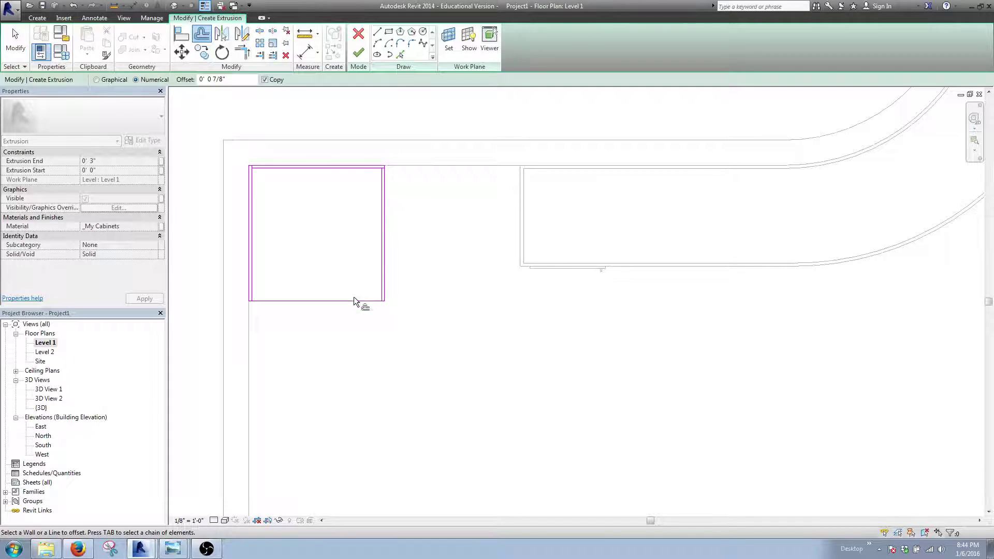
{"action": "left_click", "coordinate": [351, 299]}
{"action": "left_click", "coordinate": [4, 36]}
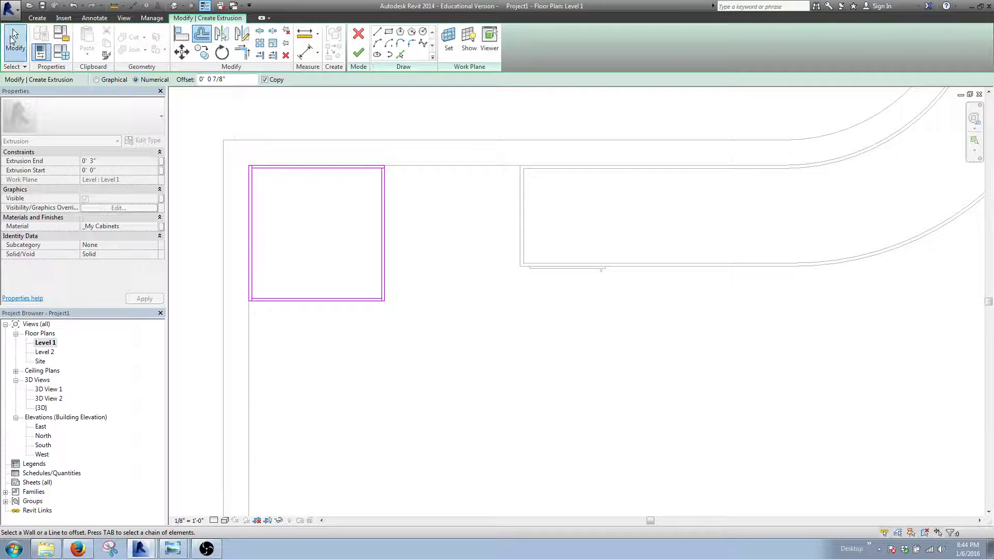
Step: Join the inner square's line ends at its corners to form a closed loop, and finish the extrusion as a hollow square base
{"action": "scroll", "coordinate": [271, 189], "scroll_direction": "up", "scroll_amount": 5}
{"action": "left_click", "coordinate": [215, 127]}
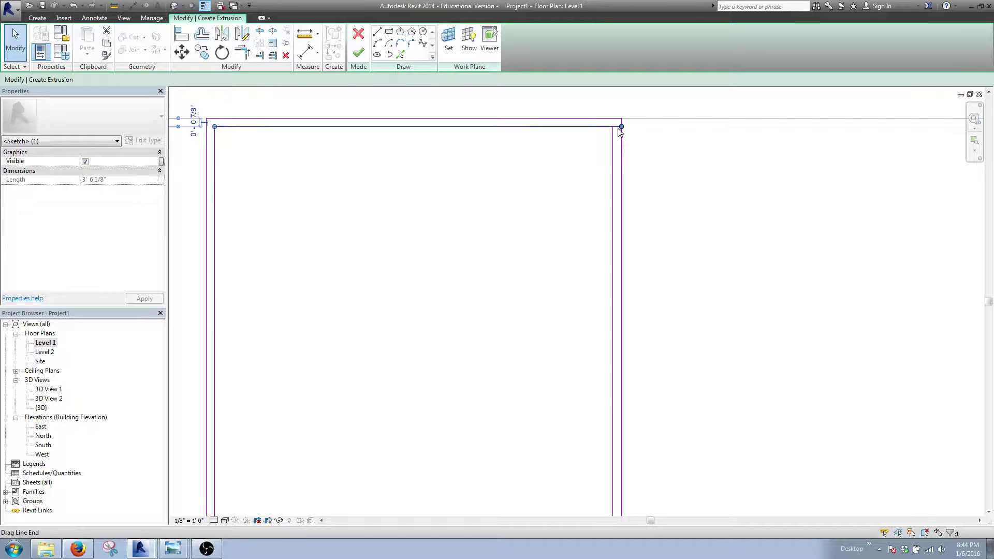
{"action": "key", "text": "Escape"}
{"action": "middle_click_drag", "start_coordinate": [543, 262], "coordinate": [522, 224]}
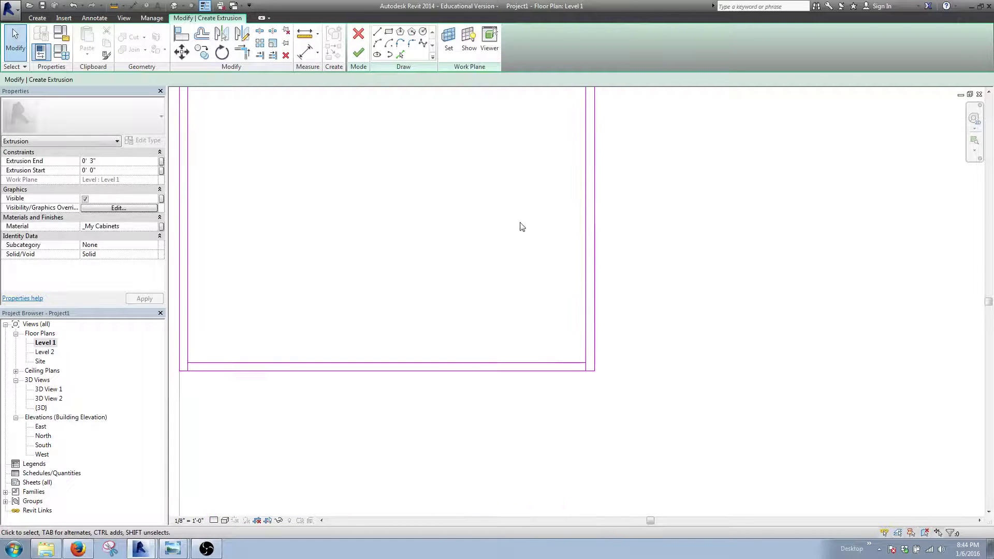
{"action": "left_click_drag", "start_coordinate": [585, 363], "coordinate": [586, 363]}
{"action": "left_click", "coordinate": [585, 363]}
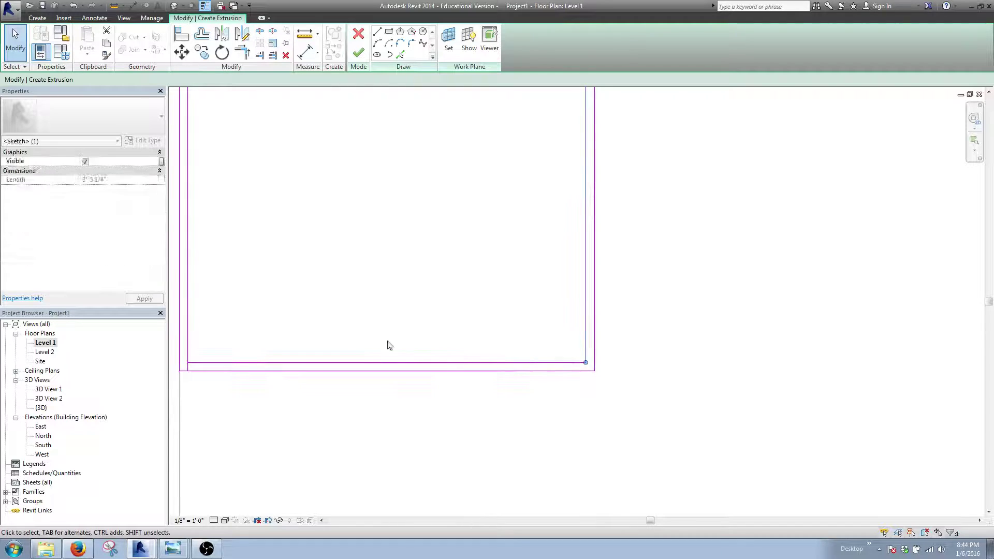
{"action": "left_click", "coordinate": [187, 362]}
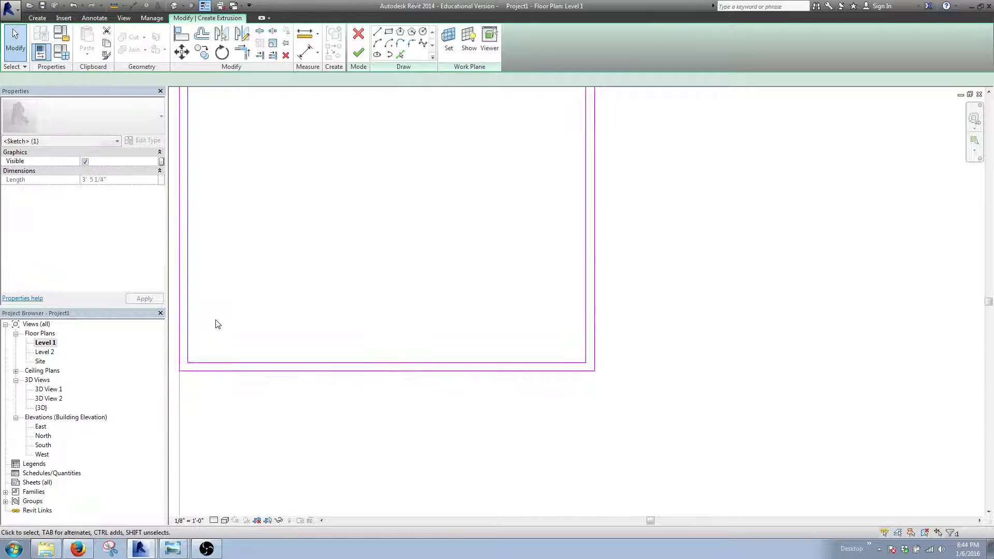
{"action": "scroll", "coordinate": [249, 290], "scroll_direction": "down", "scroll_amount": 3}
{"action": "mouse_move", "coordinate": [284, 255]}
{"action": "middle_mouse_down"}
{"action": "mouse_move", "coordinate": [304, 318]}
{"action": "mouse_move", "coordinate": [478, 223]}
{"action": "middle_mouse_up"}
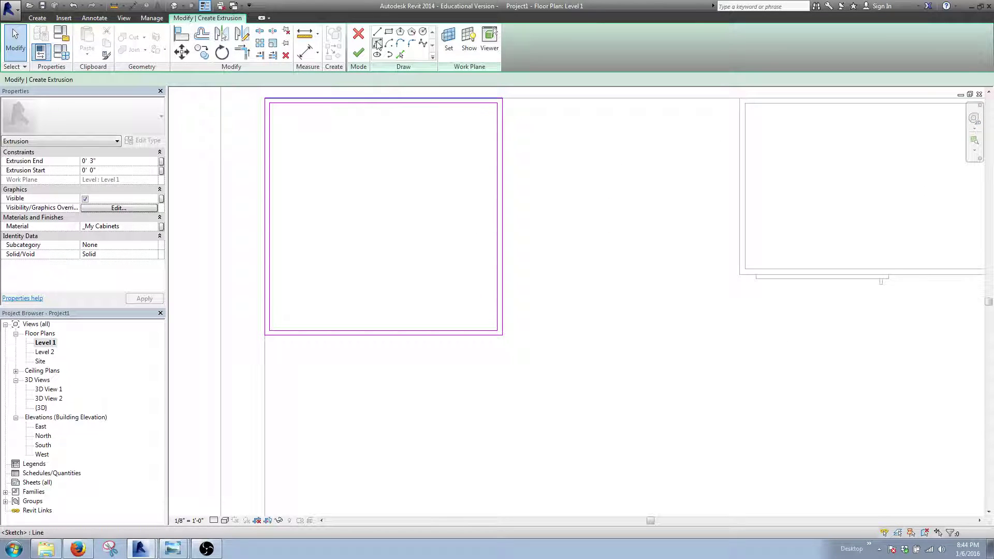
{"action": "left_click", "coordinate": [358, 52]}
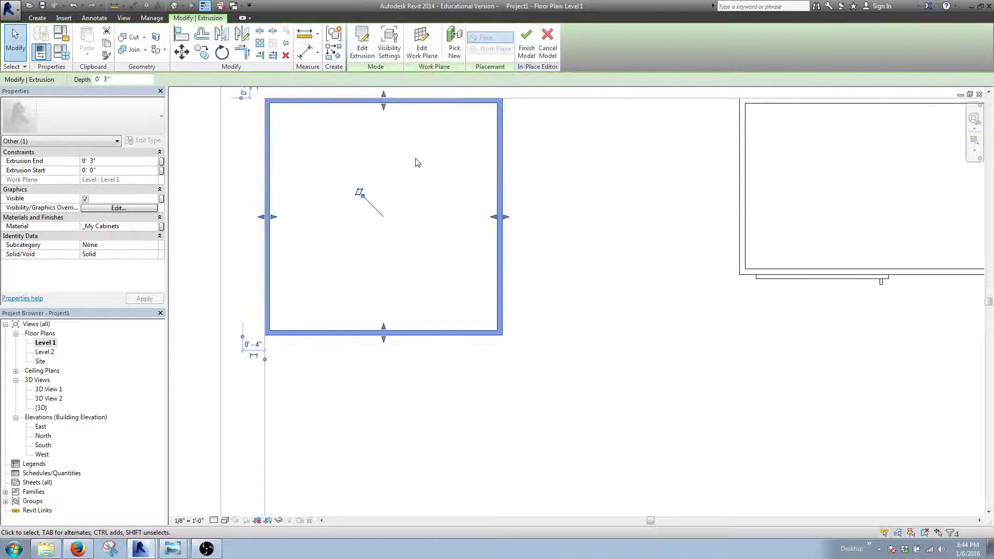
Step: Examine the hollow square base up close in 3D View 1, and return to the Level 1 floor plan
{"action": "double_click", "coordinate": [49, 389]}
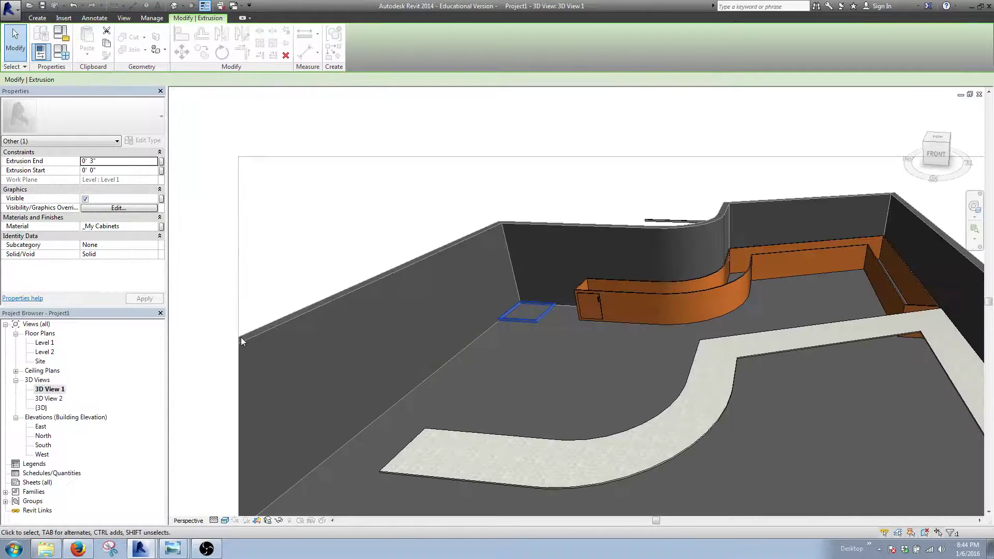
{"action": "scroll", "coordinate": [558, 302], "scroll_direction": "up", "scroll_amount": 6}
{"action": "left_click", "coordinate": [481, 380]}
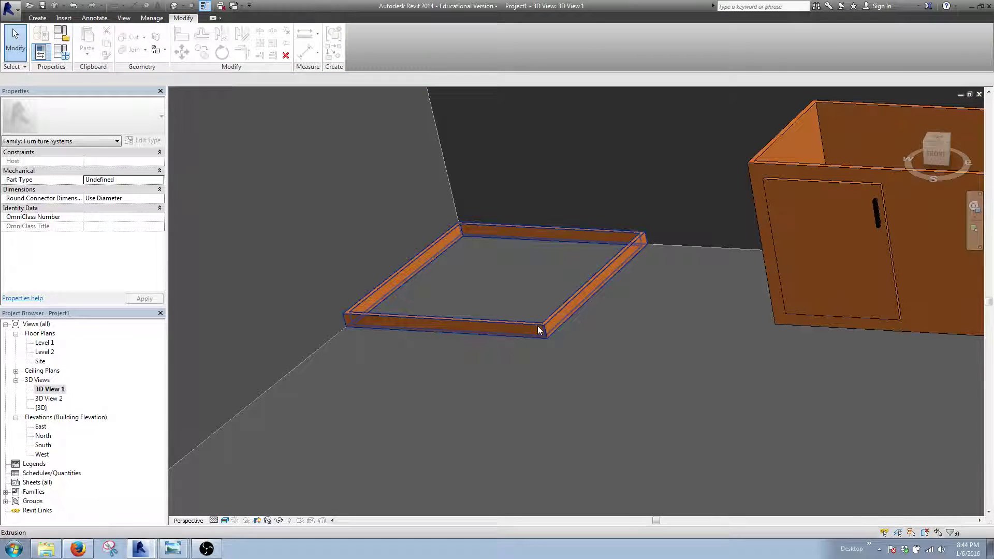
{"action": "double_click", "coordinate": [44, 342]}
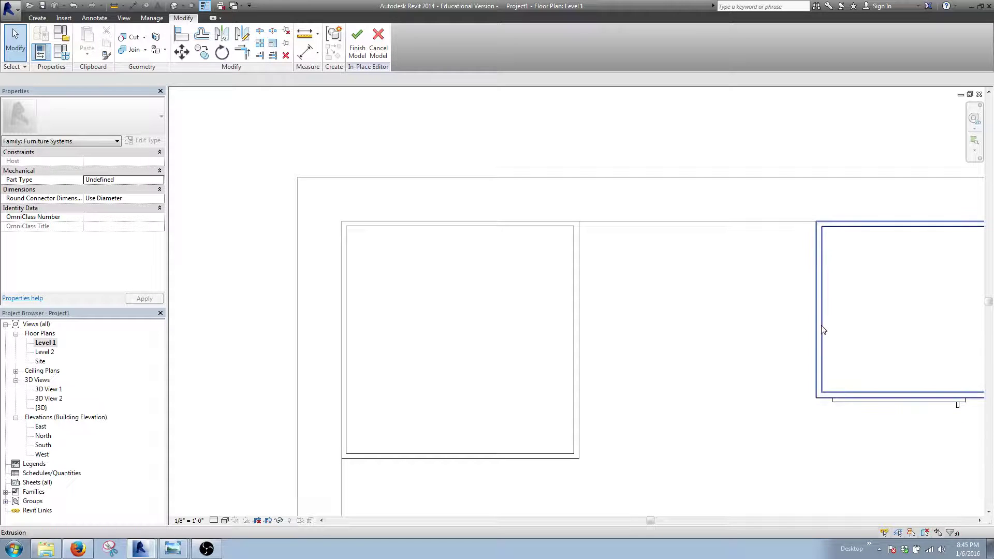
Step: Start a new extrusion and create sketch lines from all four outer edges of the square base
{"action": "left_click", "coordinate": [38, 18]}
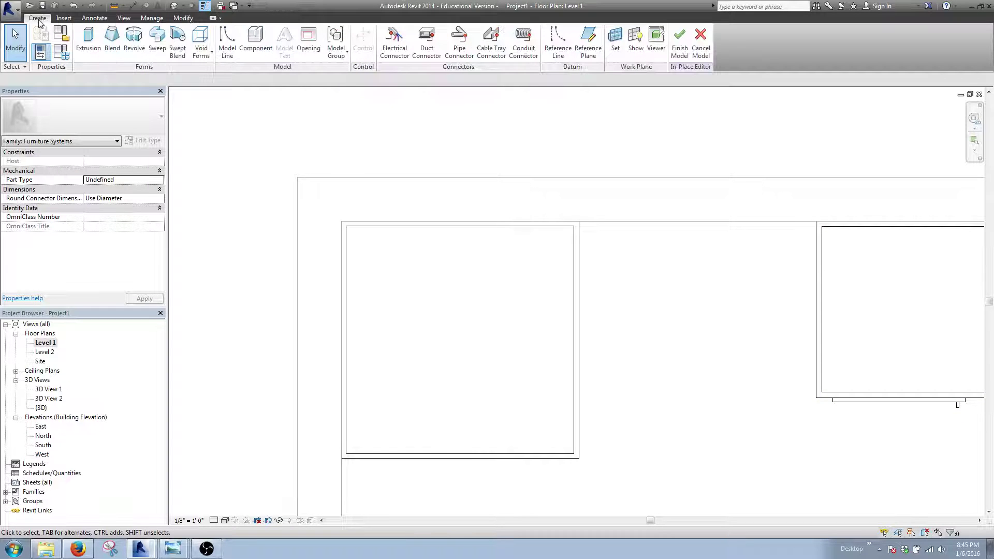
{"action": "left_click", "coordinate": [87, 42]}
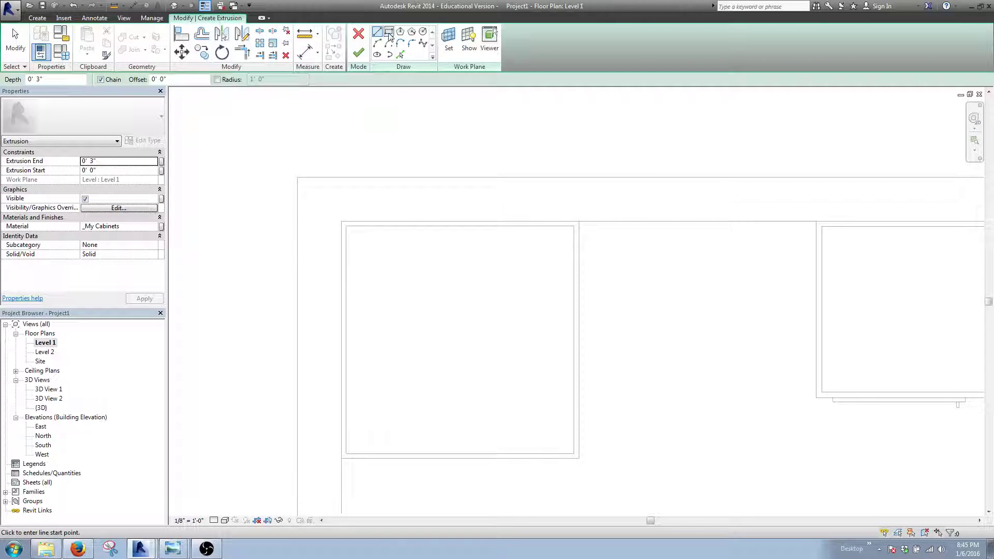
{"action": "left_click", "coordinate": [401, 55]}
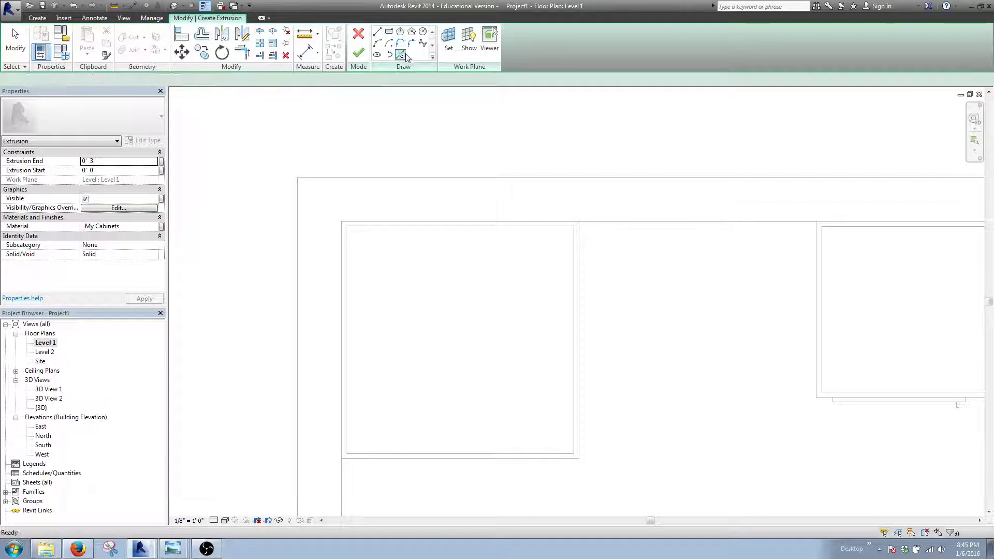
{"action": "left_click", "coordinate": [342, 253]}
{"action": "left_click", "coordinate": [364, 222]}
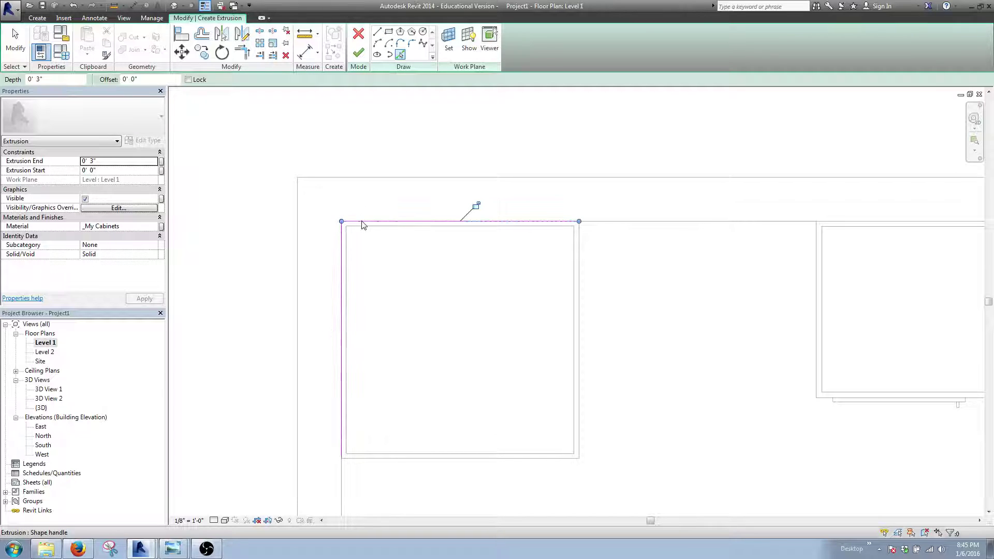
{"action": "left_click", "coordinate": [579, 314]}
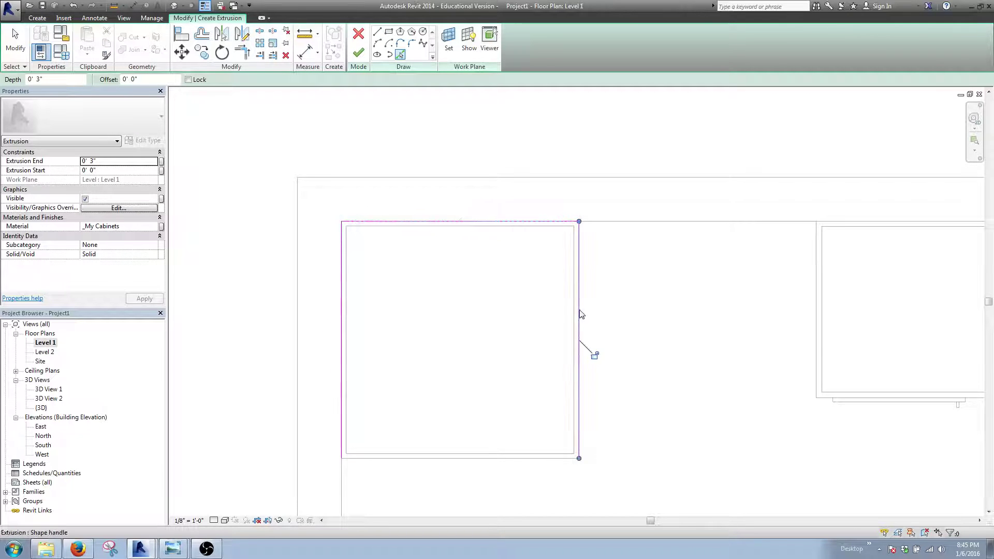
{"action": "left_click", "coordinate": [565, 459]}
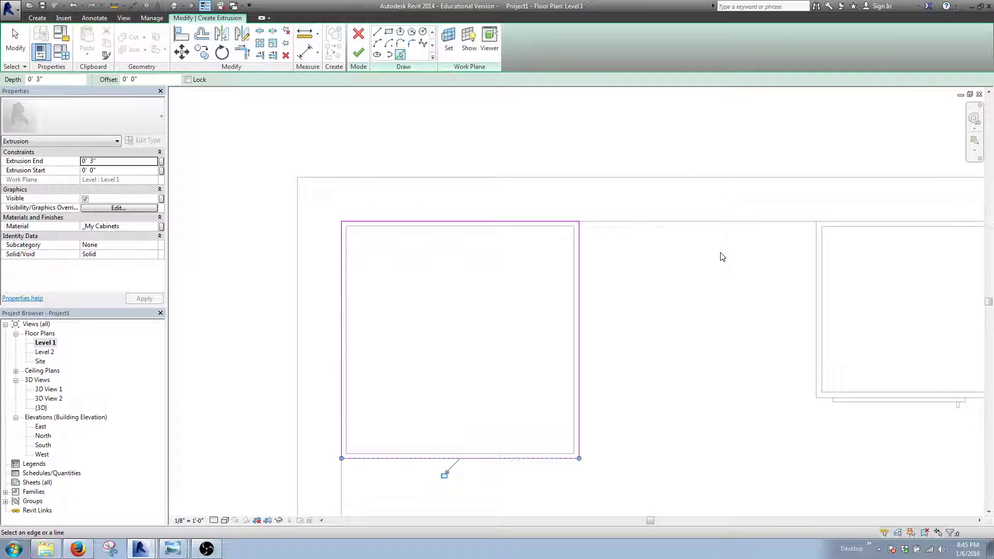
Step: Offset copies of the square's lower and right sketch lines 3" outward
{"action": "left_click", "coordinate": [201, 35]}
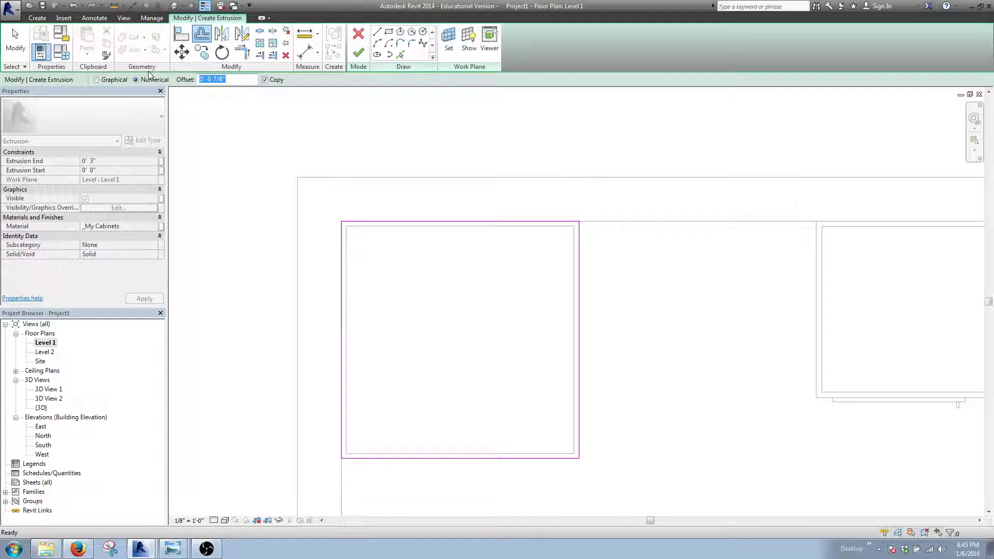
{"action": "type", "text": "3"}
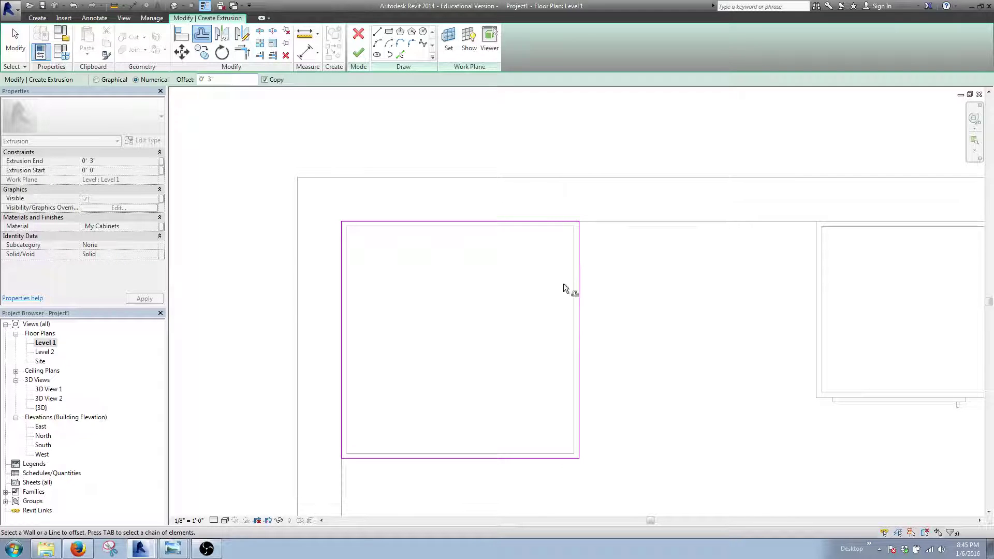
{"action": "left_click", "coordinate": [449, 458]}
{"action": "left_click", "coordinate": [580, 441]}
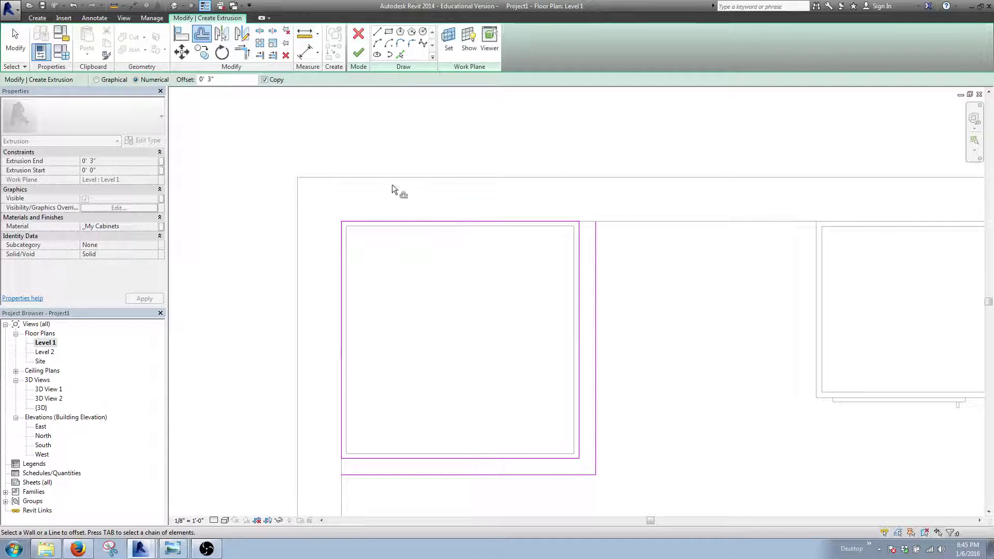
{"action": "key", "text": "Escape"}
Step: Extend the square's top and left sketch lines to meet the ends of the outer offset lines
{"action": "left_click", "coordinate": [481, 222]}
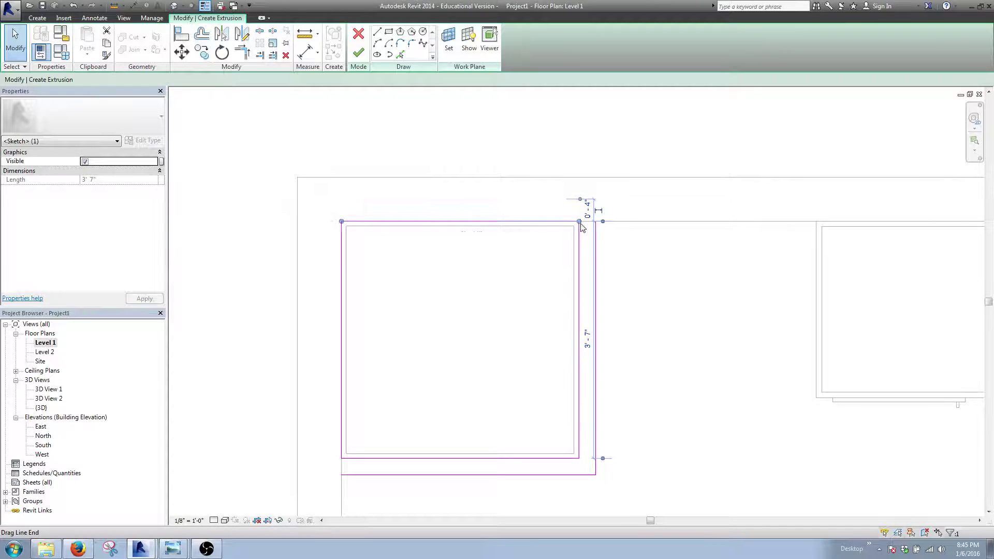
{"action": "left_click_drag", "start_coordinate": [580, 222], "coordinate": [595, 221]}
{"action": "left_click", "coordinate": [538, 344]}
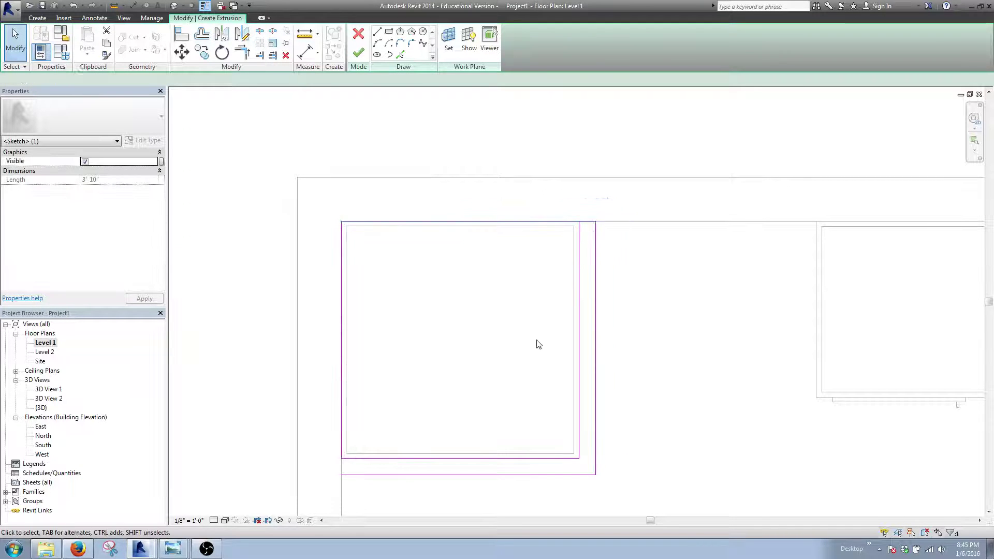
{"action": "left_click", "coordinate": [341, 455]}
{"action": "left_click_drag", "start_coordinate": [342, 459], "coordinate": [341, 474]}
{"action": "left_click", "coordinate": [371, 506]}
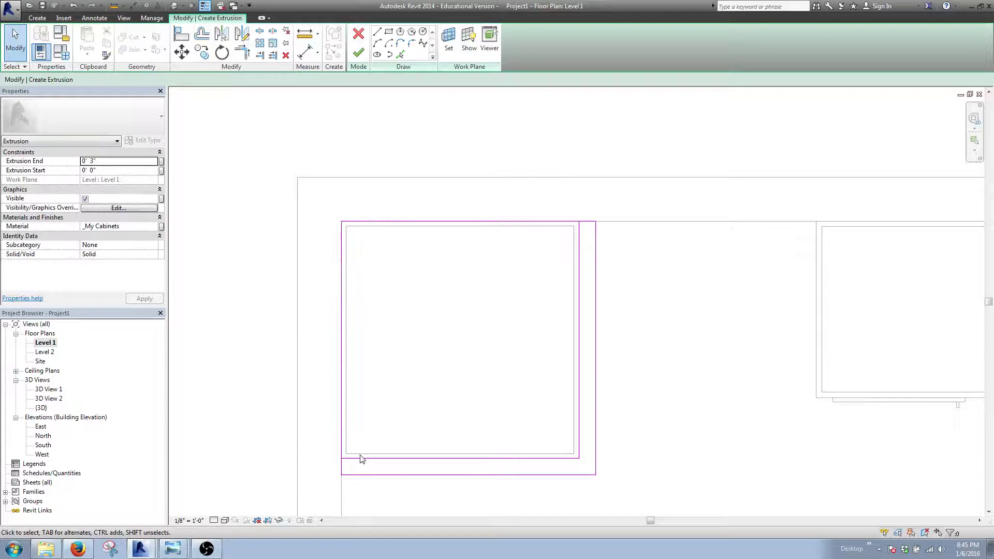
Step: Align the original lower and right sketch lines with the inner edges of the square base
{"action": "left_click", "coordinate": [361, 459]}
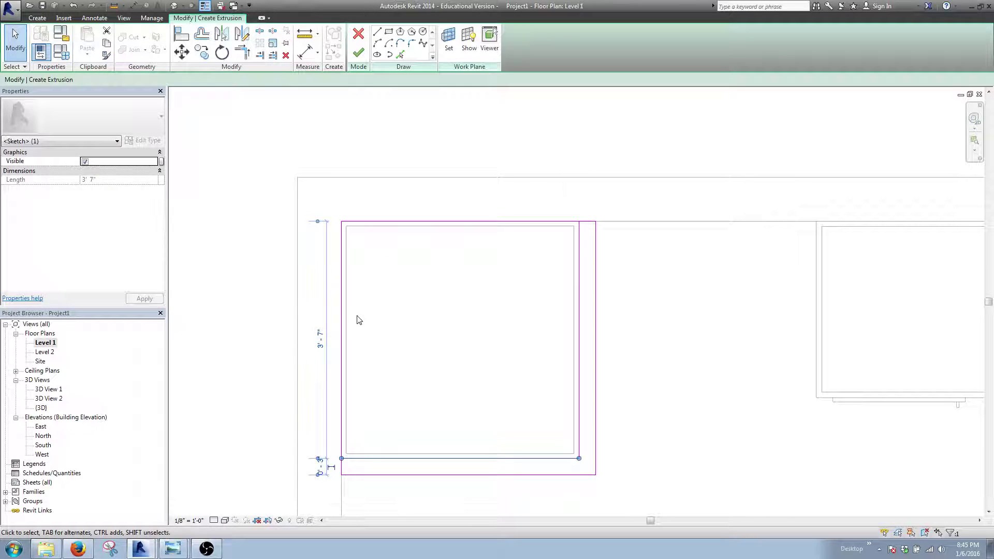
{"action": "left_click", "coordinate": [181, 34]}
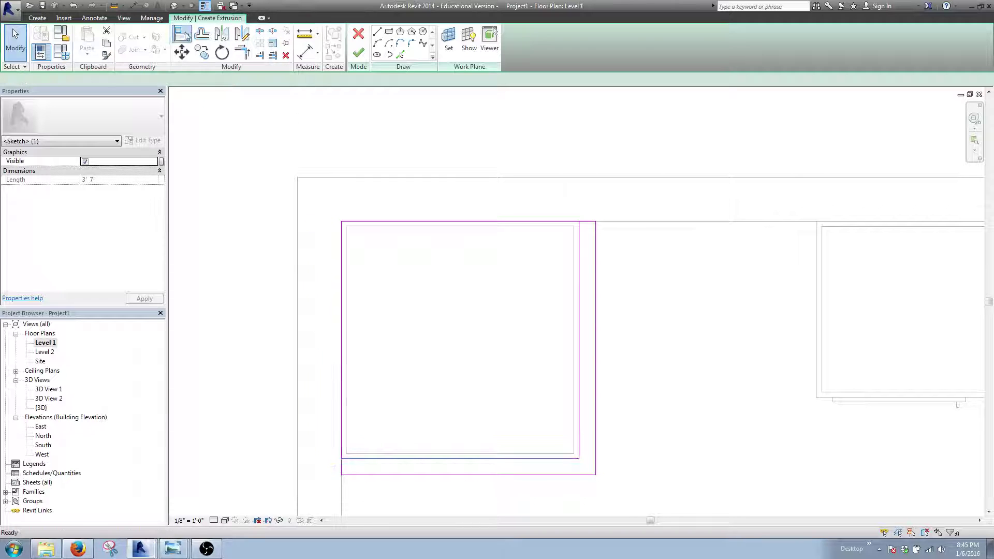
{"action": "left_click", "coordinate": [388, 454]}
{"action": "left_click", "coordinate": [352, 459]}
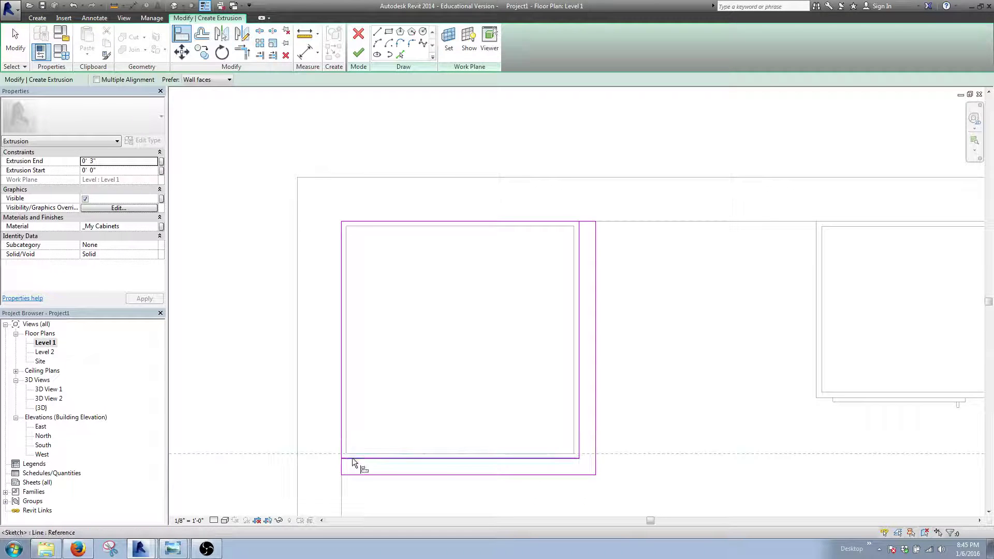
{"action": "left_click", "coordinate": [575, 434]}
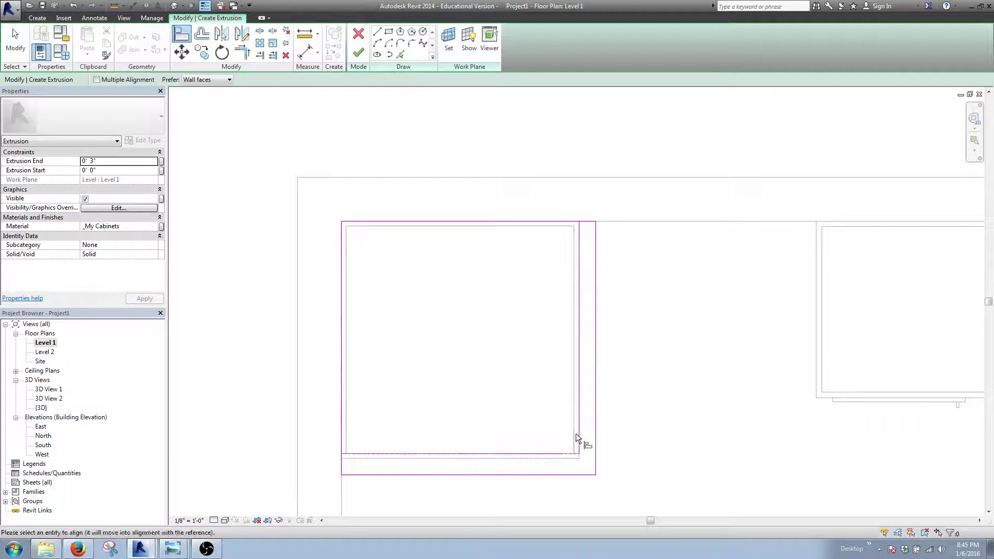
{"action": "left_click", "coordinate": [578, 435]}
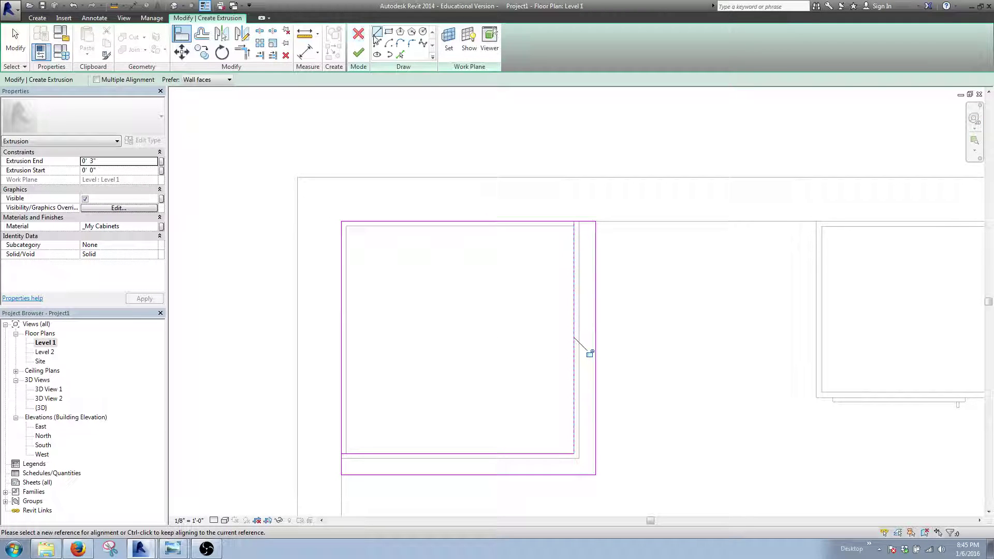
Step: Create sketch lines from the base's top and left inner edges, and shorten the overhanging lines to close the inner square
{"action": "left_click", "coordinate": [400, 54]}
{"action": "left_click", "coordinate": [520, 227]}
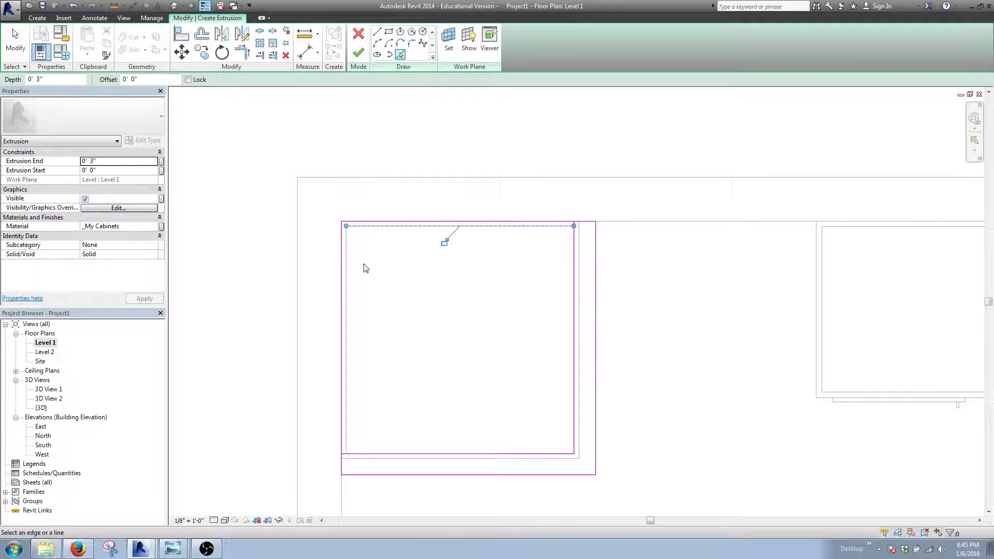
{"action": "left_click", "coordinate": [348, 279]}
{"action": "key", "text": "Escape"}
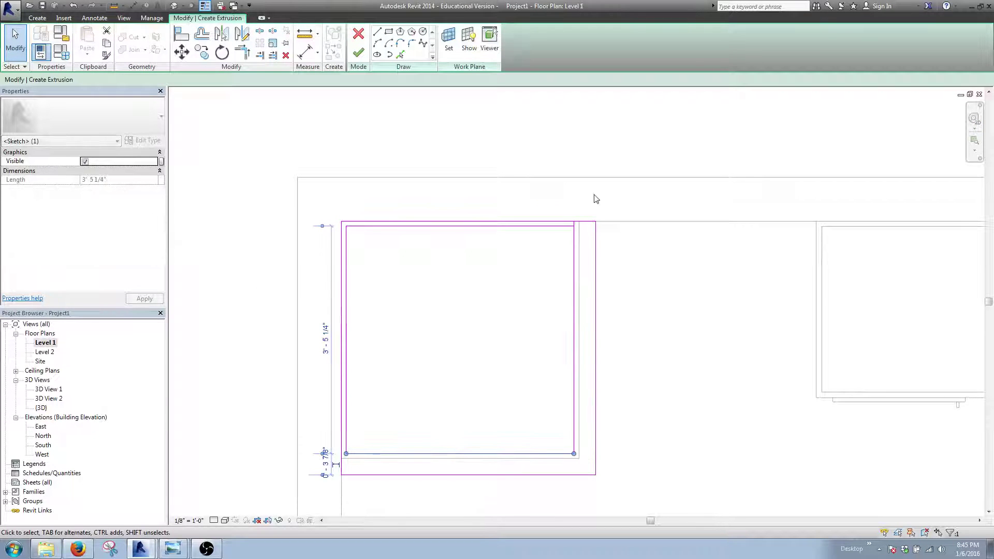
{"action": "left_click", "coordinate": [574, 237]}
{"action": "left_click", "coordinate": [541, 277]}
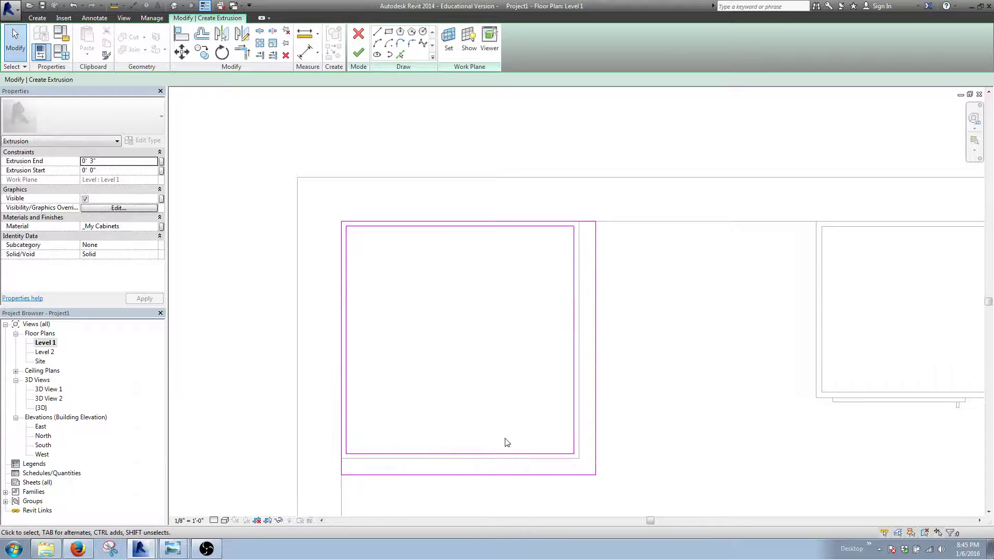
Step: Set the extrusion start to 0' 3" and the extrusion end to 2' 9", and finish the cabinet body extrusion
{"action": "scroll", "coordinate": [503, 371], "scroll_direction": "down", "scroll_amount": 2}
{"action": "middle_click_drag", "start_coordinate": [504, 371], "coordinate": [492, 366]}
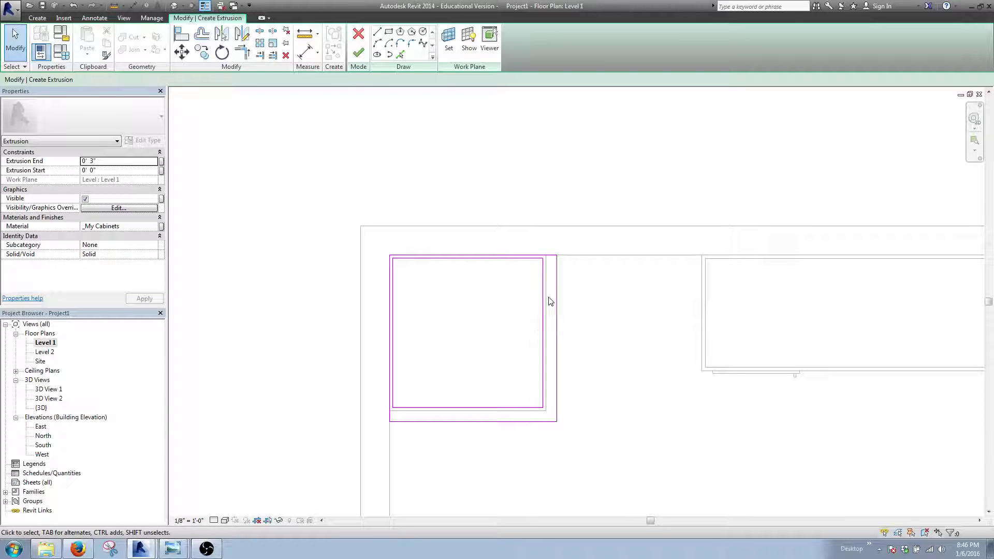
{"action": "left_click", "coordinate": [126, 162]}
{"action": "left_click", "coordinate": [125, 172]}
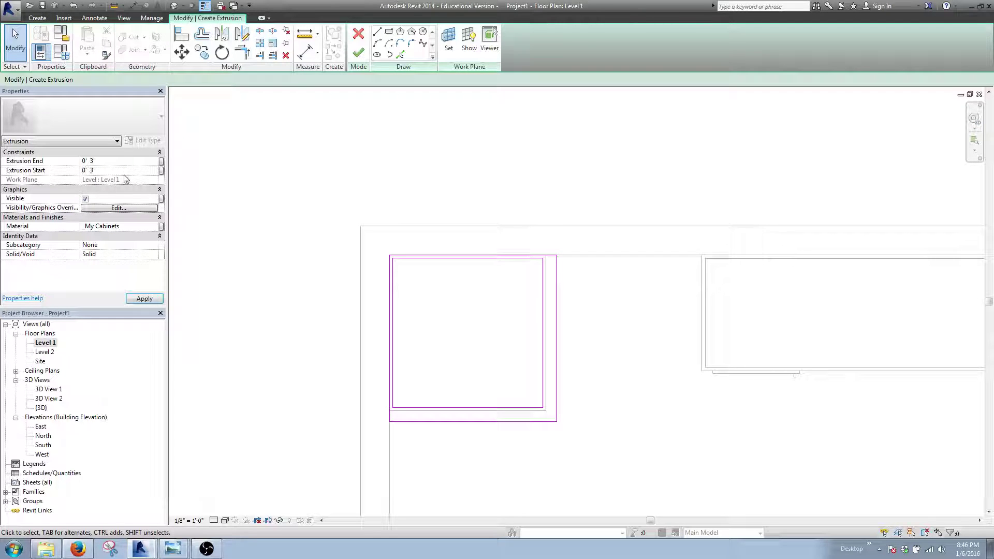
{"action": "left_click", "coordinate": [105, 163]}
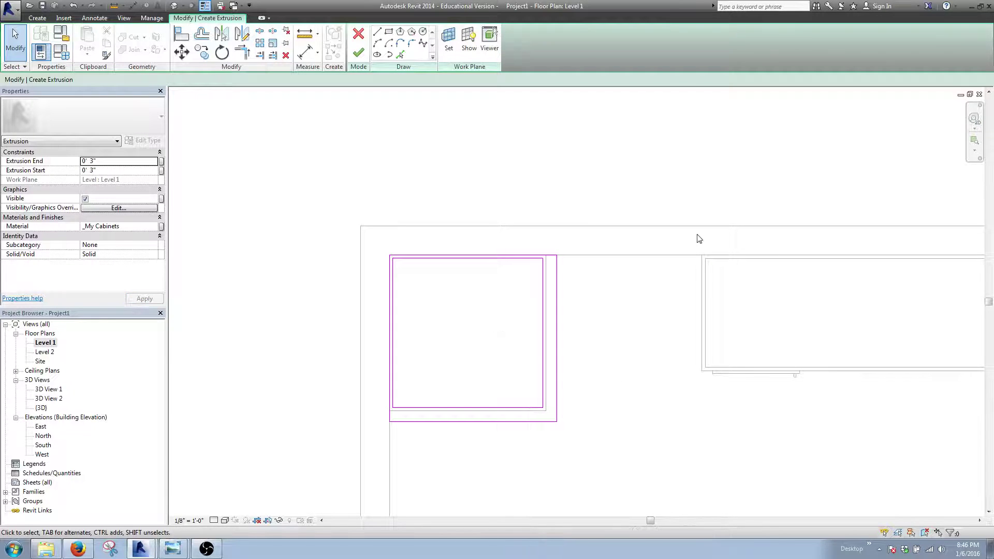
{"action": "left_click", "coordinate": [111, 162]}
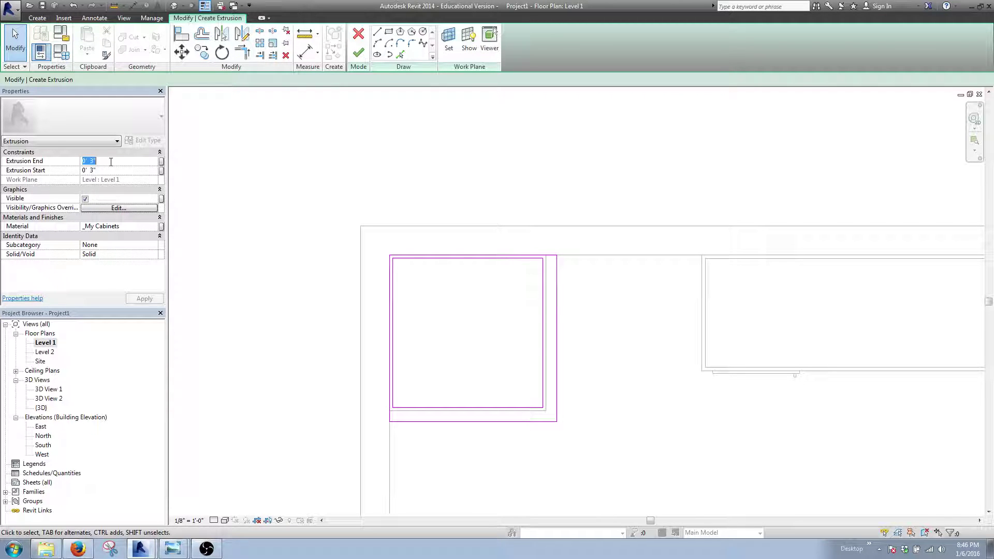
{"action": "type", "text": "2."}
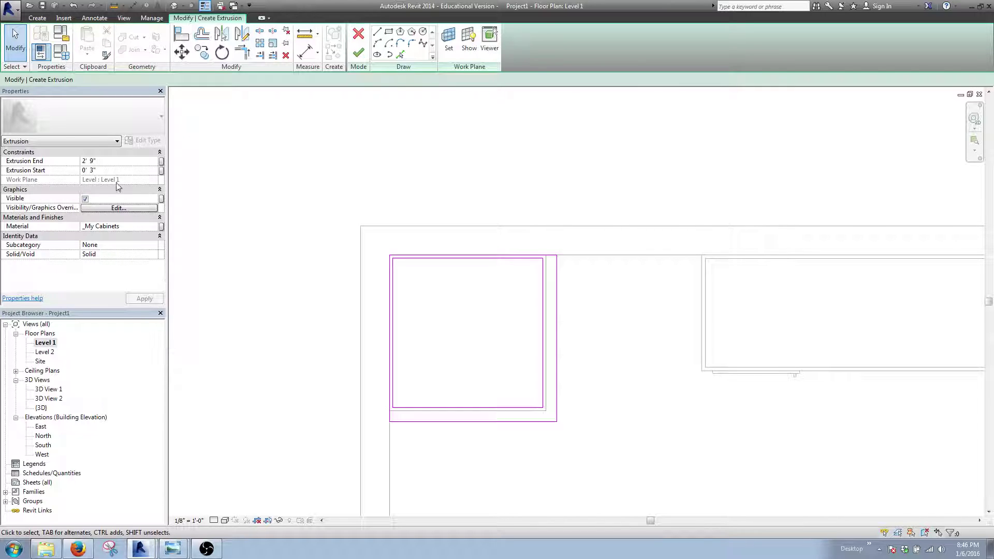
{"action": "left_click", "coordinate": [358, 52]}
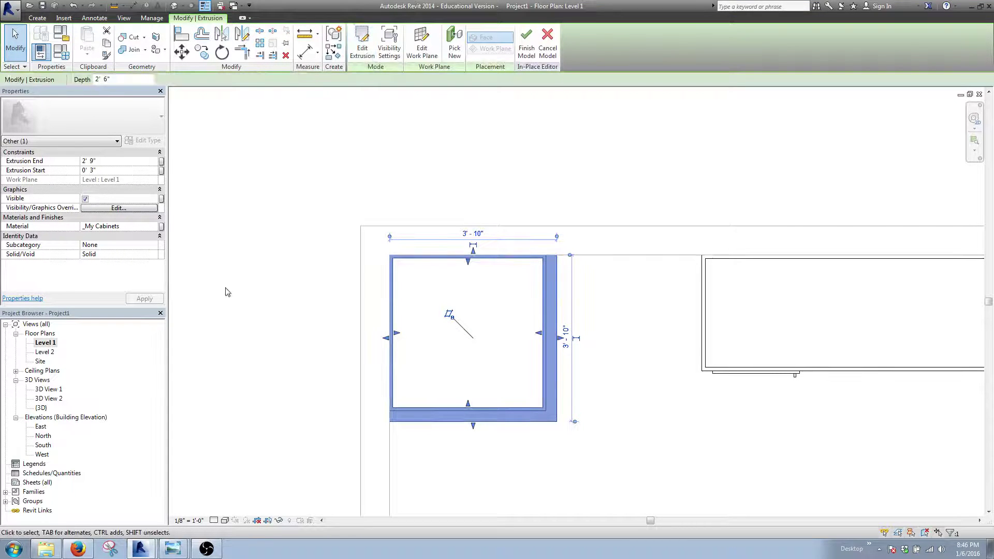
Step: Examine the cabinet body and its recessed base from several angles in 3D View 1, and return to the Level 1 floor plan
{"action": "key", "text": "Escape"}
{"action": "double_click", "coordinate": [49, 388]}
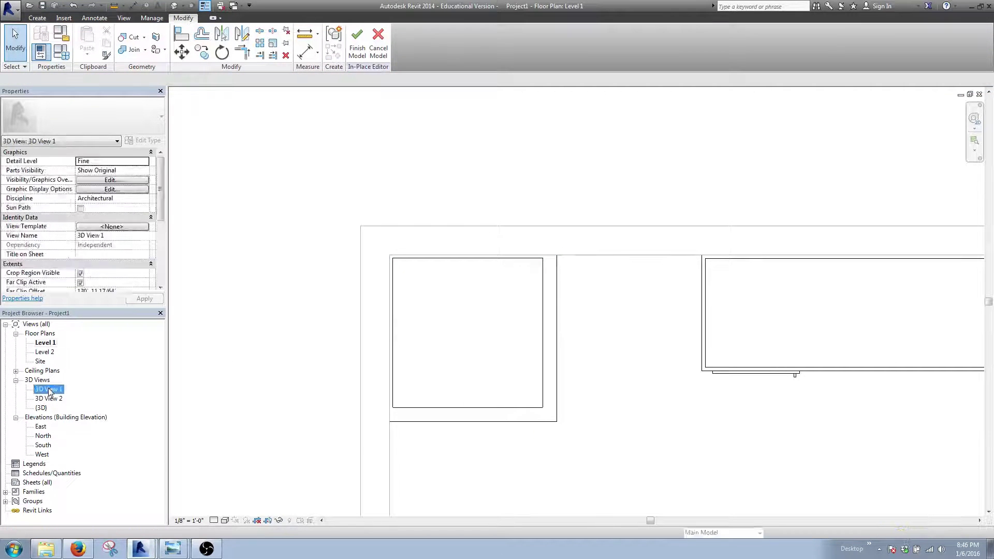
{"action": "scroll", "coordinate": [499, 215], "scroll_direction": "up", "scroll_amount": 2}
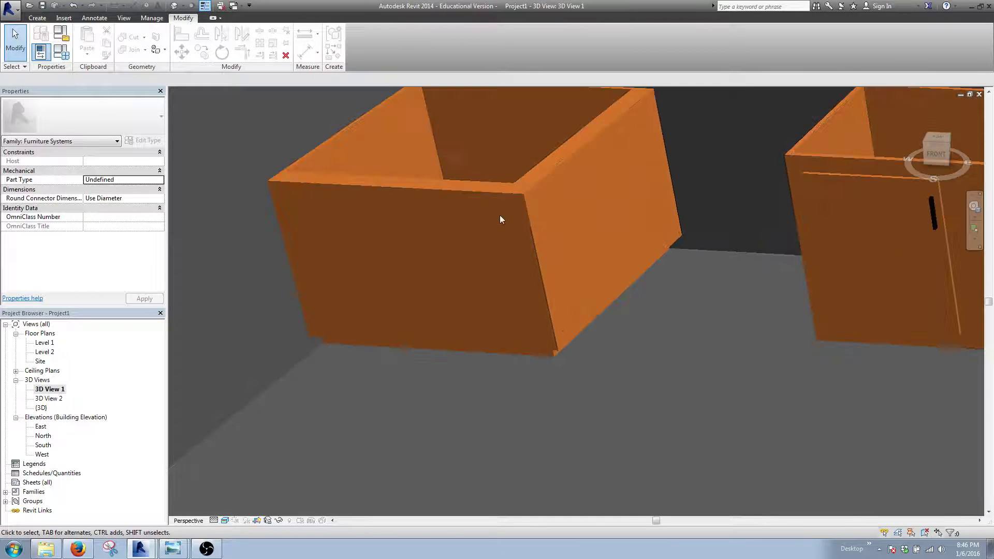
{"action": "middle_click_drag", "start_coordinate": [615, 268], "coordinate": [611, 233], "text": "shift"}
{"action": "scroll", "coordinate": [613, 278], "scroll_direction": "up", "scroll_amount": 5}
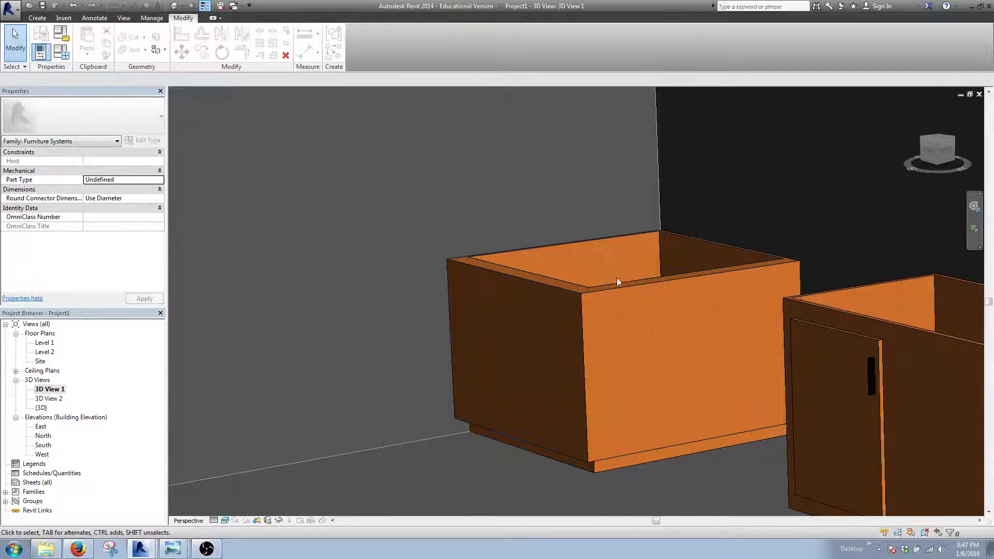
{"action": "scroll", "coordinate": [617, 277], "scroll_direction": "down", "scroll_amount": 3}
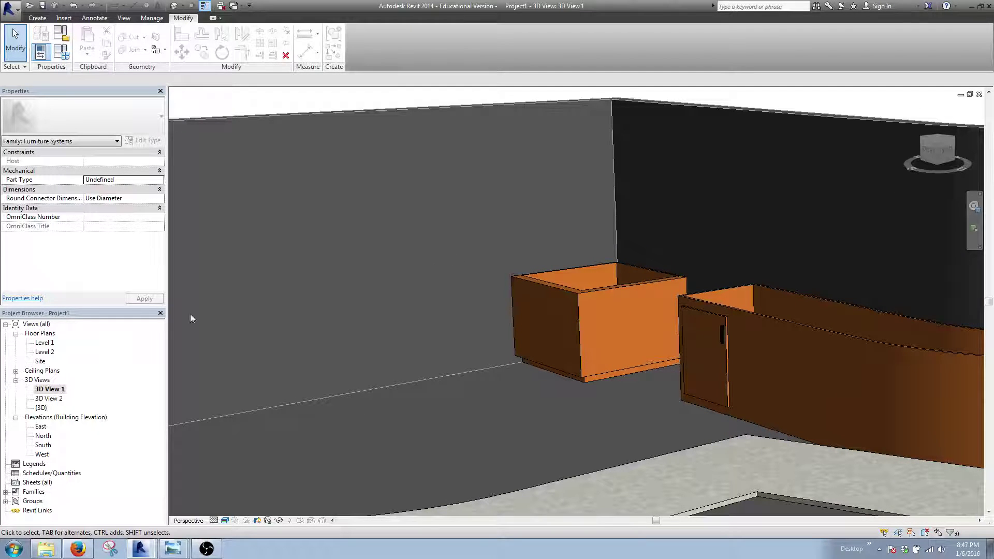
{"action": "double_click", "coordinate": [44, 341]}
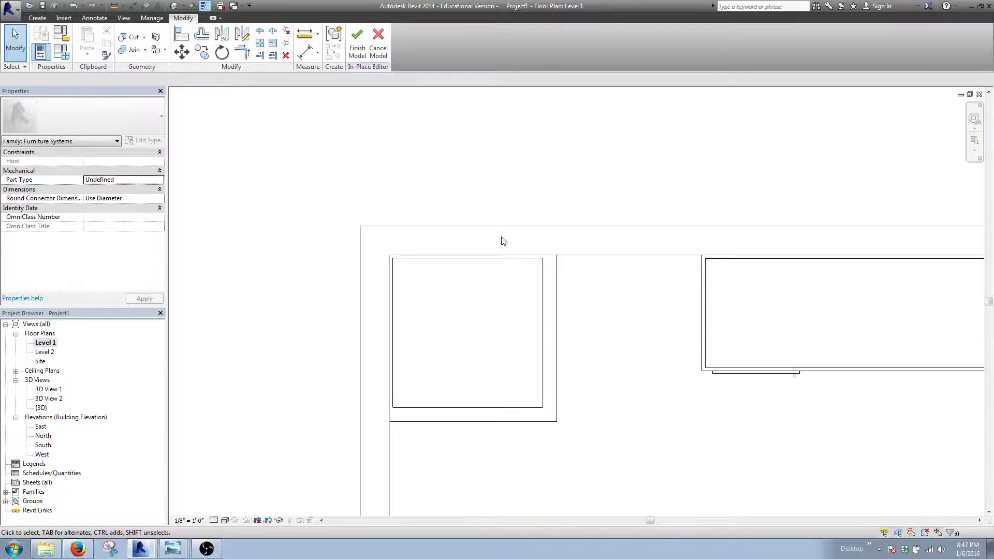
{"action": "scroll", "coordinate": [527, 293], "scroll_direction": "down", "scroll_amount": 2}
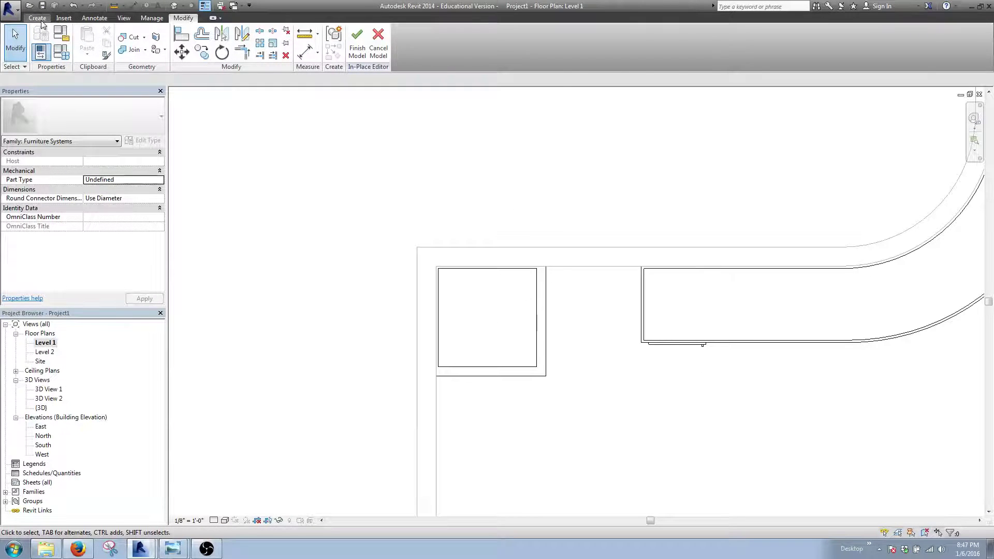
Step: Start a new extrusion and create sketch lines from the cabinet body's lower and right outer edges
{"action": "left_click", "coordinate": [37, 18]}
{"action": "left_click", "coordinate": [88, 40]}
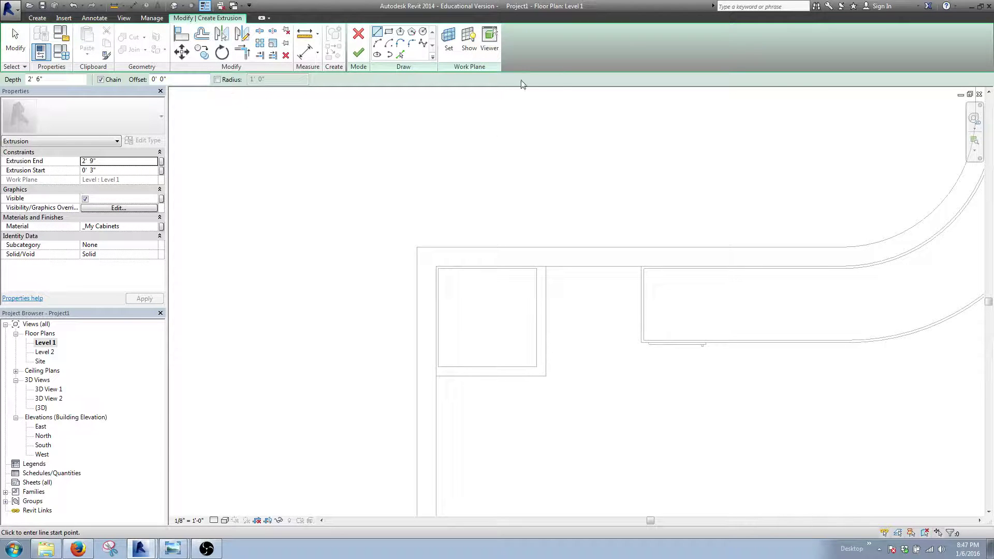
{"action": "left_click", "coordinate": [399, 55]}
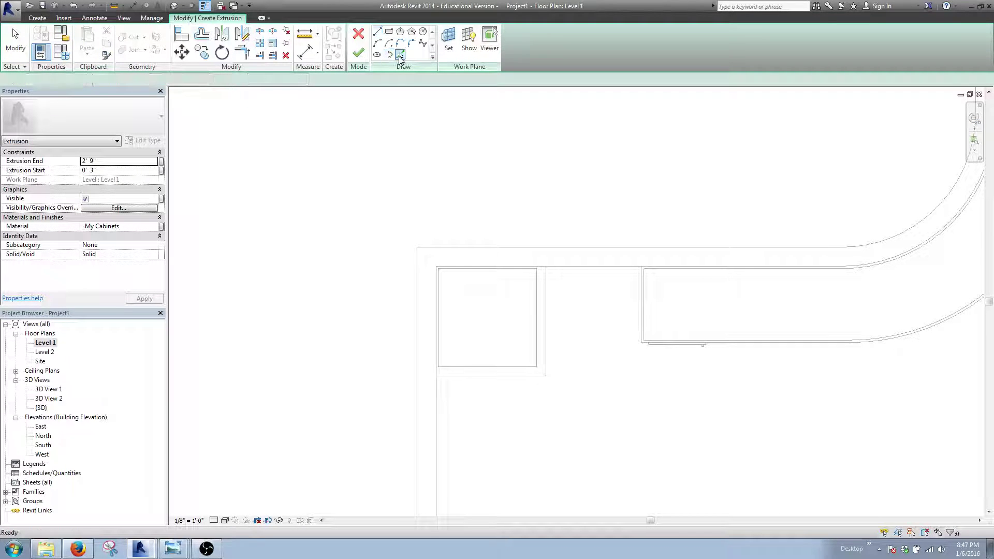
{"action": "scroll", "coordinate": [501, 396], "scroll_direction": "up", "scroll_amount": 5}
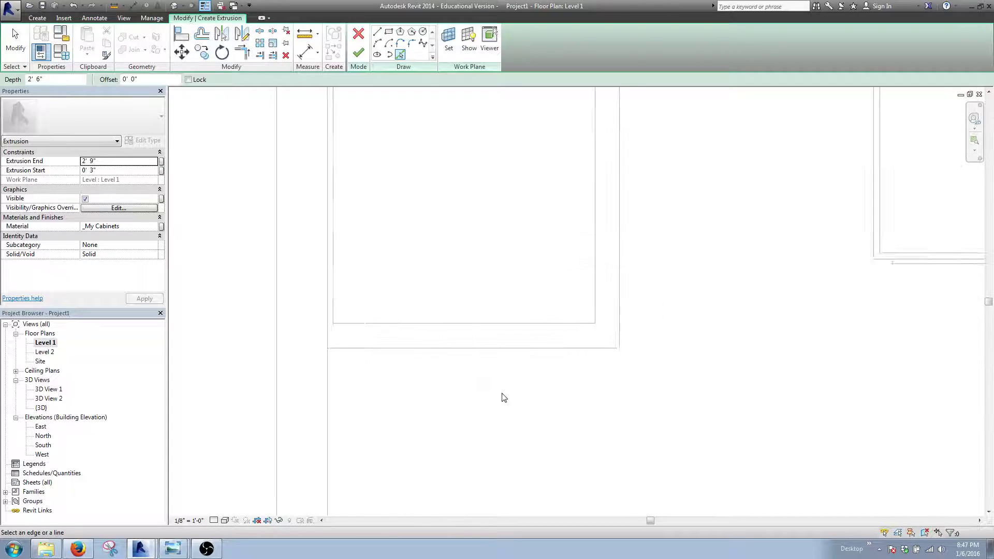
{"action": "left_click", "coordinate": [479, 342]}
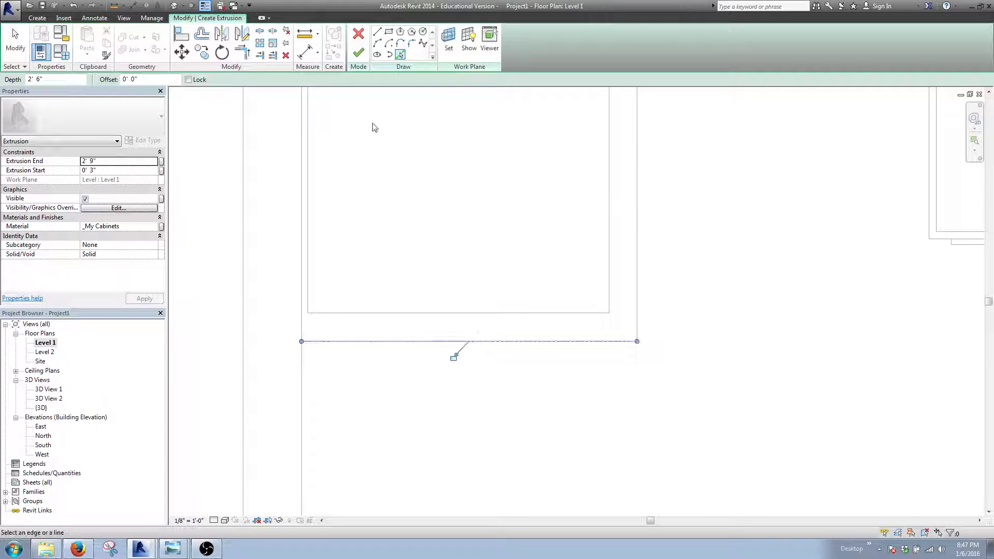
{"action": "left_click", "coordinate": [637, 265]}
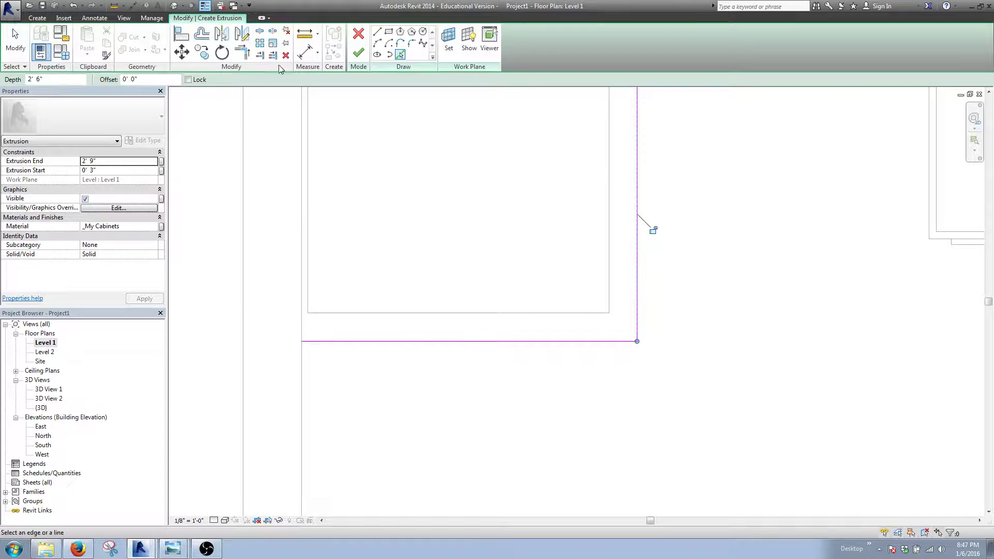
{"action": "left_click", "coordinate": [16, 41]}
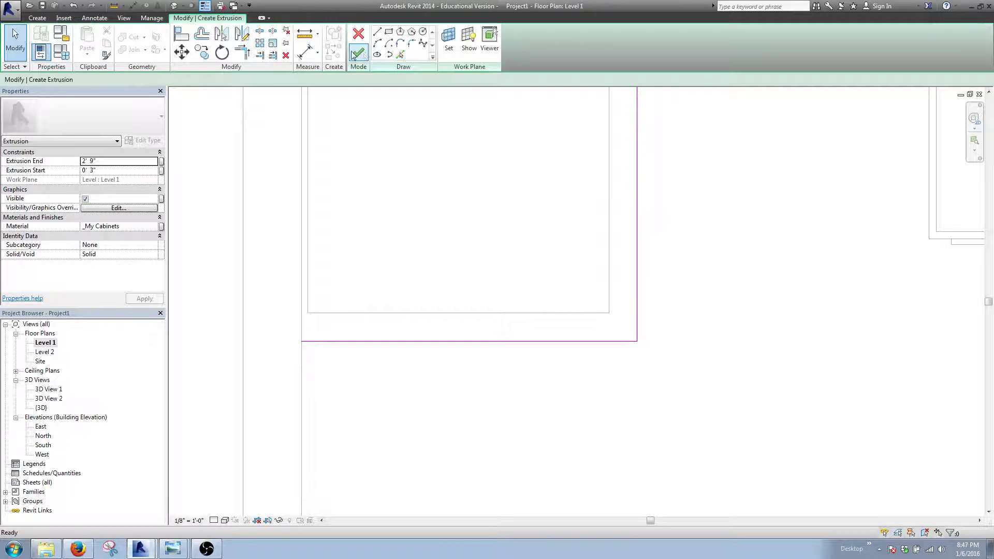
Step: Offset copies of the lower and right sketch lines outward by 7/8"
{"action": "left_click", "coordinate": [203, 35]}
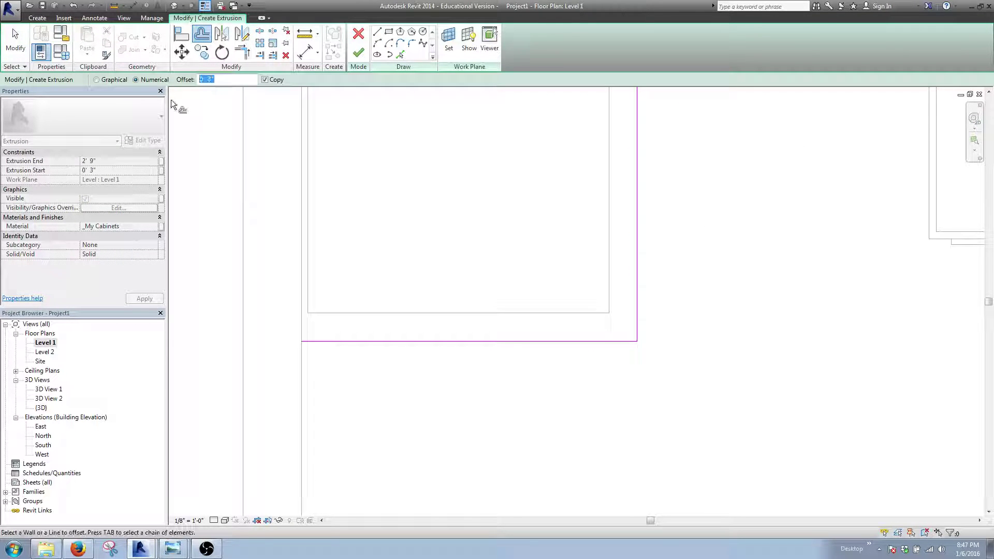
{"action": "type", "text": "7/8"}
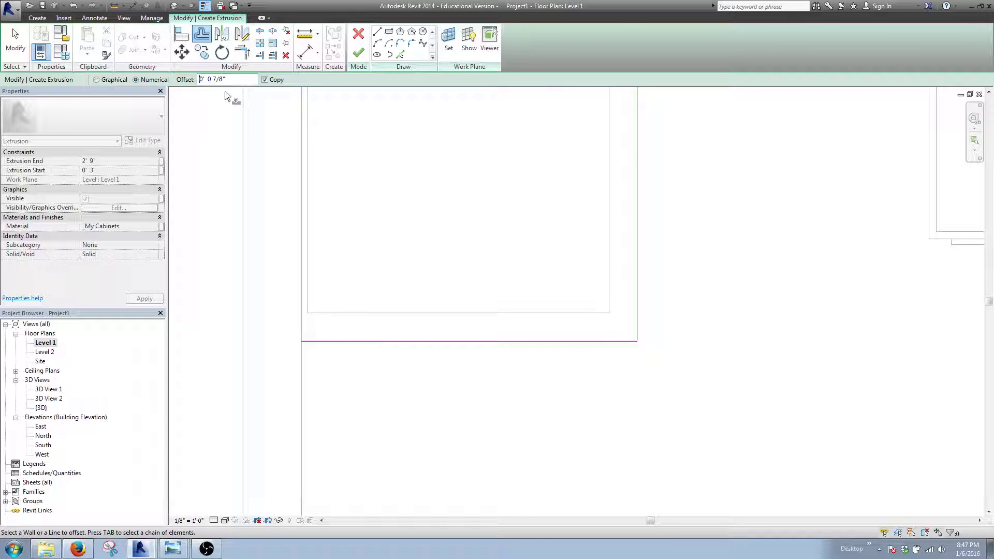
{"action": "left_click", "coordinate": [322, 343]}
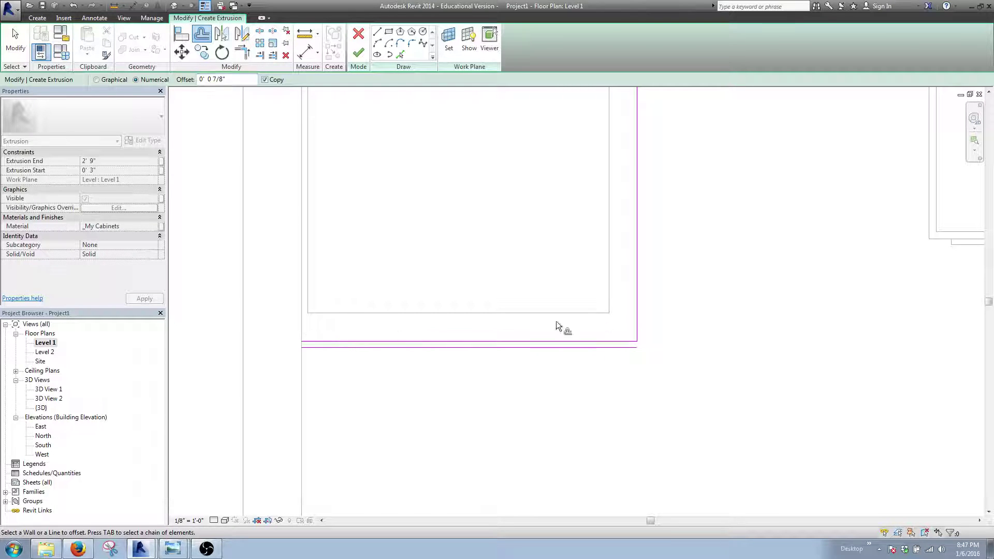
{"action": "left_click", "coordinate": [636, 327]}
{"action": "key", "text": "Escape"}
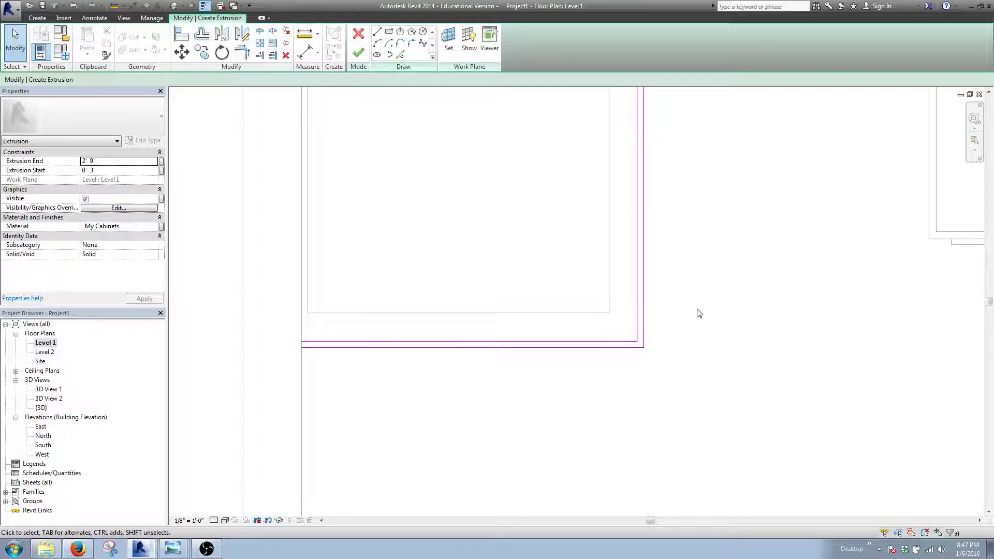
{"action": "scroll", "coordinate": [591, 378], "scroll_direction": "down", "scroll_amount": 2}
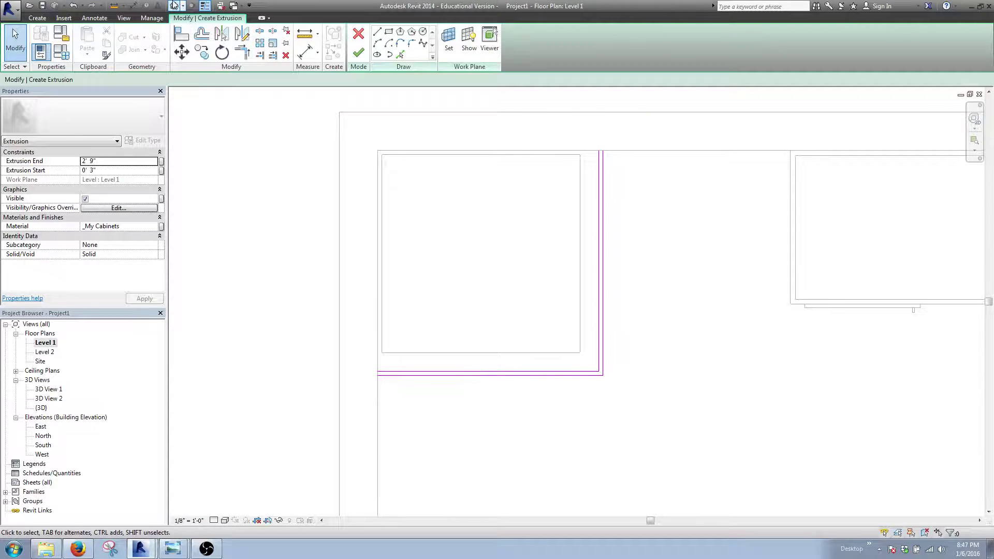
Step: Draw short lines along the walls to close the upper and left ends of the paired sketch lines
{"action": "left_click", "coordinate": [377, 32]}
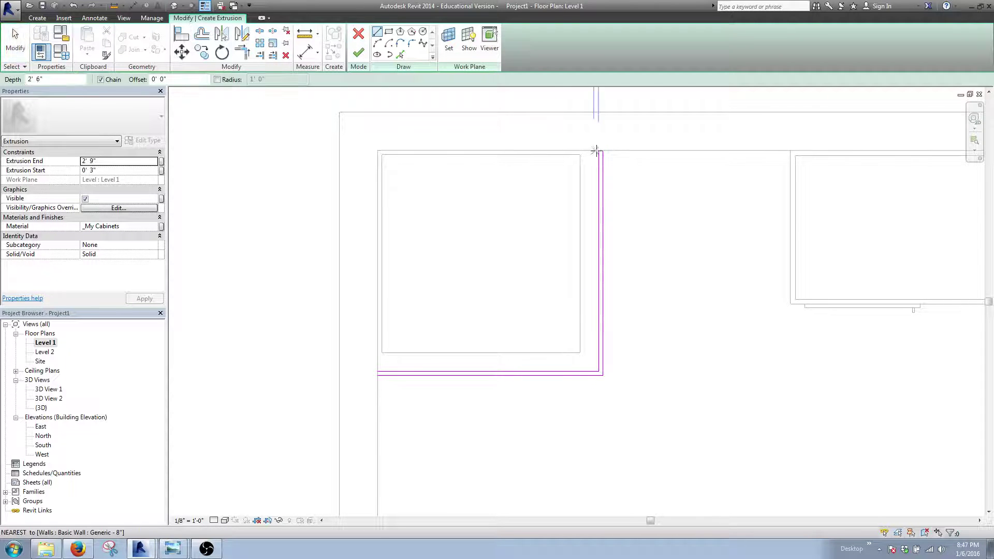
{"action": "left_click", "coordinate": [599, 150]}
{"action": "left_click", "coordinate": [600, 375]}
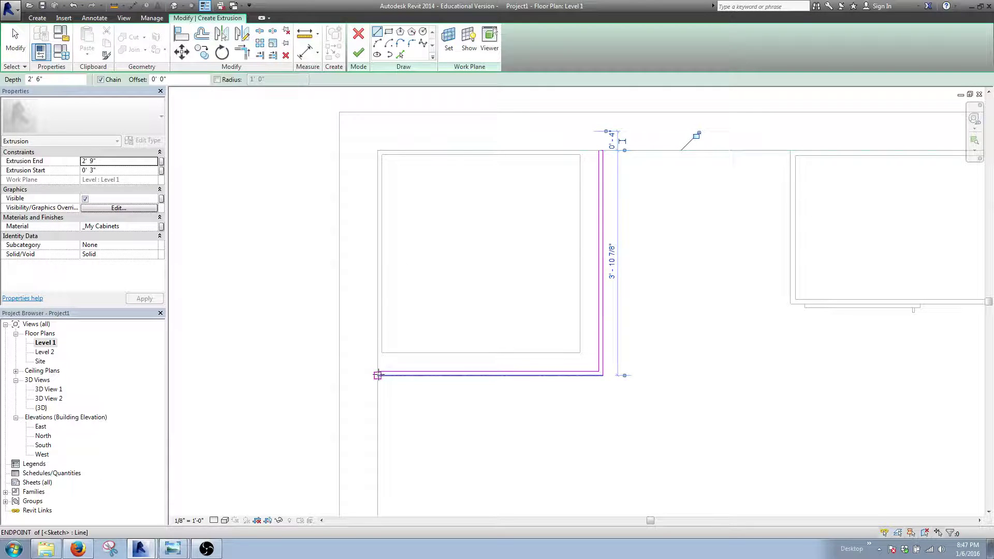
{"action": "left_click", "coordinate": [377, 375]}
{"action": "key", "text": "Escape"}
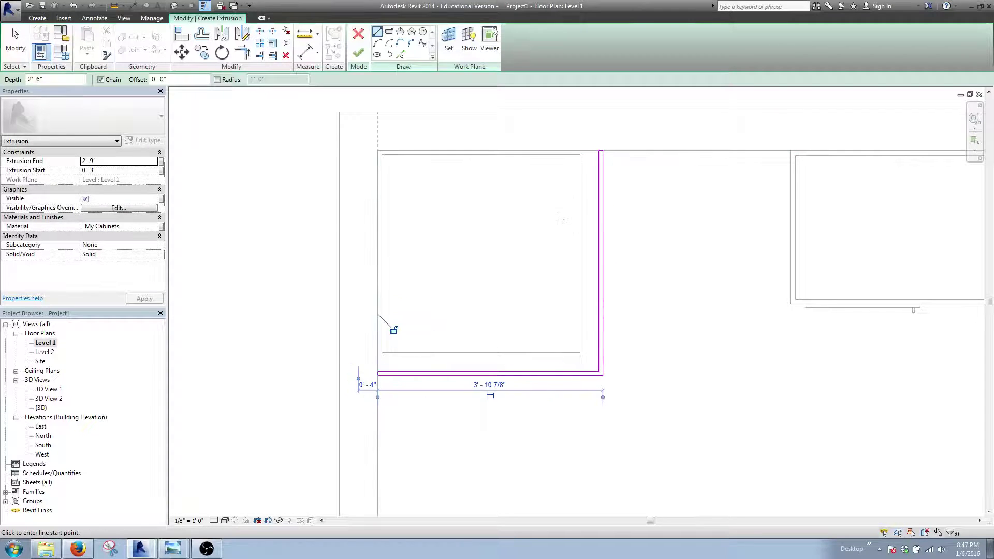
{"action": "scroll", "coordinate": [372, 384], "scroll_direction": "up", "scroll_amount": 4}
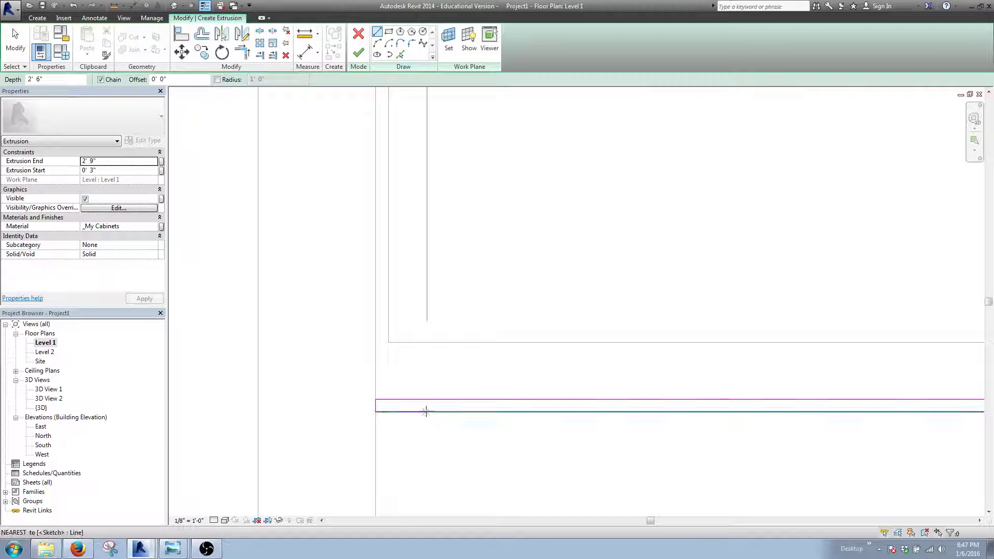
{"action": "scroll", "coordinate": [425, 411], "scroll_direction": "down", "scroll_amount": 4}
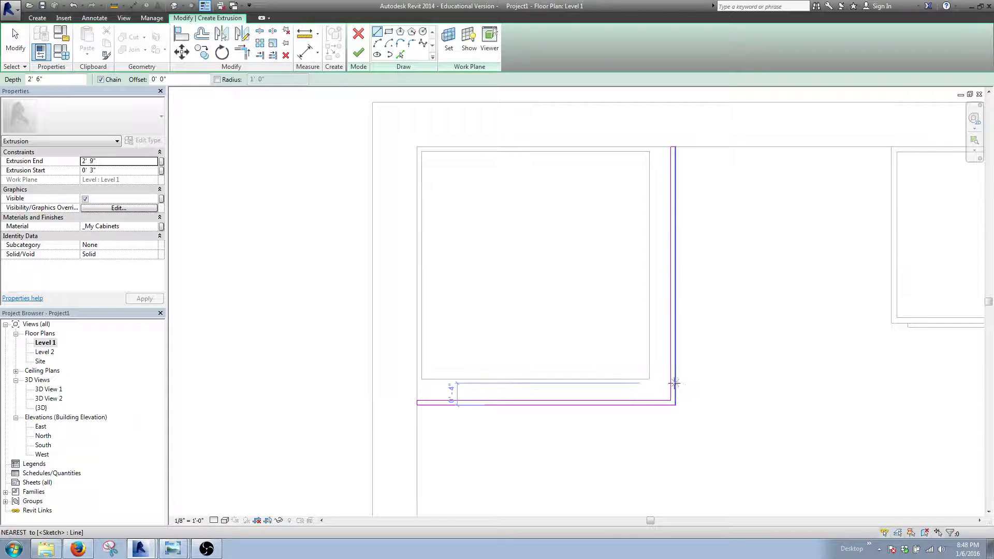
Step: Create sketch lines from the cabinet's lower and right inner edges and extend both past the outer door lines
{"action": "left_click", "coordinate": [400, 54]}
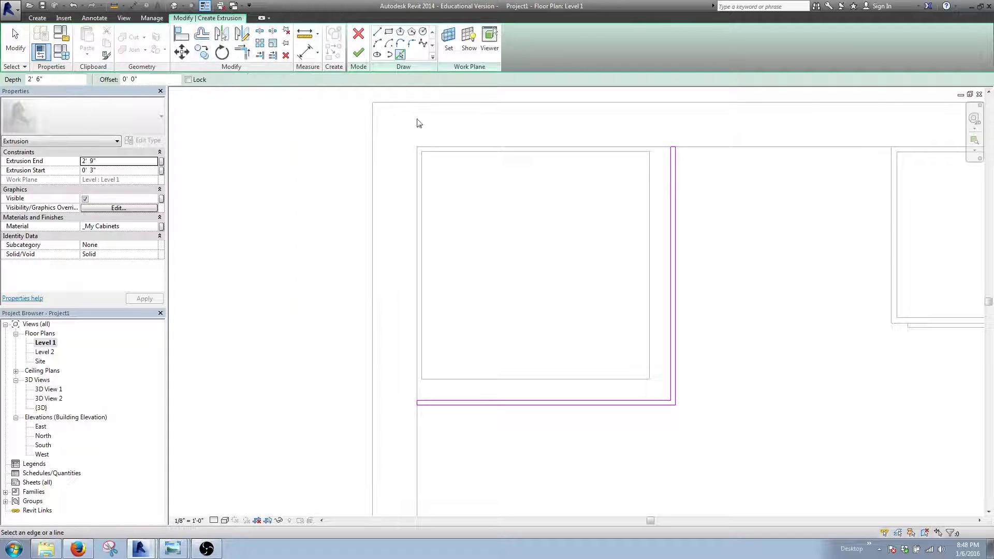
{"action": "left_click", "coordinate": [479, 379]}
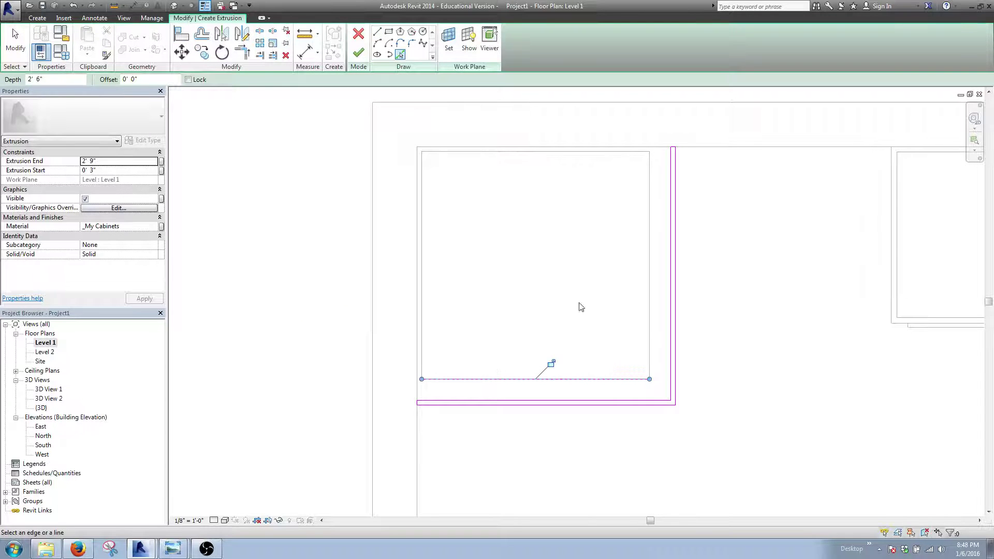
{"action": "left_click", "coordinate": [649, 348]}
{"action": "key", "text": "Escape"}
{"action": "left_click", "coordinate": [649, 373]}
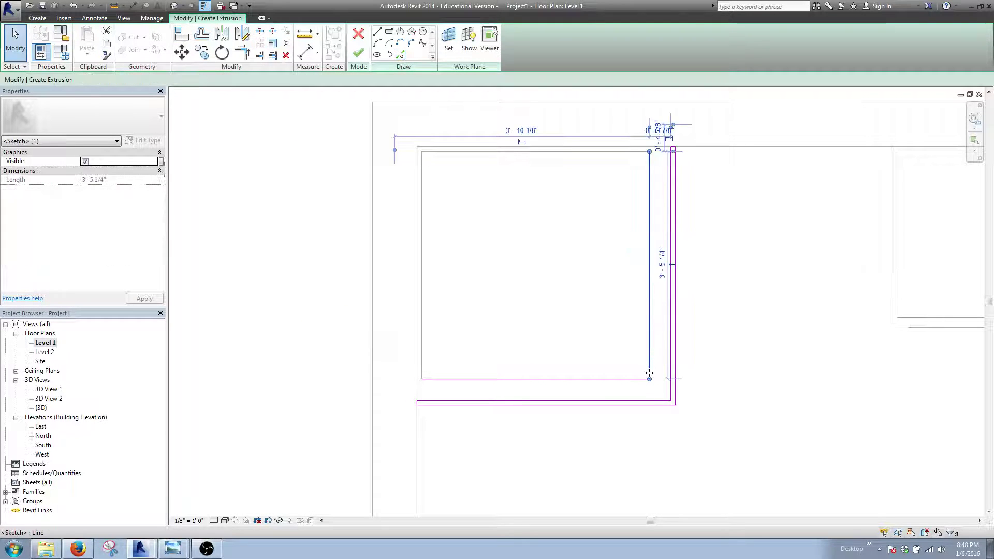
{"action": "left_click", "coordinate": [649, 402]}
{"action": "left_click", "coordinate": [645, 379]}
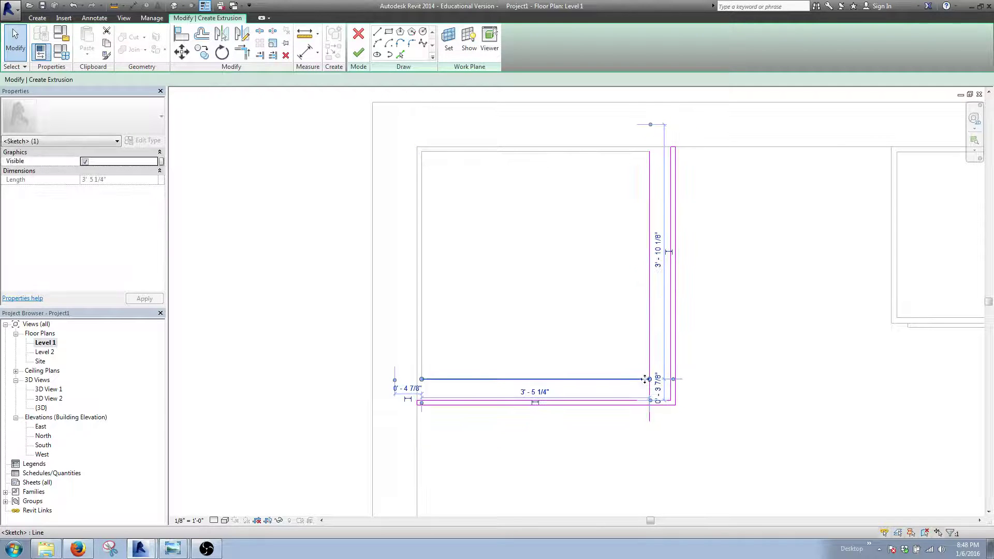
{"action": "left_click_drag", "start_coordinate": [645, 380], "coordinate": [692, 379]}
{"action": "left_click", "coordinate": [770, 451]}
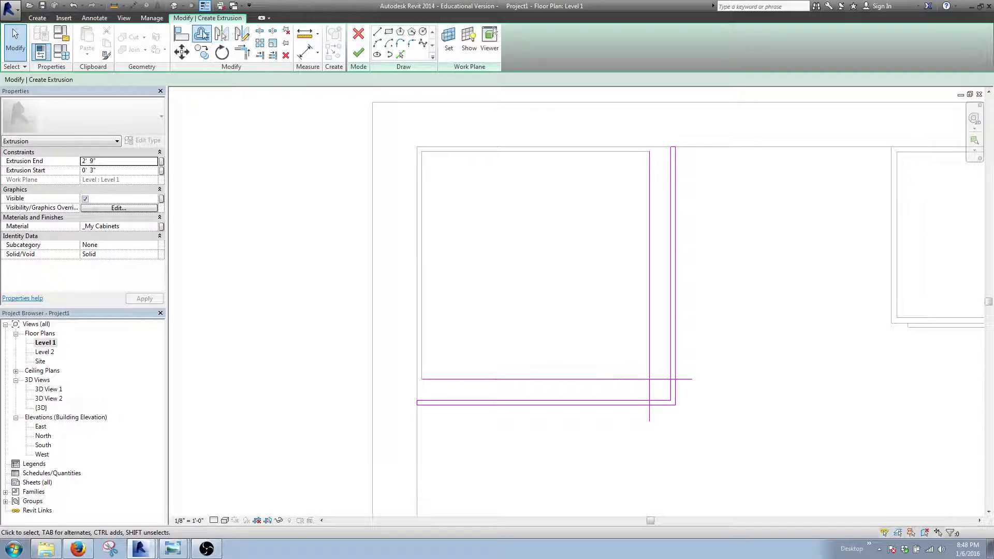
Step: Offset copies of both closing end lines and both inner-edge lines by 0' 3" toward the cabinet's interior
{"action": "left_click", "coordinate": [202, 34]}
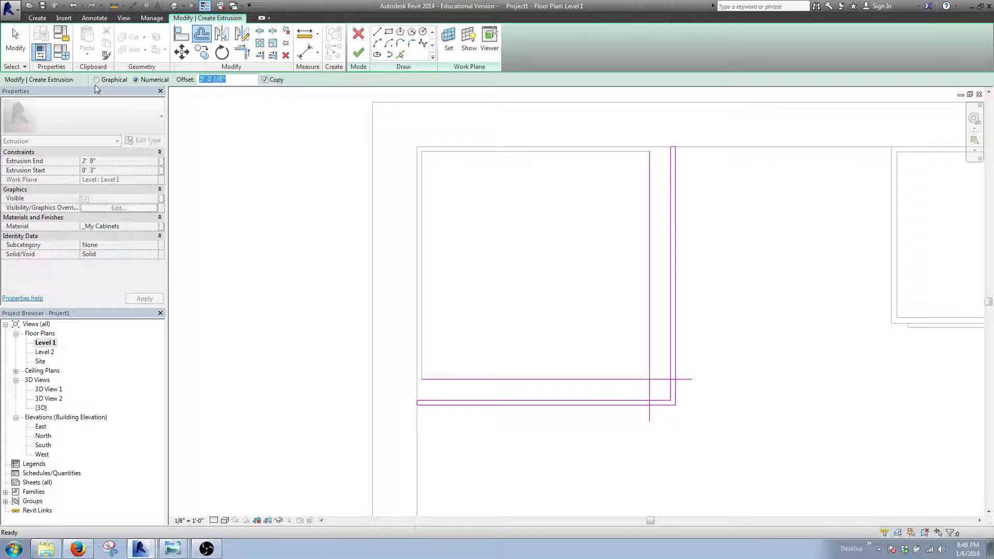
{"action": "type", "text": "0' 3\""}
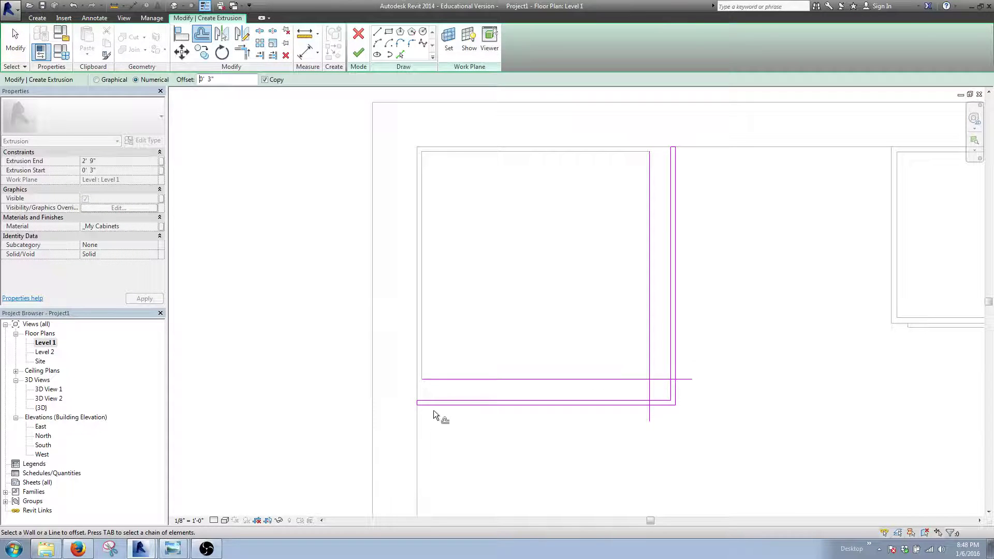
{"action": "scroll", "coordinate": [416, 404], "scroll_direction": "up", "scroll_amount": 3}
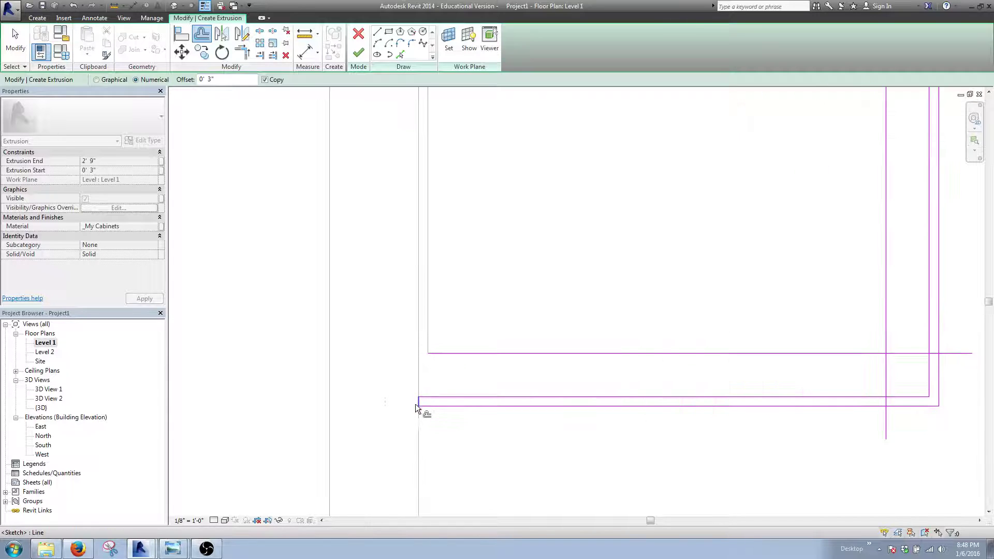
{"action": "scroll", "coordinate": [542, 409], "scroll_direction": "down", "scroll_amount": 2}
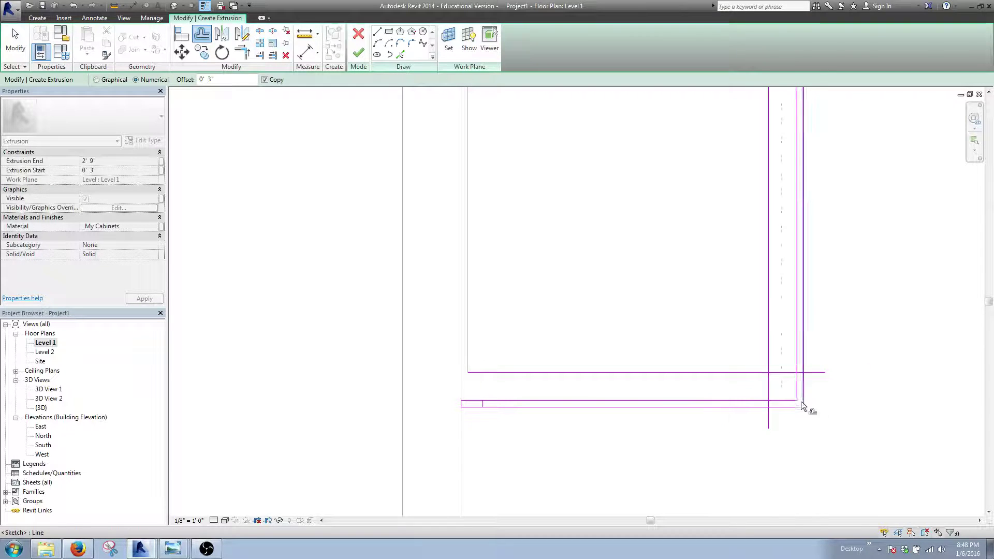
{"action": "left_click", "coordinate": [766, 404]}
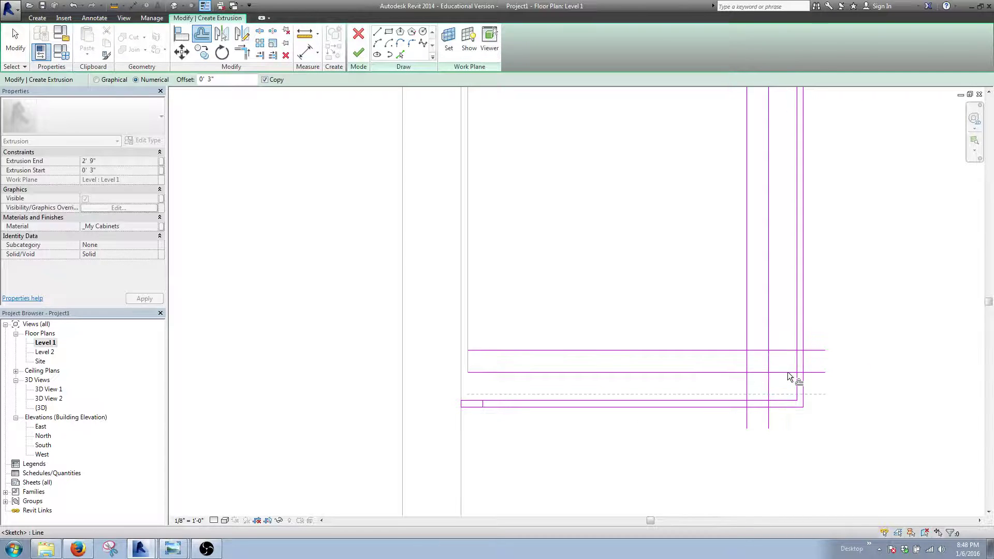
{"action": "middle_click_drag", "start_coordinate": [788, 131], "coordinate": [703, 258]}
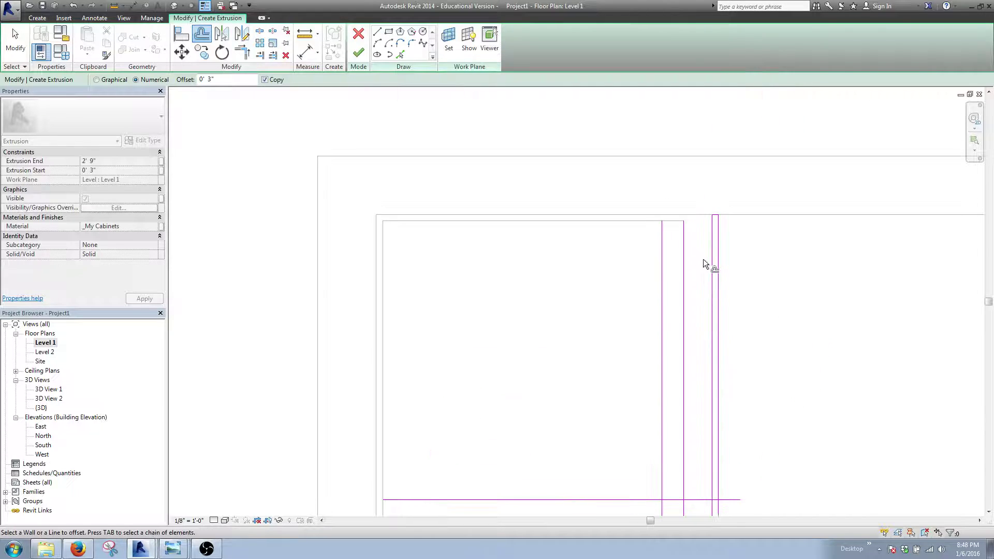
{"action": "left_click", "coordinate": [719, 222]}
{"action": "key", "text": "Escape"}
Step: Delete the original closing end lines and the original inner-edge lines, keeping their 3" offset copies
{"action": "left_click", "coordinate": [714, 215]}
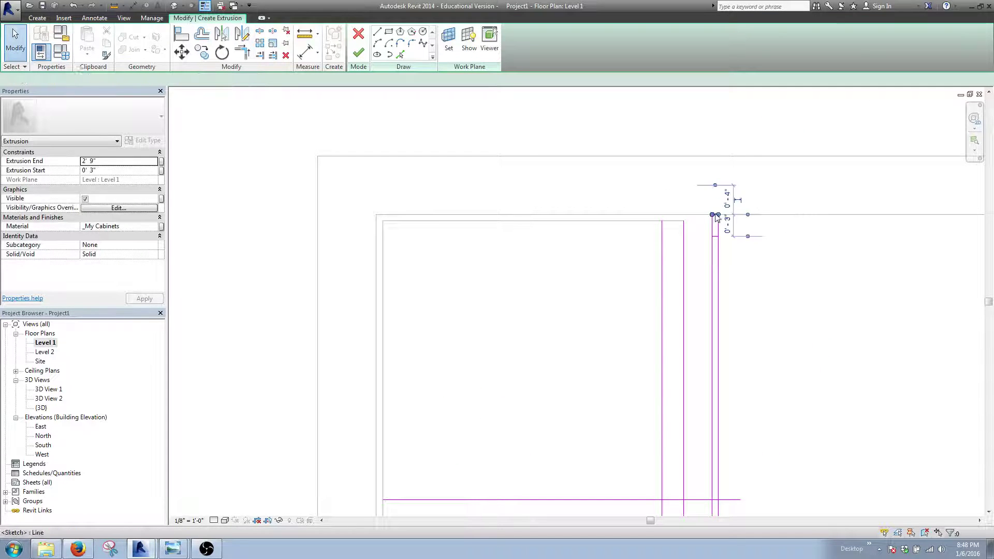
{"action": "left_click", "coordinate": [697, 274]}
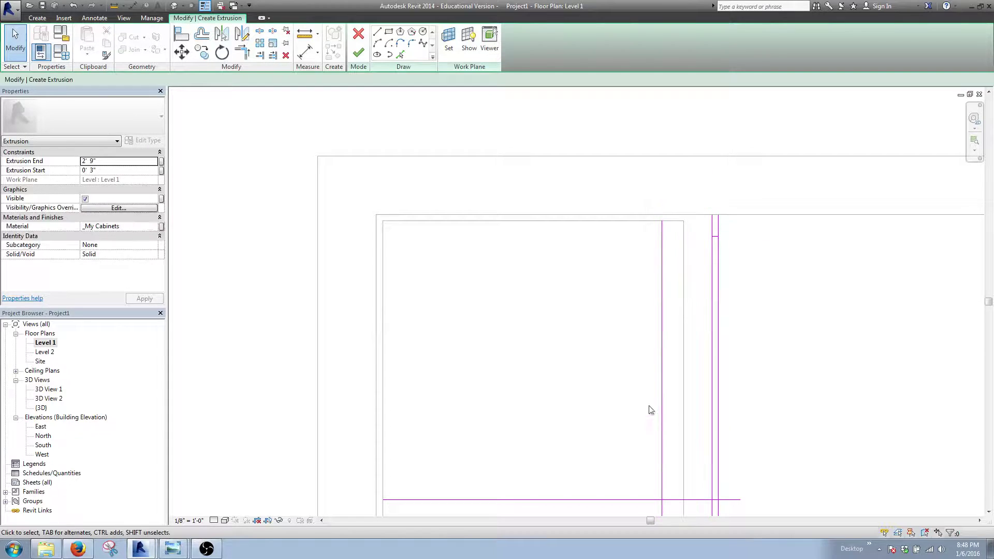
{"action": "middle_click_drag", "start_coordinate": [666, 435], "coordinate": [684, 272]}
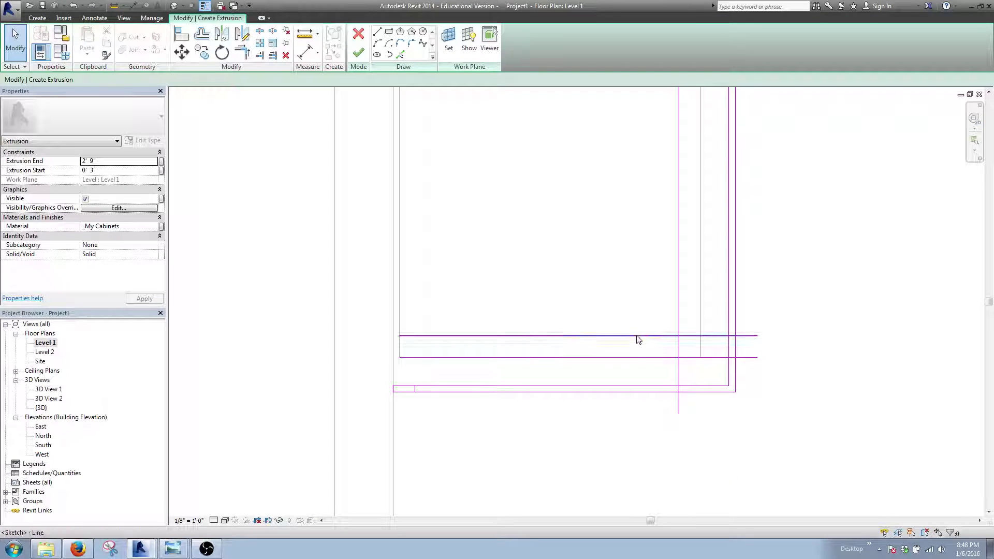
{"action": "left_click", "coordinate": [635, 357]}
{"action": "key", "text": "Delete"}
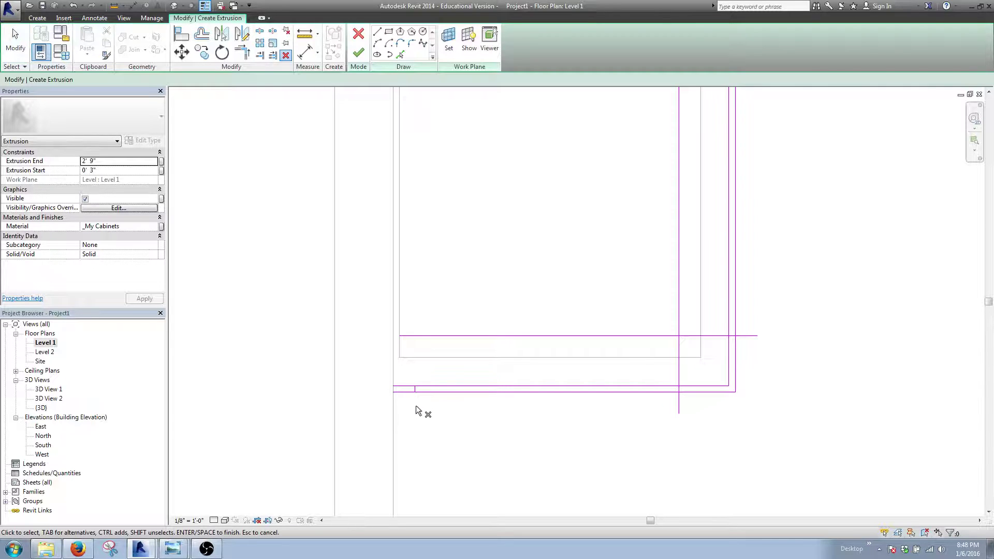
Step: Shorten the left ends of the two lower door lines to the offset end line
{"action": "left_click", "coordinate": [404, 392]}
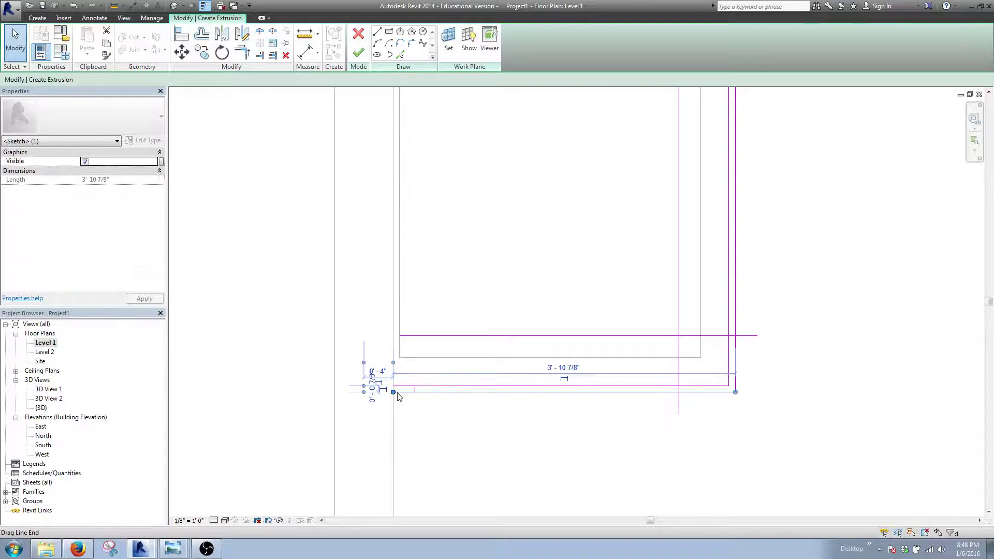
{"action": "left_click_drag", "start_coordinate": [394, 392], "coordinate": [415, 388]}
{"action": "left_click", "coordinate": [405, 386]}
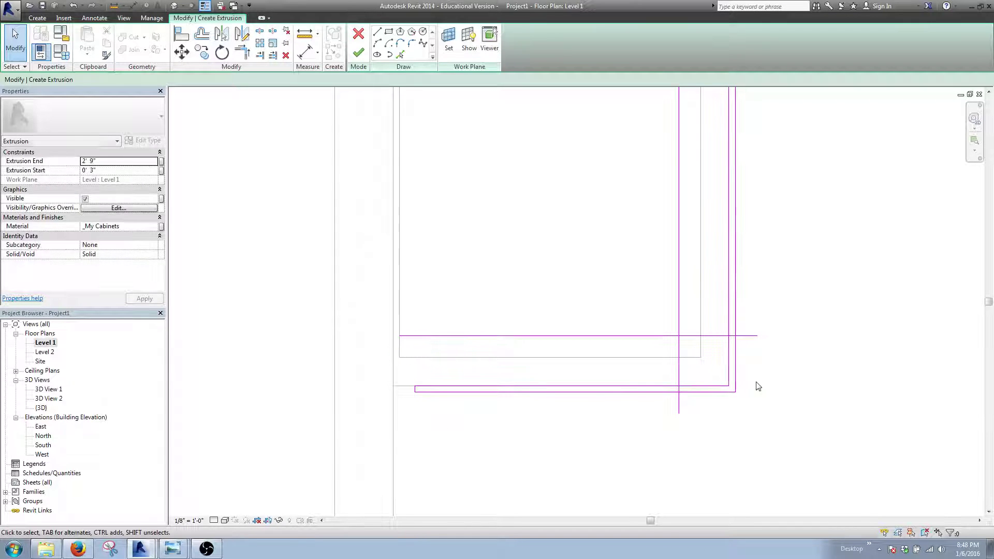
Step: Shorten the two lower door lines to the offset vertical line, and trim that line's overhang at the outermost lower line
{"action": "left_click", "coordinate": [728, 380]}
{"action": "mouse_move", "coordinate": [729, 386]}
{"action": "left_mouse_down"}
{"action": "mouse_move", "coordinate": [684, 386]}
{"action": "mouse_move", "coordinate": [693, 406]}
{"action": "mouse_move", "coordinate": [737, 392]}
{"action": "mouse_move", "coordinate": [678, 391]}
{"action": "left_mouse_up"}
{"action": "left_click", "coordinate": [710, 412]}
{"action": "left_click", "coordinate": [724, 387]}
{"action": "left_click", "coordinate": [701, 397]}
{"action": "left_click", "coordinate": [721, 392]}
{"action": "left_click", "coordinate": [680, 400]}
{"action": "left_click", "coordinate": [679, 410]}
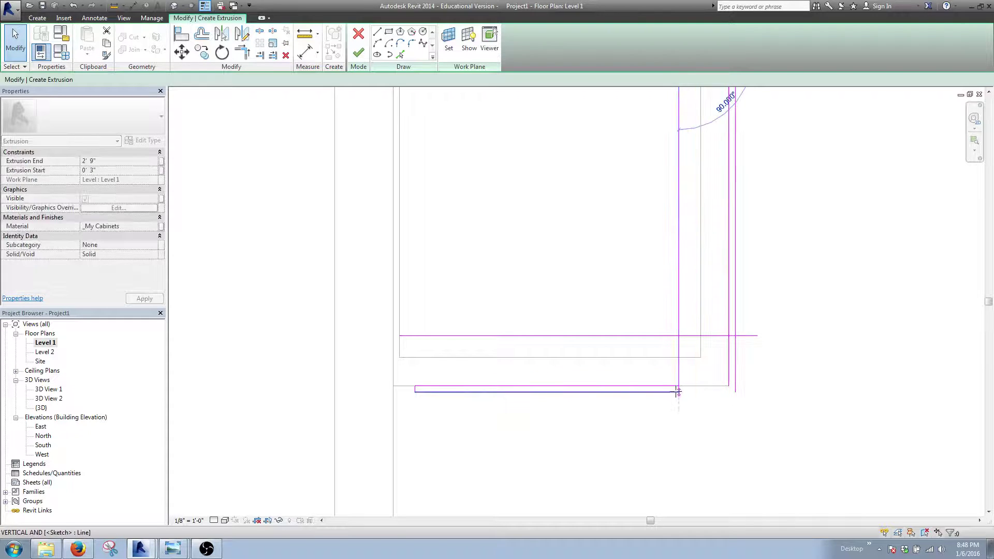
{"action": "left_click", "coordinate": [713, 355]}
{"action": "scroll", "coordinate": [712, 355], "scroll_direction": "down", "scroll_amount": 3}
{"action": "scroll", "coordinate": [712, 226], "scroll_direction": "up", "scroll_amount": 2}
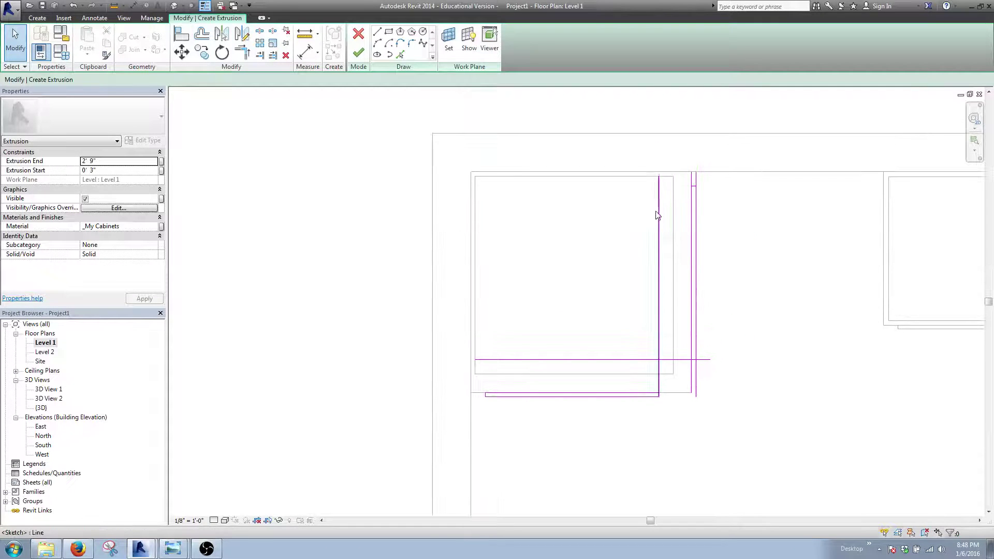
Step: Trim the vertical offset line down to the short closing line at the right end of the lower door outline
{"action": "left_click", "coordinate": [659, 207]}
{"action": "mouse_move", "coordinate": [659, 177]}
{"action": "left_mouse_down"}
{"action": "mouse_move", "coordinate": [715, 337]}
{"action": "mouse_move", "coordinate": [659, 392]}
{"action": "left_mouse_up"}
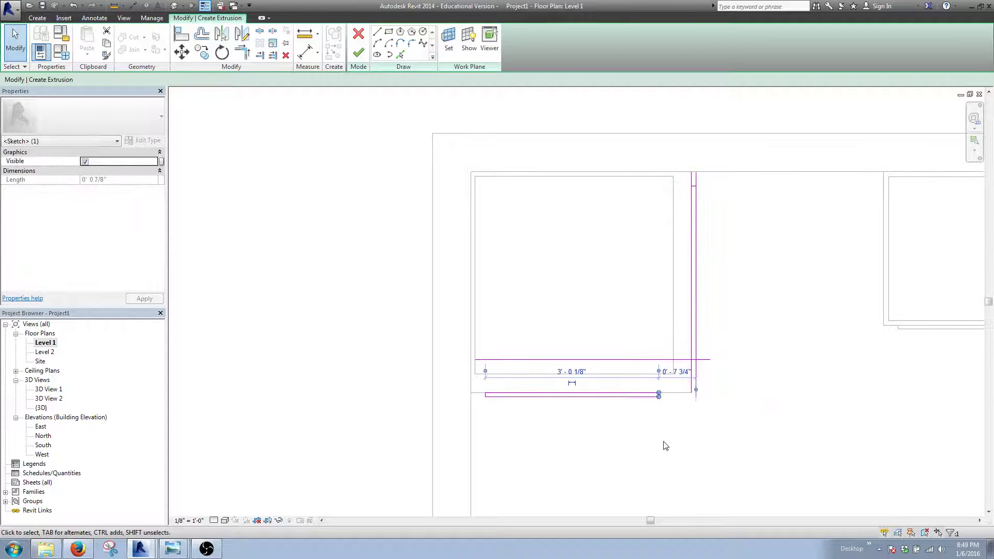
{"action": "left_click", "coordinate": [676, 424]}
Step: Shorten the lower ends of the two vertical lines of the right-hand door to the horizontal offset line
{"action": "scroll", "coordinate": [701, 366], "scroll_direction": "up", "scroll_amount": 2}
{"action": "left_click", "coordinate": [694, 358]}
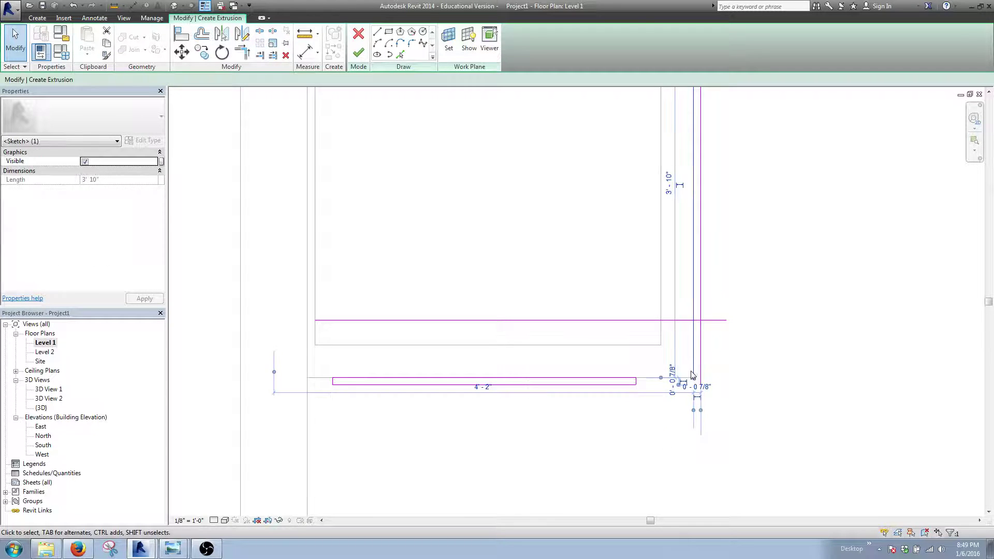
{"action": "left_click", "coordinate": [700, 347]}
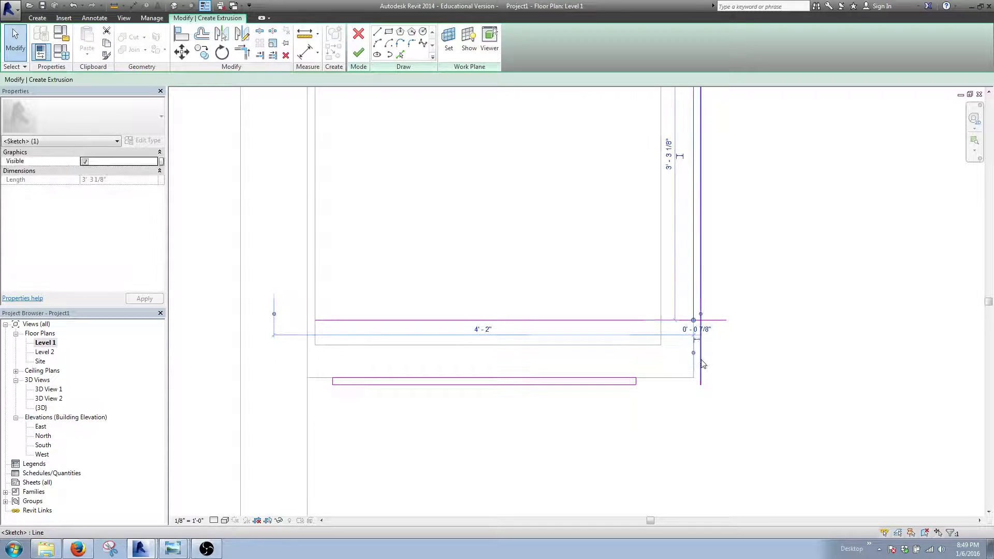
{"action": "mouse_move", "coordinate": [699, 388]}
{"action": "left_mouse_down"}
{"action": "mouse_move", "coordinate": [709, 320]}
{"action": "mouse_move", "coordinate": [701, 320]}
{"action": "left_mouse_up"}
{"action": "left_click", "coordinate": [701, 332]}
Step: Trim both ends of the horizontal offset line so it only closes the gap between the two vertical door lines
{"action": "left_click", "coordinate": [721, 320]}
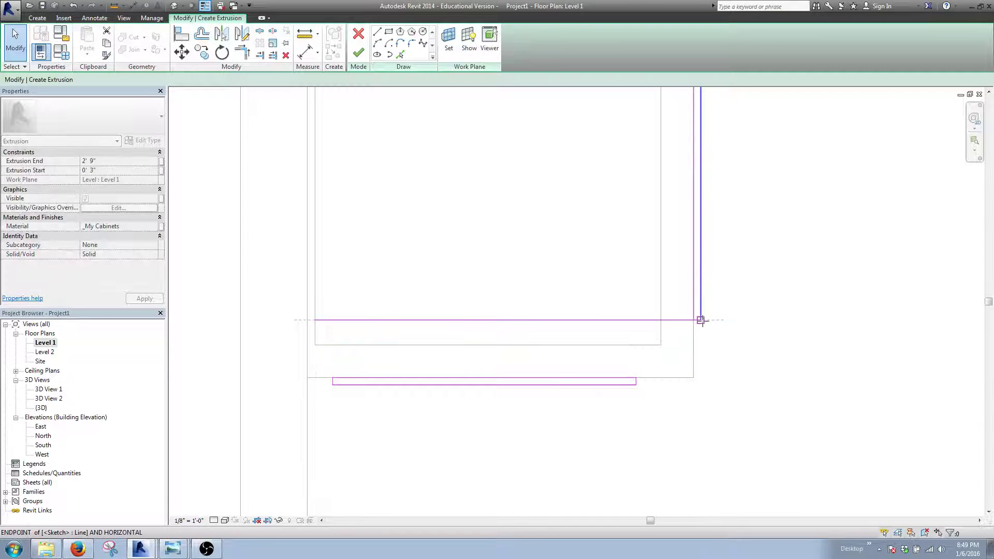
{"action": "left_click", "coordinate": [611, 321]}
{"action": "mouse_move", "coordinate": [311, 323]}
{"action": "left_mouse_down"}
{"action": "mouse_move", "coordinate": [466, 311]}
{"action": "mouse_move", "coordinate": [690, 320]}
{"action": "left_mouse_up"}
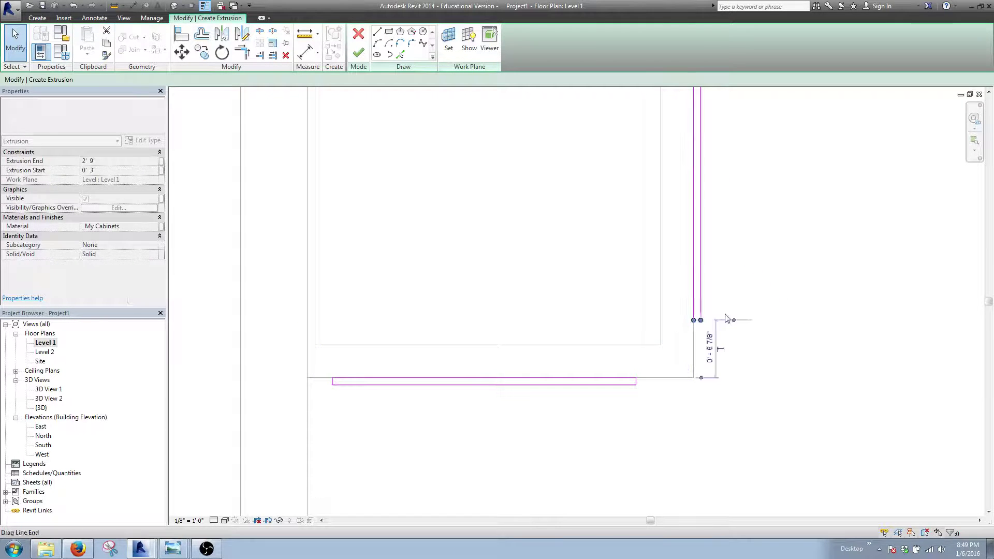
{"action": "left_click", "coordinate": [778, 219]}
Step: Shorten the upper ends of the right-hand door's two vertical lines to its upper closing line
{"action": "middle_click_drag", "start_coordinate": [778, 219], "coordinate": [672, 482]}
{"action": "left_click", "coordinate": [598, 275]}
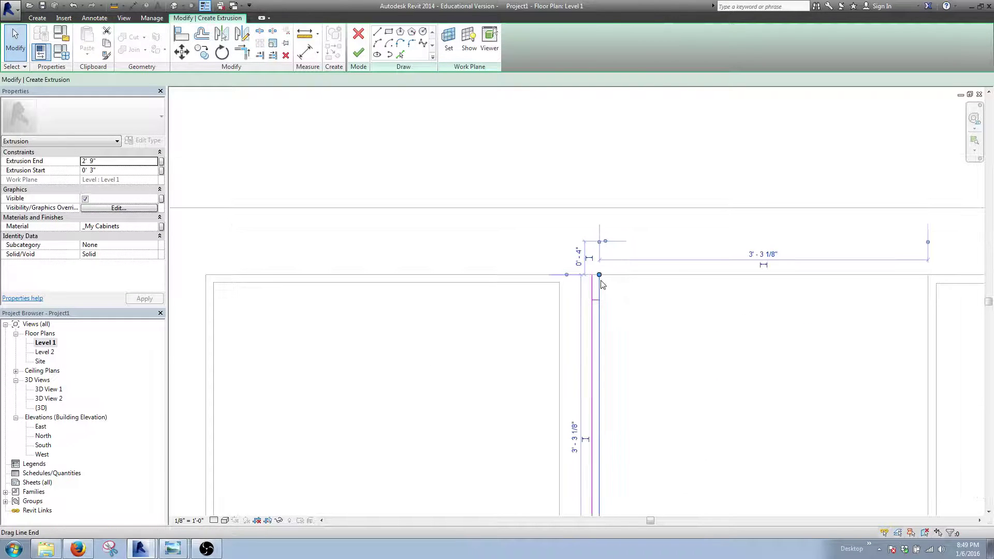
{"action": "left_click_drag", "start_coordinate": [598, 276], "coordinate": [596, 298]}
{"action": "left_click", "coordinate": [593, 296]}
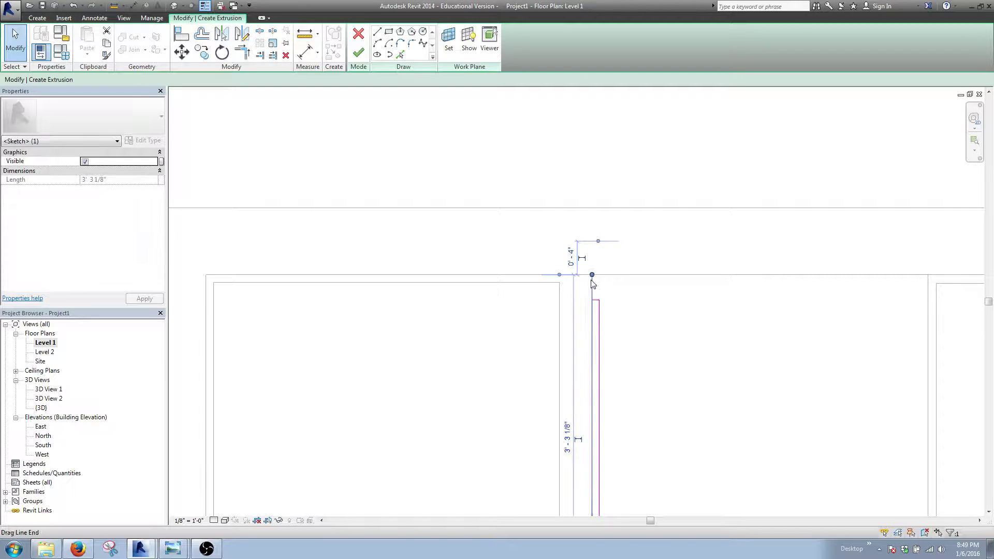
{"action": "key", "text": "Escape"}
{"action": "scroll", "coordinate": [656, 336], "scroll_direction": "down", "scroll_amount": 2}
{"action": "scroll", "coordinate": [656, 335], "scroll_direction": "down", "scroll_amount": 1}
{"action": "middle_click_drag", "start_coordinate": [655, 336], "coordinate": [619, 326]}
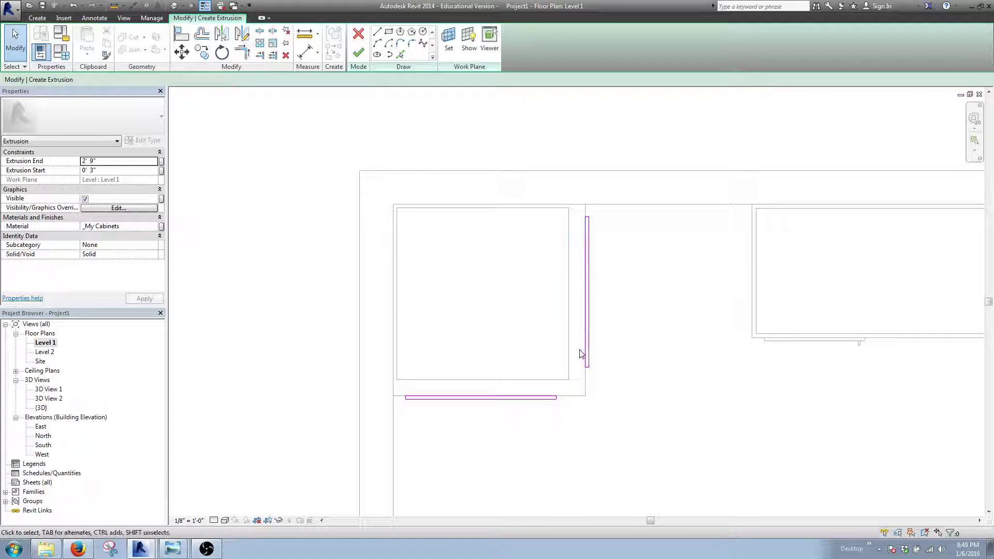
Step: Set the door extrusion's start to 0' 4" and its end to 2' 7"
{"action": "left_click", "coordinate": [107, 169]}
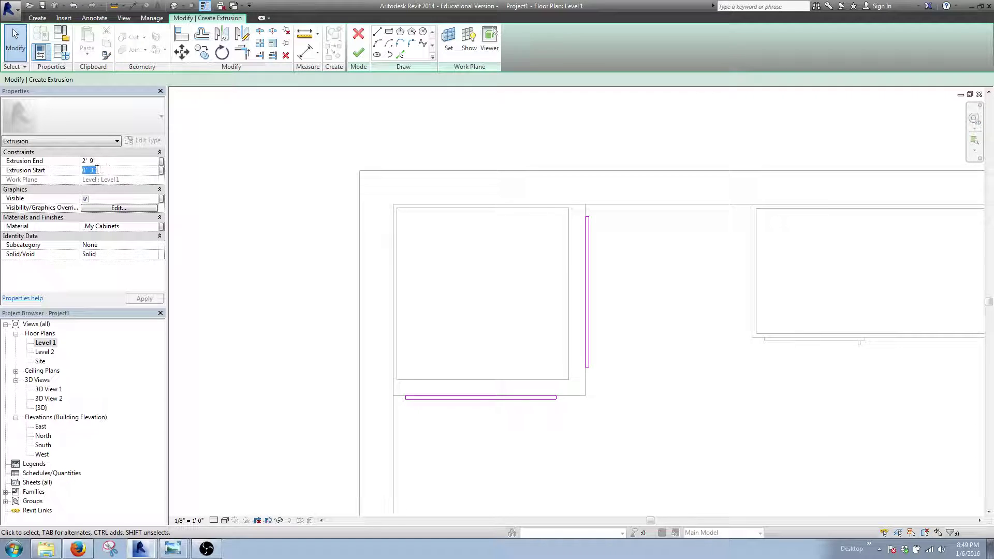
{"action": "type", "text": "0' 3\""}
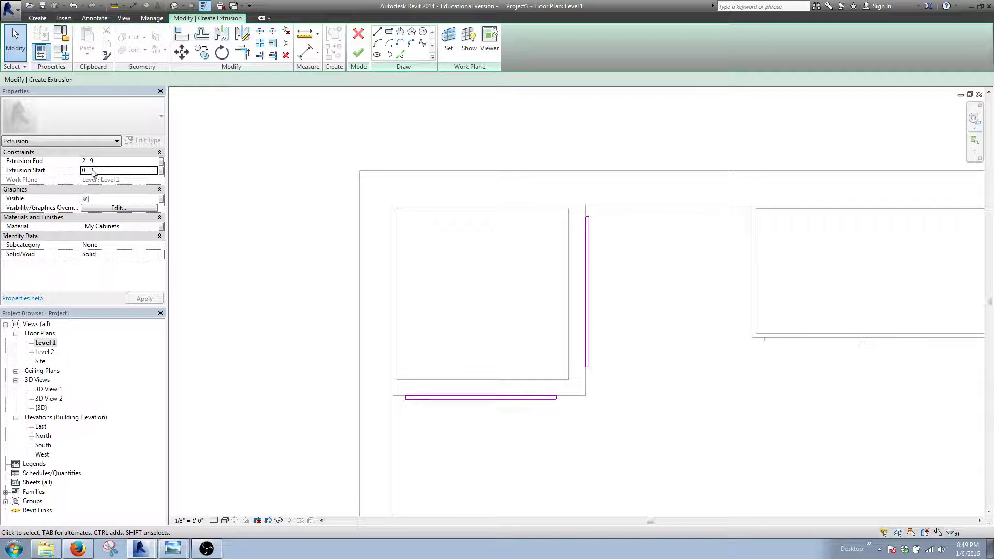
{"action": "key", "text": "Return"}
{"action": "left_click", "coordinate": [92, 171]}
{"action": "left_click", "coordinate": [95, 161]}
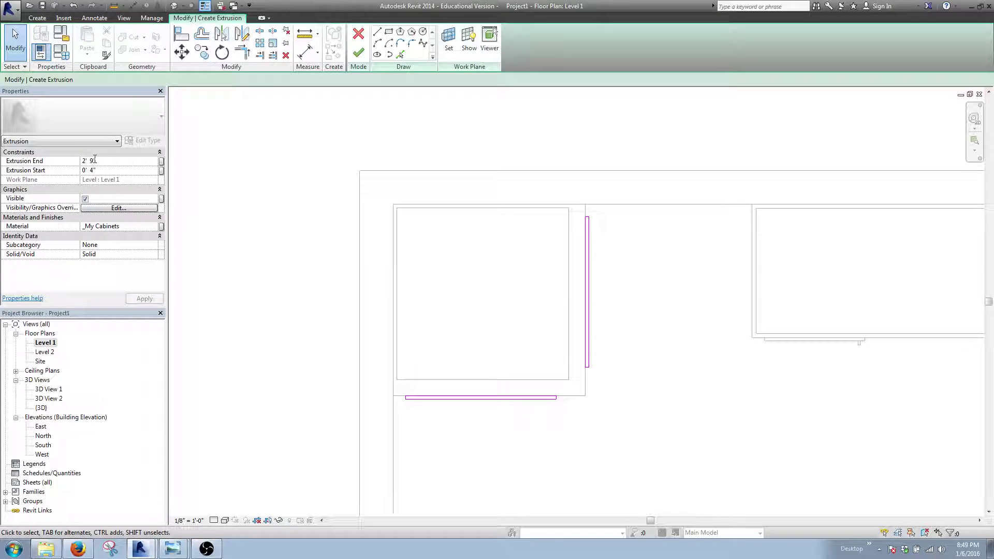
{"action": "key", "text": "BackSpace"}
{"action": "type", "text": "7"}
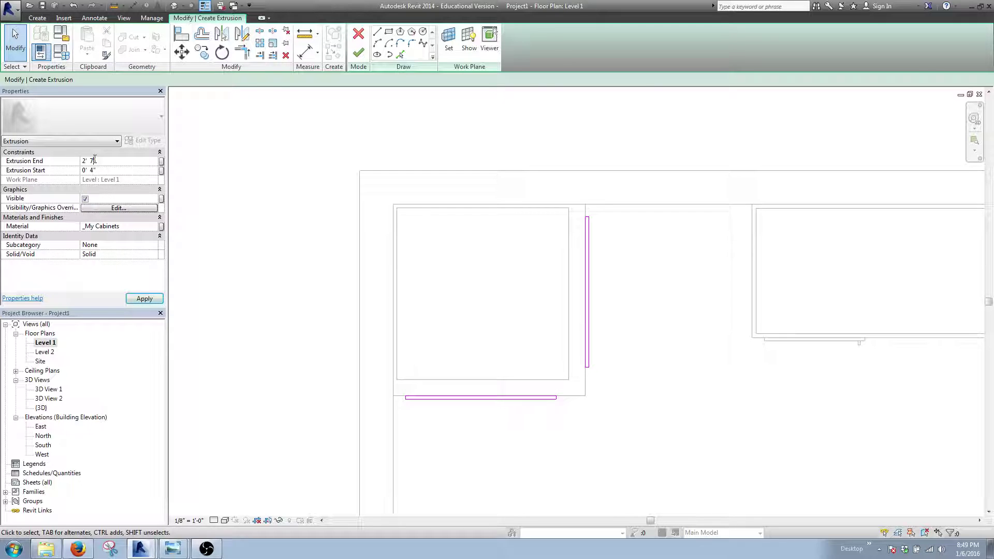
{"action": "key", "text": "Return"}
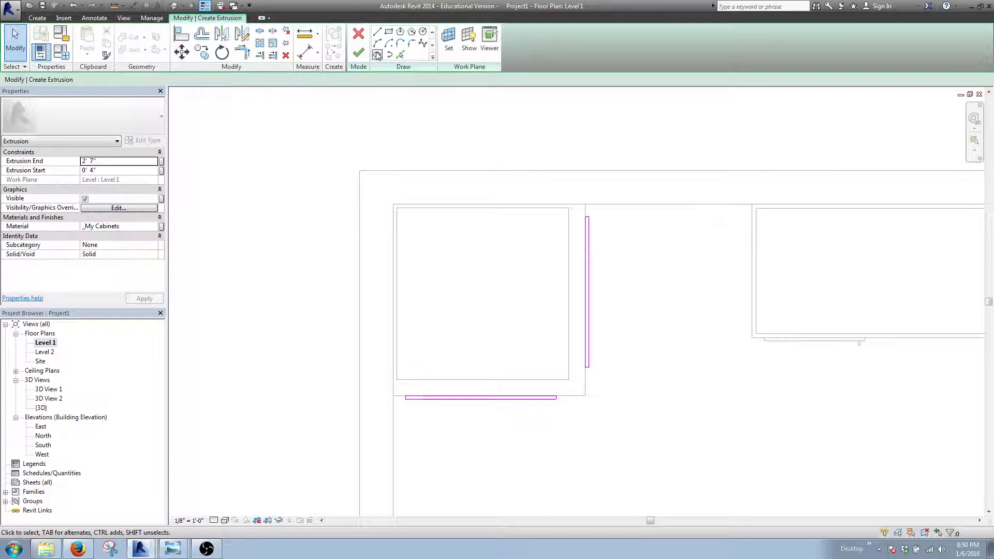
Step: Finish the door extrusion and check both door panels on the corner cabinet in the 3D view
{"action": "left_click", "coordinate": [359, 52]}
{"action": "left_click", "coordinate": [339, 336]}
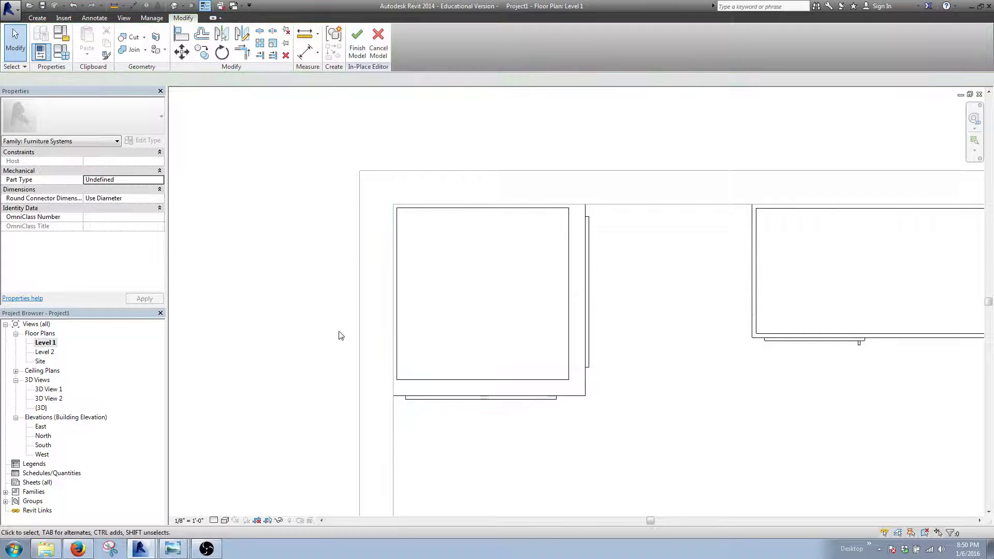
{"action": "left_click", "coordinate": [174, 6]}
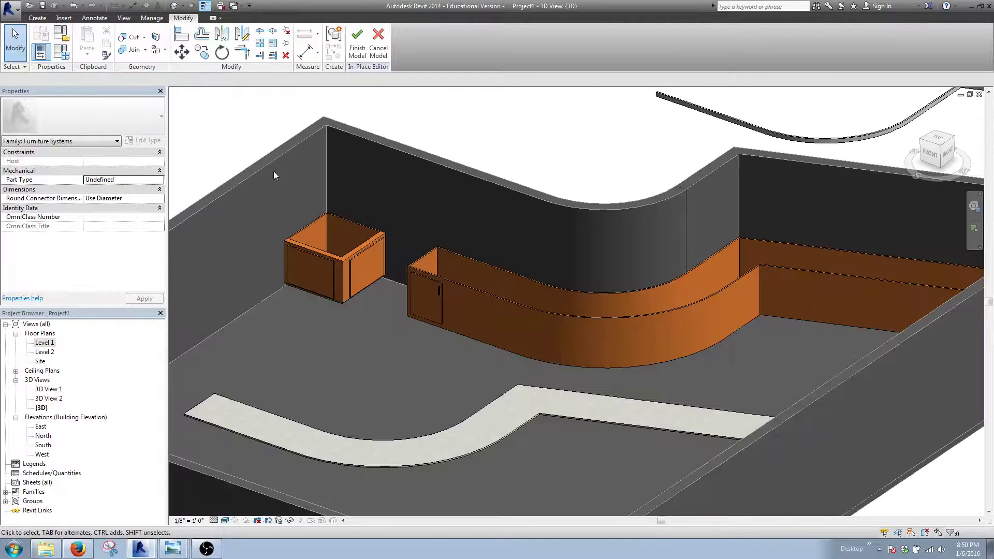
{"action": "scroll", "coordinate": [341, 278], "scroll_direction": "up", "scroll_amount": 6}
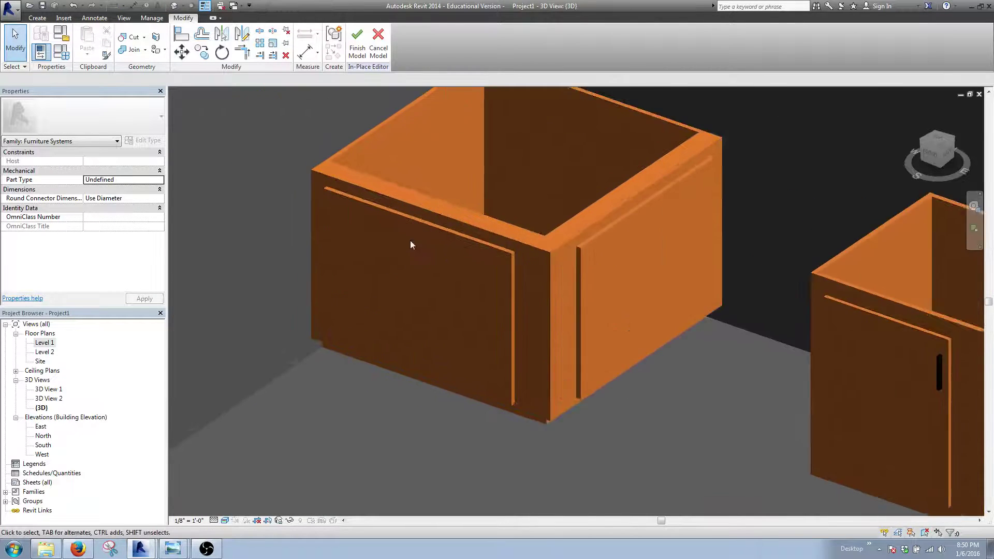
{"action": "scroll", "coordinate": [410, 241], "scroll_direction": "up", "scroll_amount": 2}
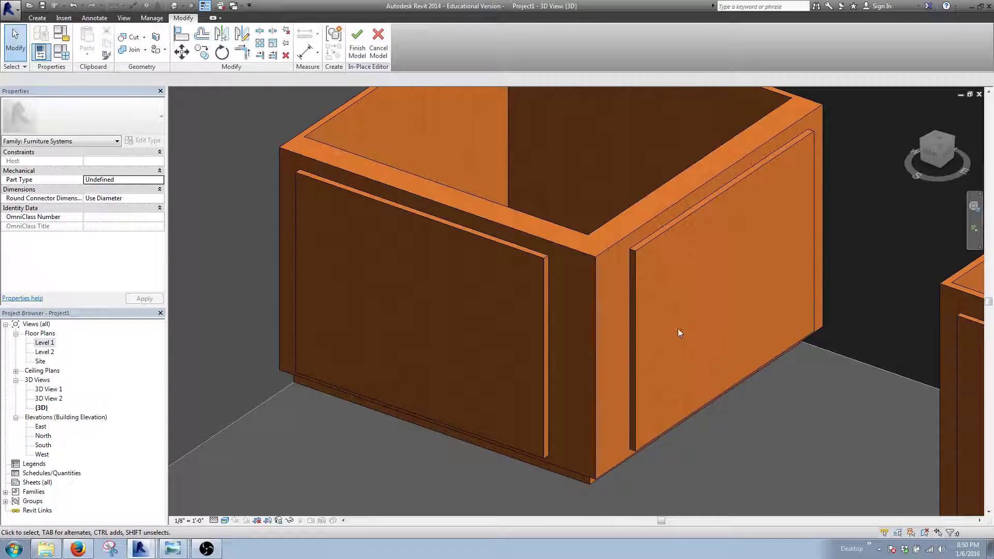
{"action": "scroll", "coordinate": [673, 313], "scroll_direction": "down", "scroll_amount": 3}
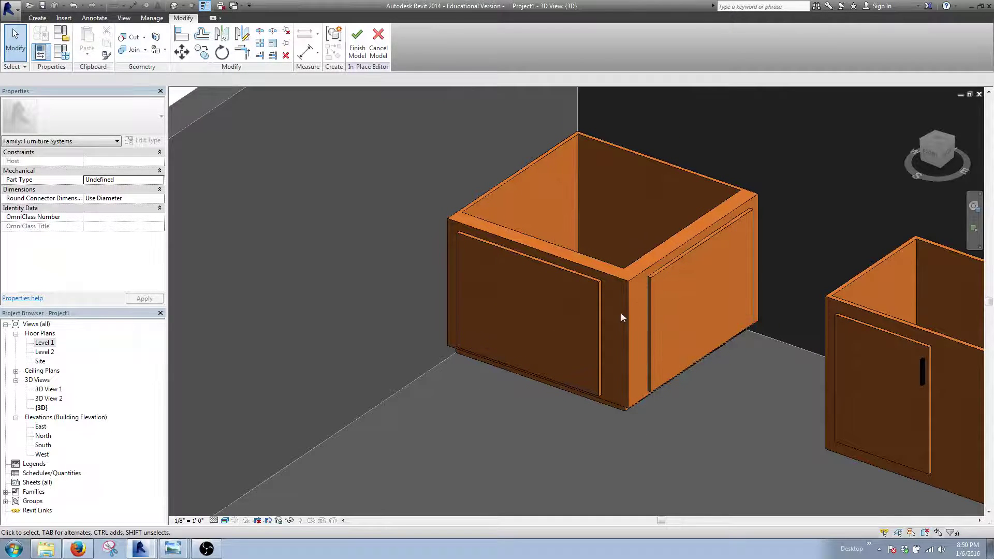
Step: In the Level 1 floor plan, start a new extrusion and sketch a rectangle about 7" square against the lower door's right end
{"action": "double_click", "coordinate": [46, 343]}
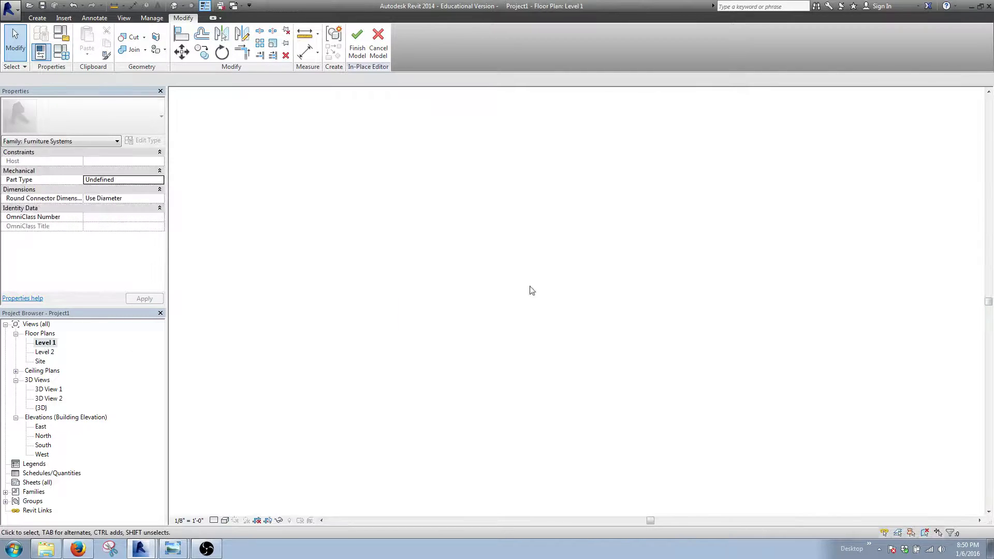
{"action": "scroll", "coordinate": [562, 430], "scroll_direction": "up", "scroll_amount": 2}
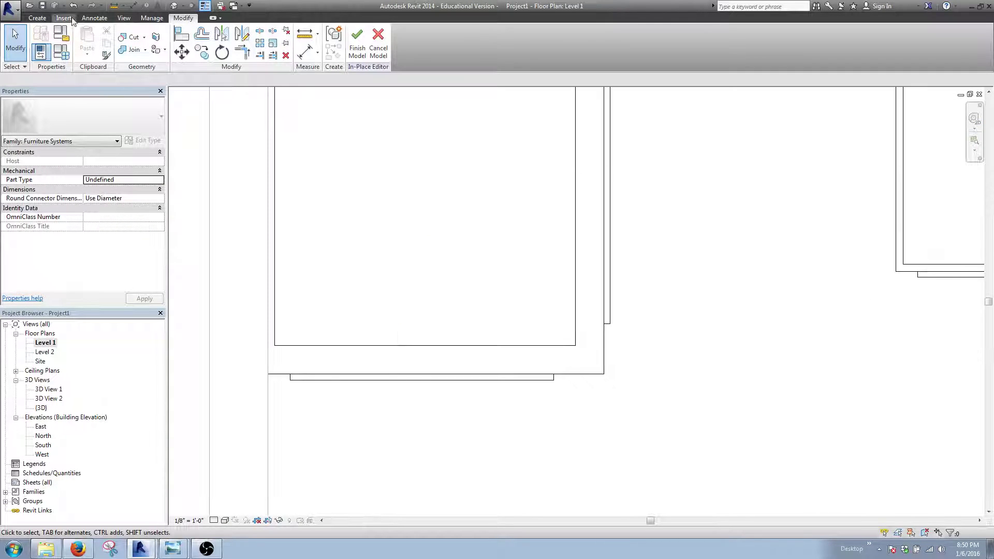
{"action": "scroll", "coordinate": [511, 394], "scroll_direction": "down", "scroll_amount": 4}
{"action": "middle_click_drag", "start_coordinate": [512, 394], "coordinate": [466, 304]}
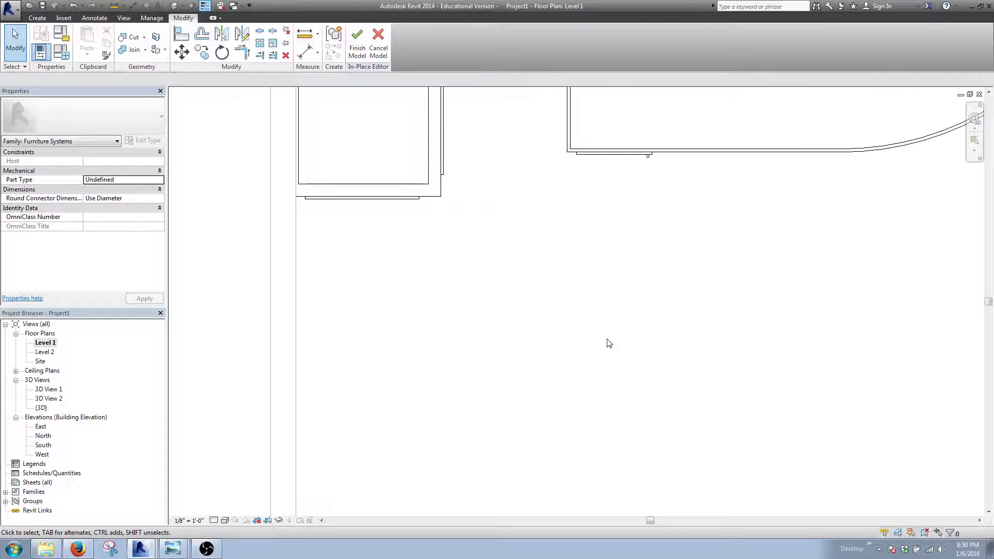
{"action": "scroll", "coordinate": [608, 341], "scroll_direction": "down", "scroll_amount": 3}
{"action": "middle_click_drag", "start_coordinate": [574, 357], "coordinate": [568, 316]}
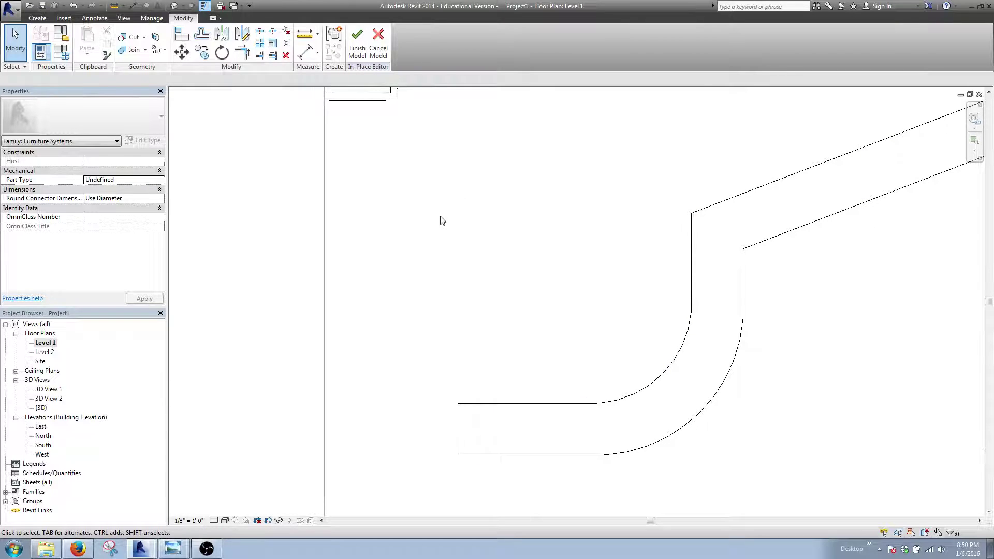
{"action": "middle_click_drag", "start_coordinate": [442, 219], "coordinate": [489, 437]}
{"action": "scroll", "coordinate": [473, 411], "scroll_direction": "up", "scroll_amount": 3}
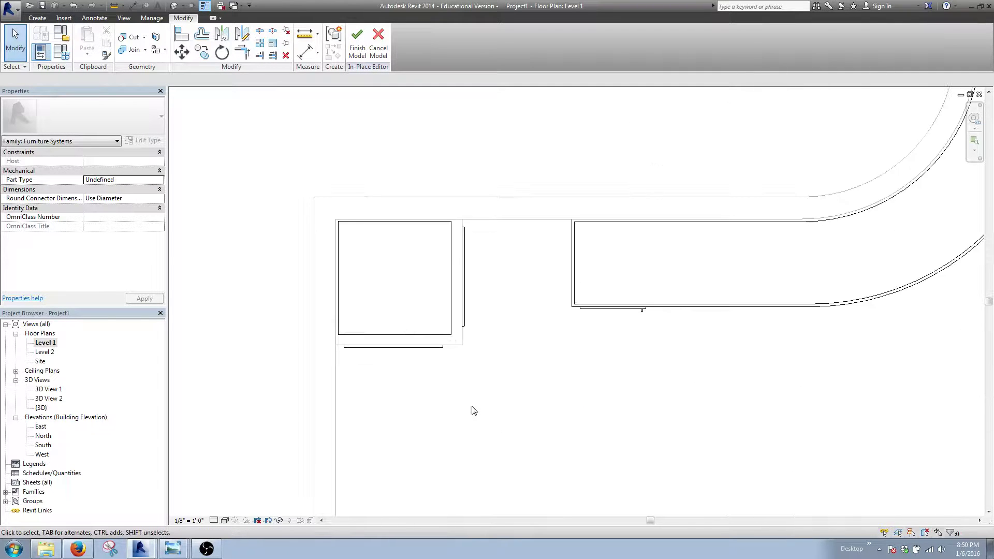
{"action": "left_click", "coordinate": [43, 19]}
{"action": "left_click", "coordinate": [88, 39]}
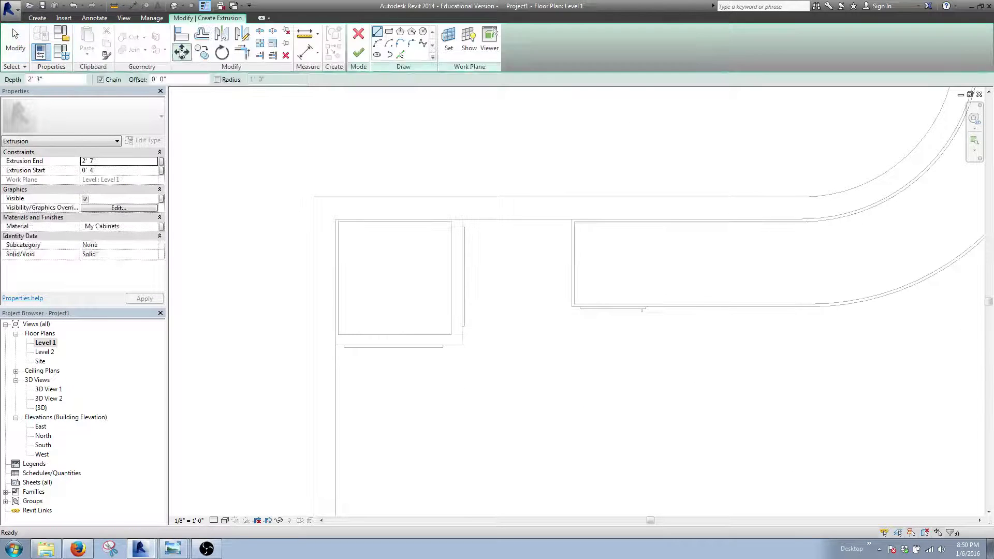
{"action": "left_click", "coordinate": [389, 31]}
{"action": "scroll", "coordinate": [430, 310], "scroll_direction": "up", "scroll_amount": 3}
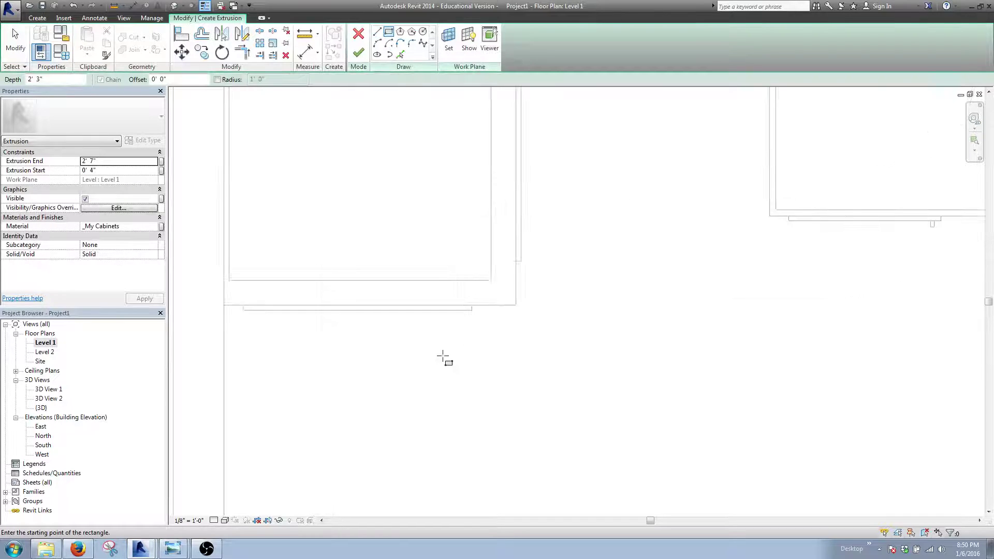
{"action": "left_click", "coordinate": [476, 304]}
{"action": "left_click", "coordinate": [425, 355]}
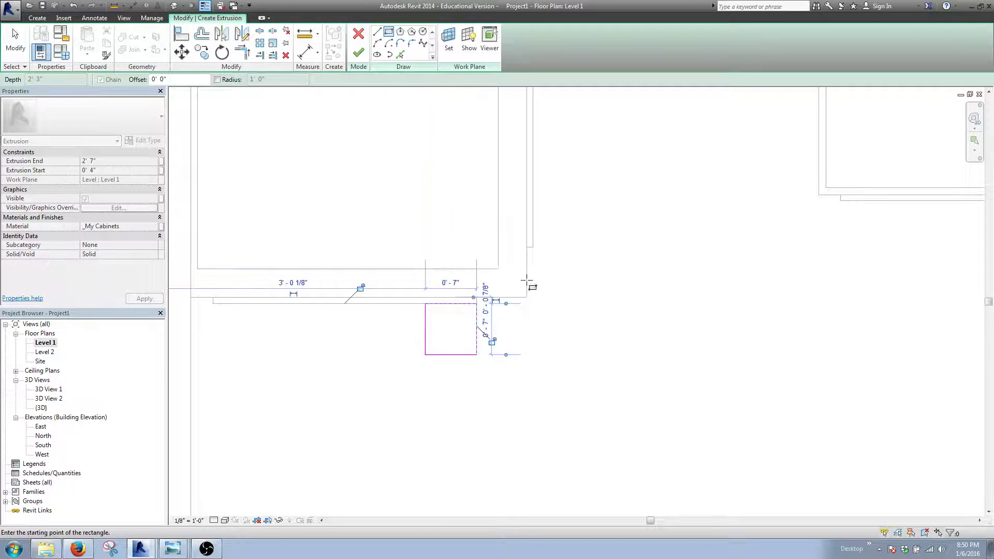
Step: Sketch a second rectangle about 9 1/2" by 8 1/2" outward from the lower end of the right-hand door
{"action": "left_click", "coordinate": [533, 247]}
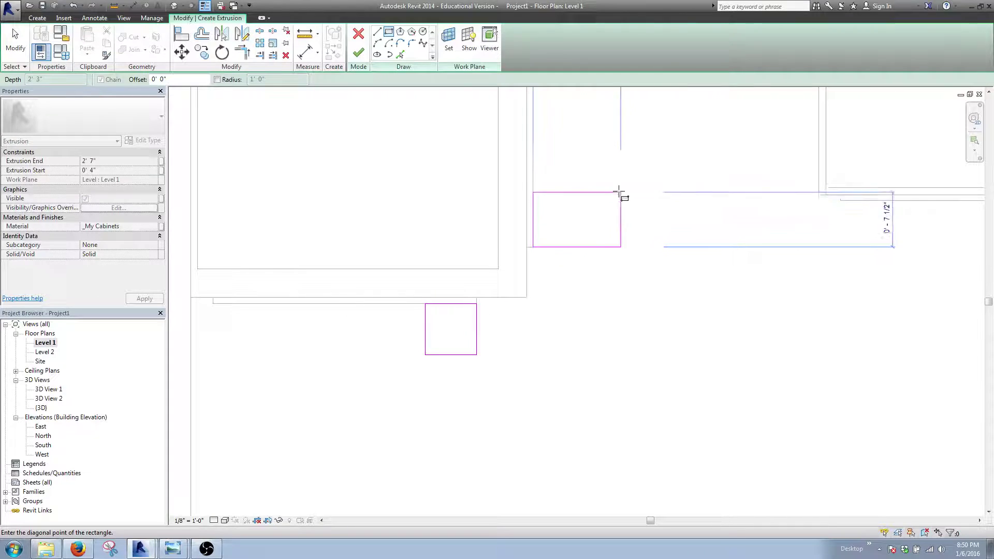
{"action": "left_click", "coordinate": [602, 184]}
{"action": "key", "text": "Escape"}
{"action": "key", "text": "Escape"}
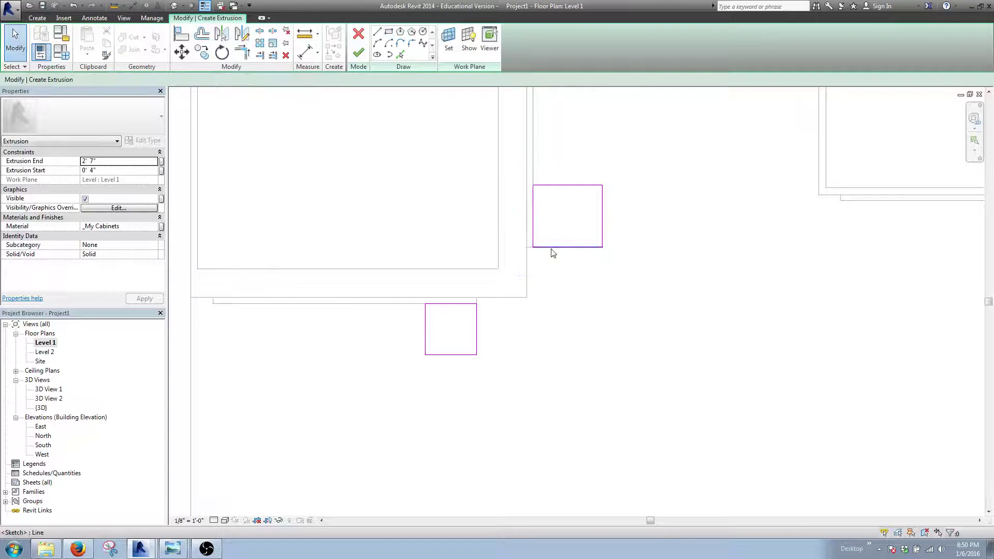
Step: Move the upper edge of the right-hand door's rectangle to 0' 6" from its lower edge
{"action": "left_click", "coordinate": [552, 247]}
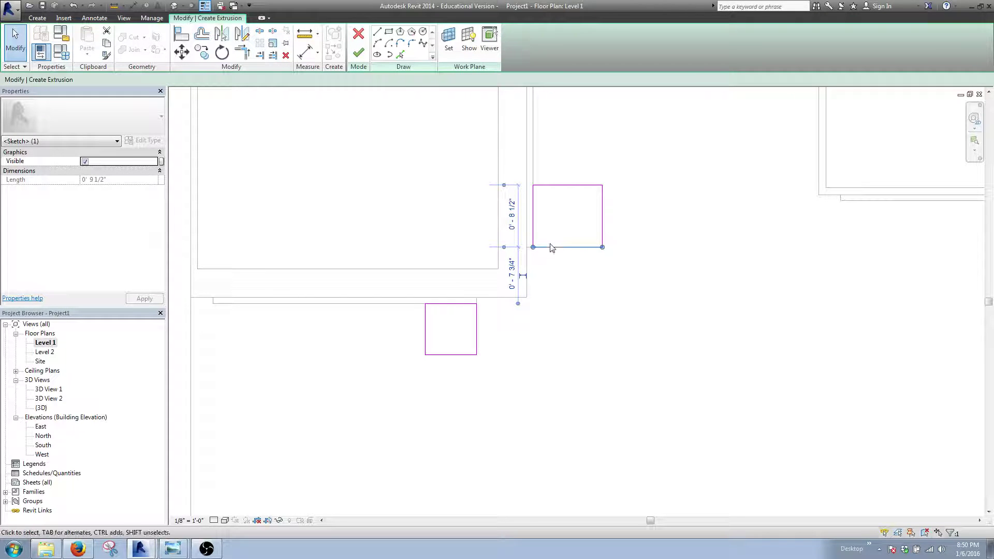
{"action": "left_click", "coordinate": [538, 185]}
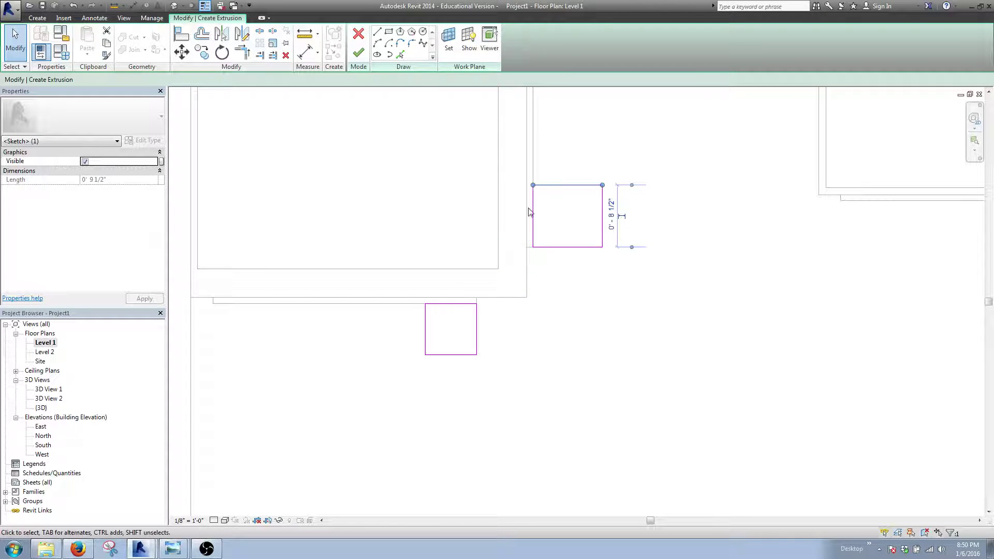
{"action": "left_click", "coordinate": [612, 213]}
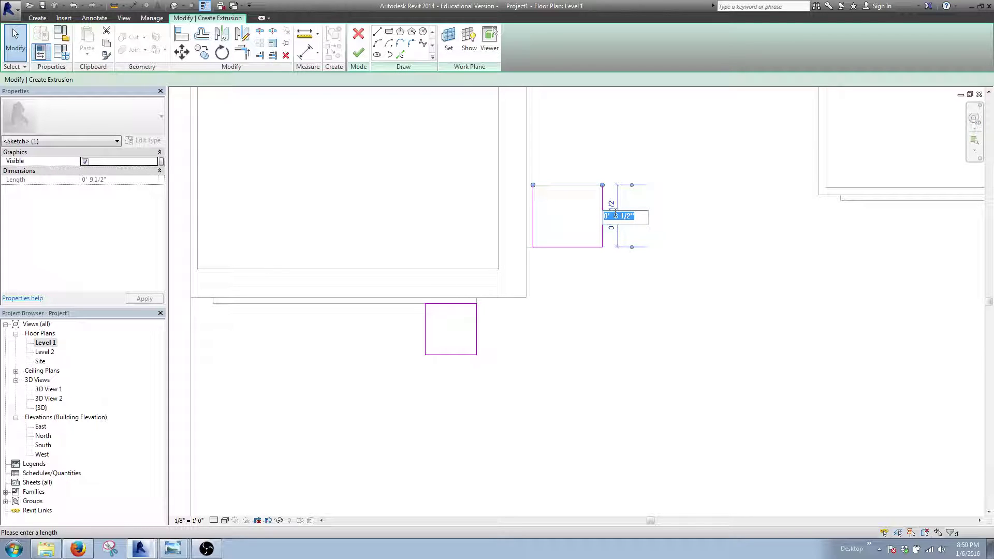
{"action": "type", "text": "1"}
{"action": "key", "text": "Return"}
{"action": "left_click", "coordinate": [617, 261]}
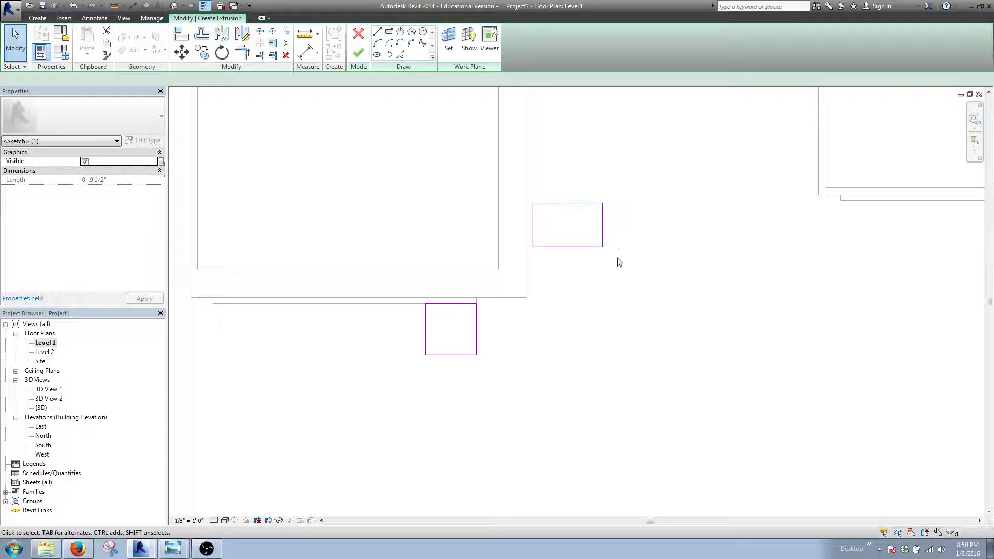
Step: Move the lower edge of the right-hand door's rectangle to 3" from its upper edge
{"action": "left_click", "coordinate": [580, 248]}
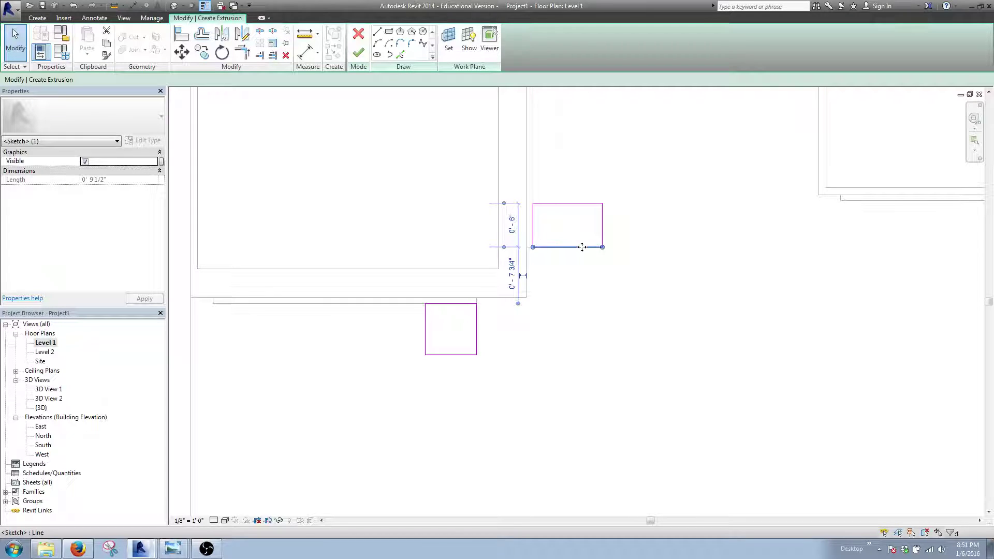
{"action": "left_click", "coordinate": [513, 227]}
{"action": "type", "text": "3\""}
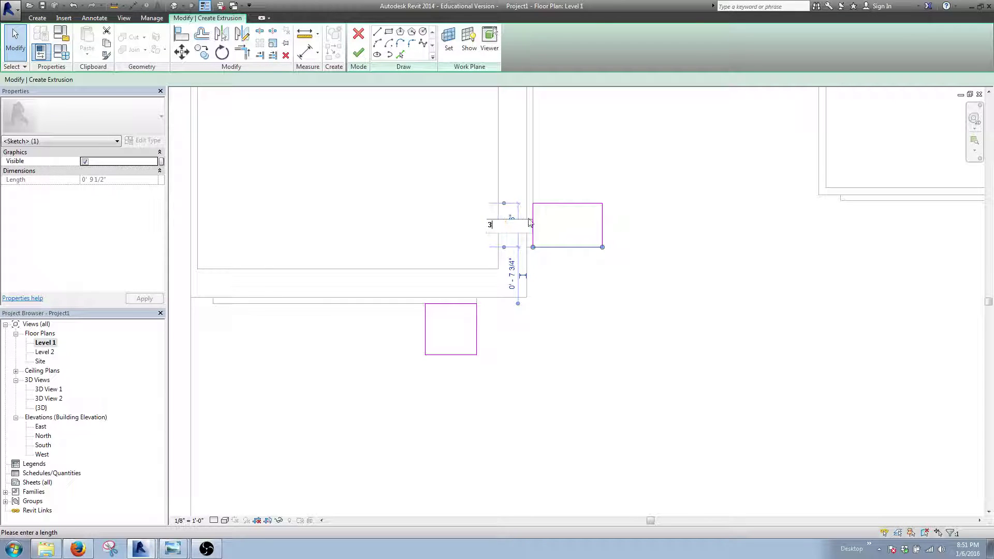
{"action": "key", "text": "Return"}
{"action": "left_click", "coordinate": [487, 344]}
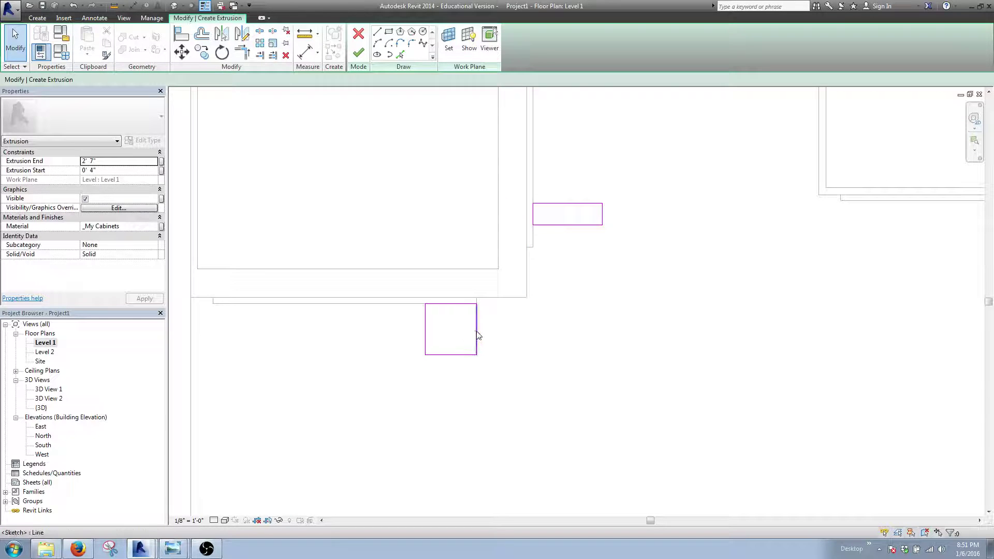
Step: Move the right edge of the lower door's handle rectangle to 4" from its left edge
{"action": "left_click", "coordinate": [476, 336]}
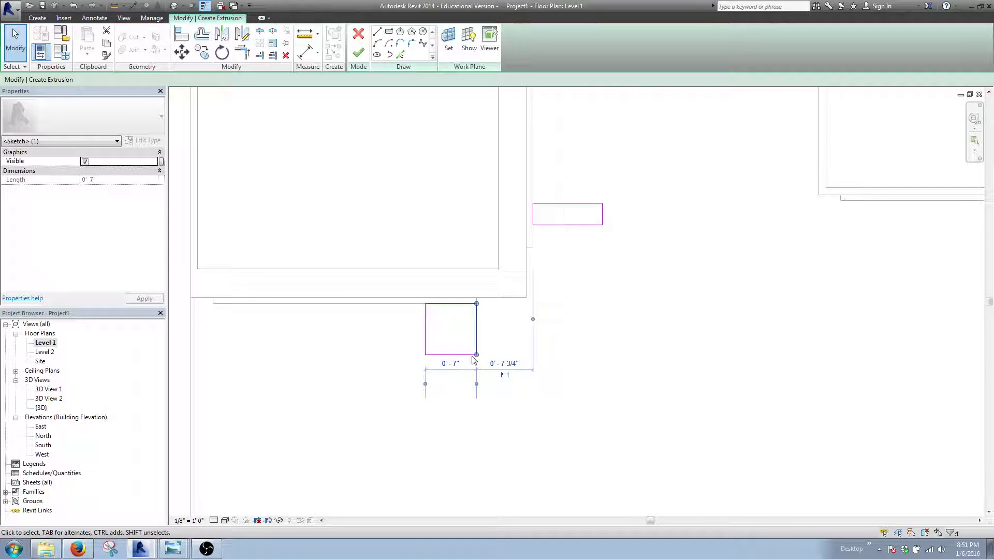
{"action": "left_click", "coordinate": [449, 363]}
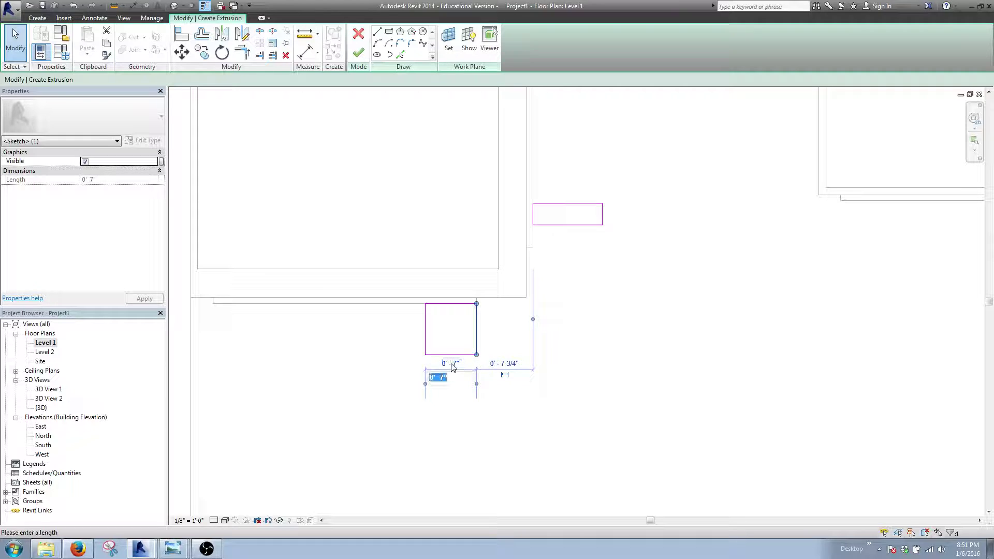
{"action": "type", "text": "4\""}
{"action": "key", "text": "Return"}
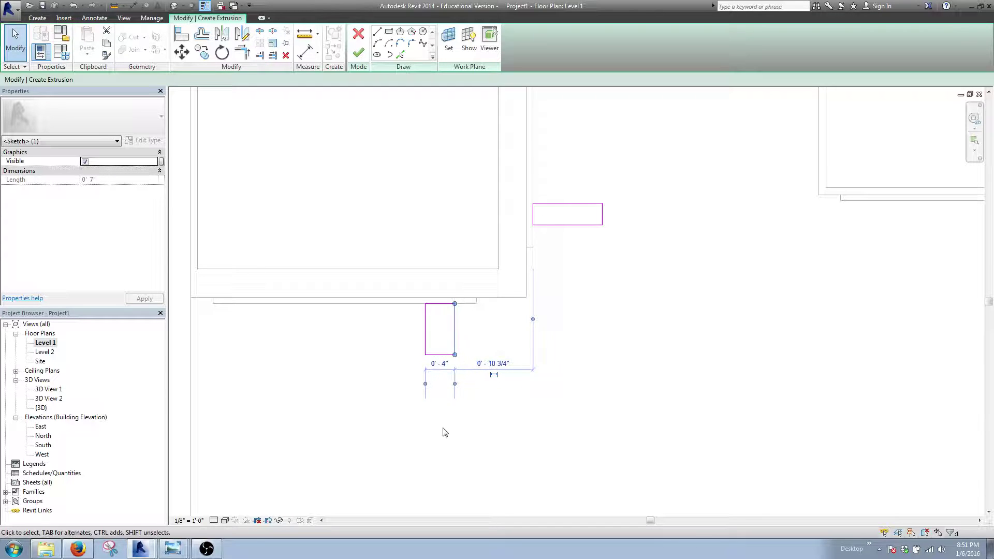
{"action": "key", "text": "Escape"}
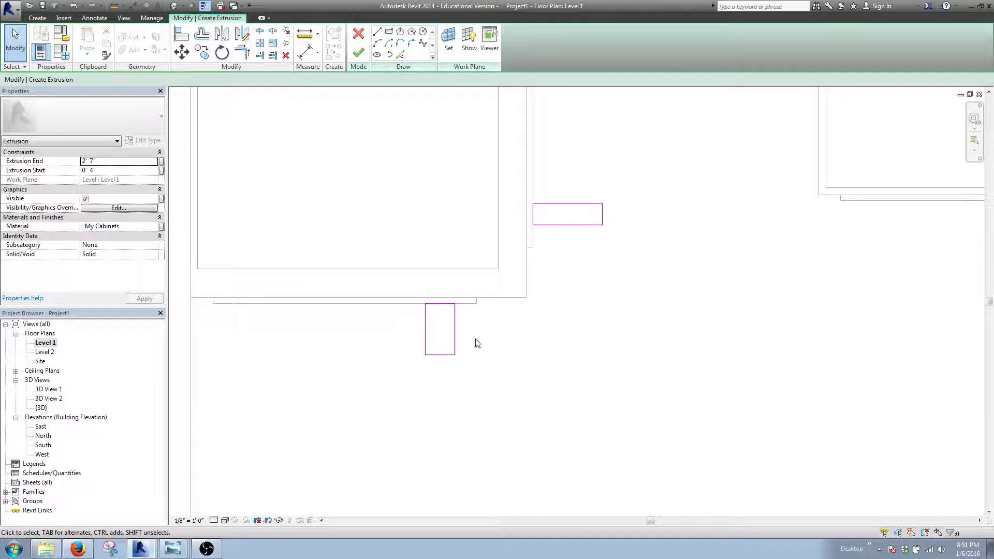
Step: Narrow the right-hand door's handle rectangle to 1/2" by moving its upper edge toward the lower one
{"action": "left_click", "coordinate": [590, 224]}
{"action": "left_click", "coordinate": [569, 204]}
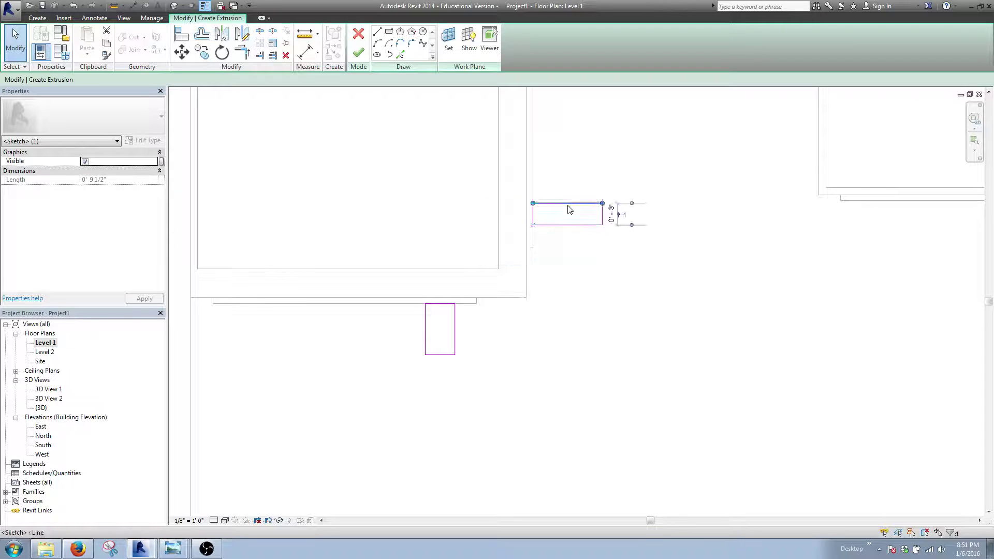
{"action": "left_click", "coordinate": [612, 213]}
{"action": "type", "text": ".5"}
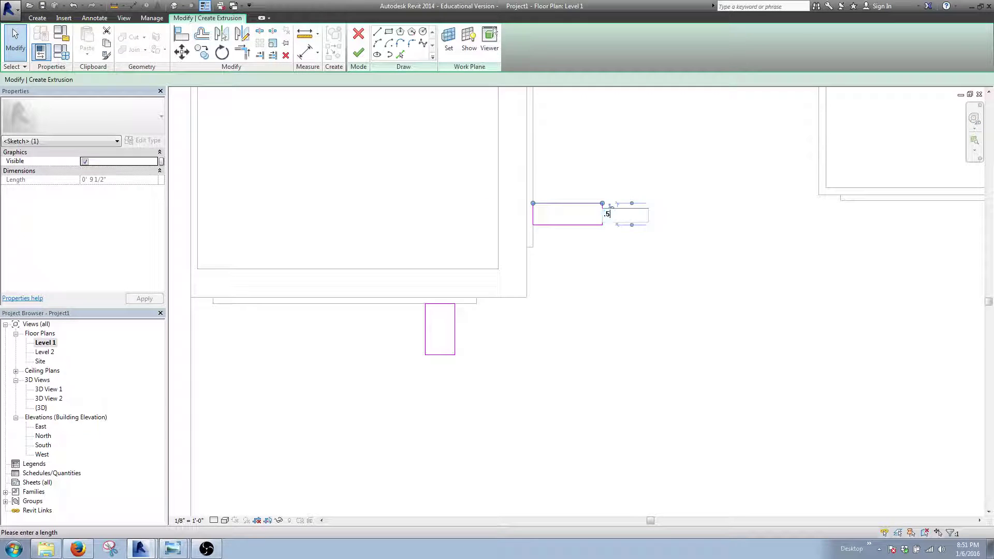
{"action": "key", "text": "Return"}
{"action": "left_click", "coordinate": [593, 279]}
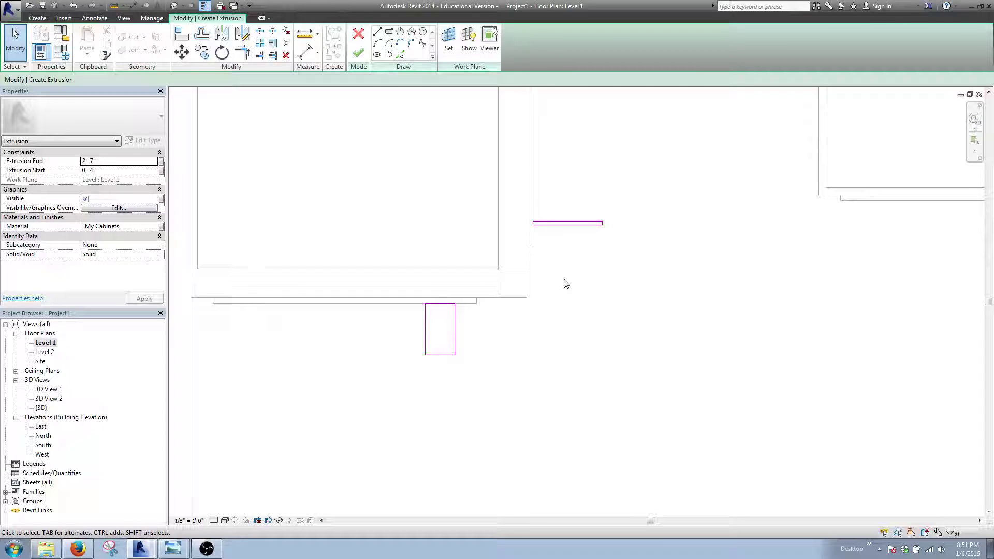
Step: Narrow the lower door's handle rectangle to 1/2" by moving its left edge toward the right one
{"action": "left_click", "coordinate": [426, 337]}
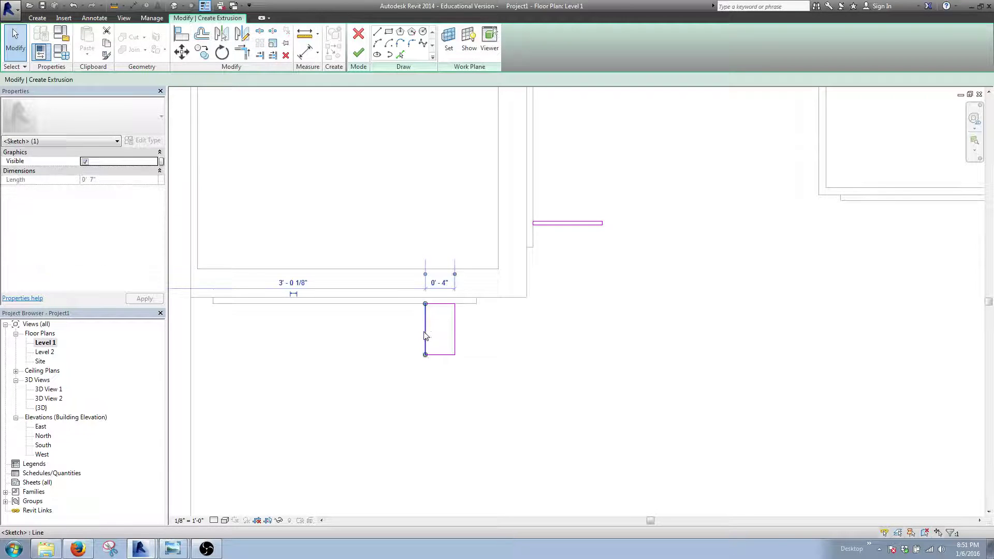
{"action": "left_click", "coordinate": [439, 282]}
{"action": "type", "text": ".5"}
{"action": "key", "text": "Return"}
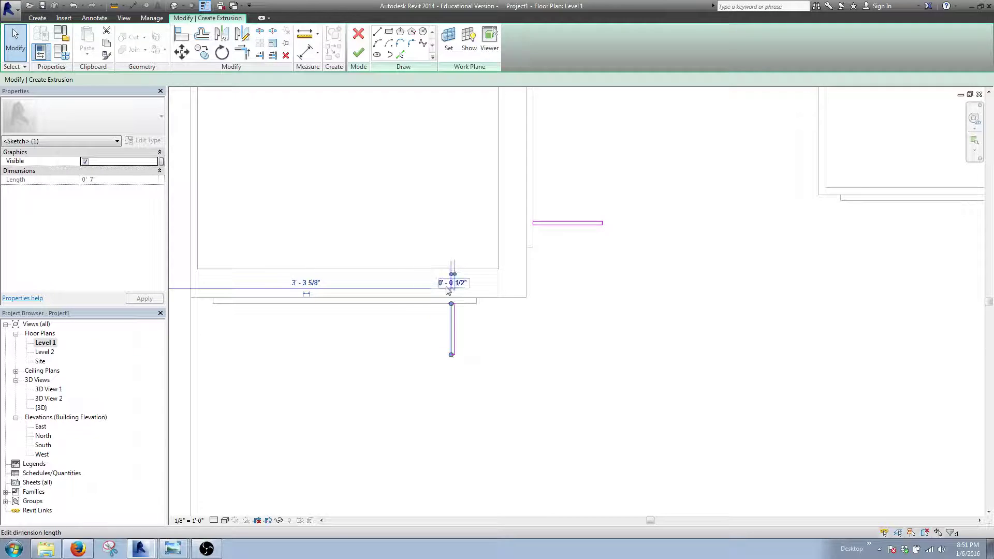
{"action": "key", "text": "Escape"}
Step: Set the right-hand door's handle rectangle to project 0' 1" from the door face
{"action": "scroll", "coordinate": [466, 362], "scroll_direction": "up", "scroll_amount": 2}
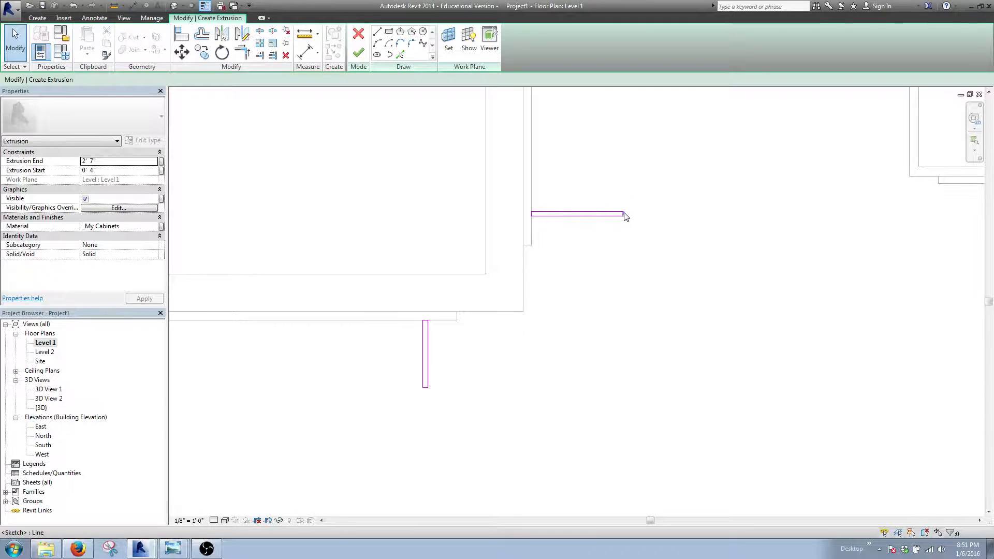
{"action": "left_click", "coordinate": [621, 214]}
{"action": "left_click", "coordinate": [585, 228]}
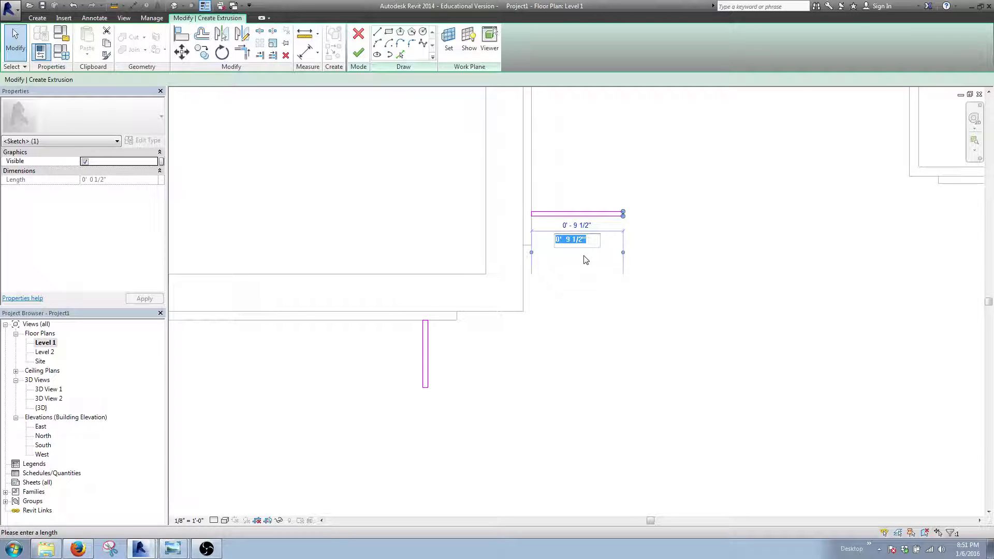
{"action": "type", "text": "0 1"}
{"action": "key", "text": "Return"}
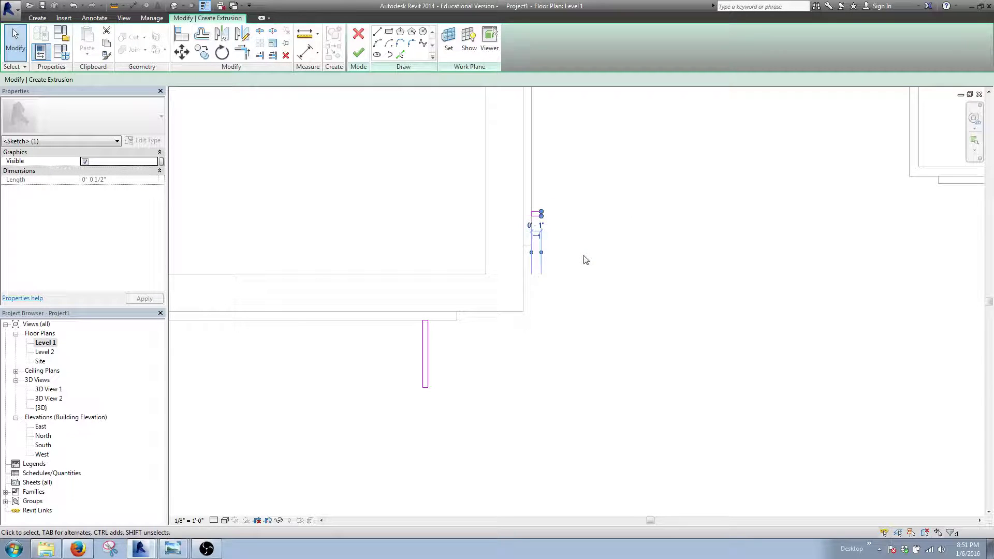
{"action": "left_click", "coordinate": [541, 375]}
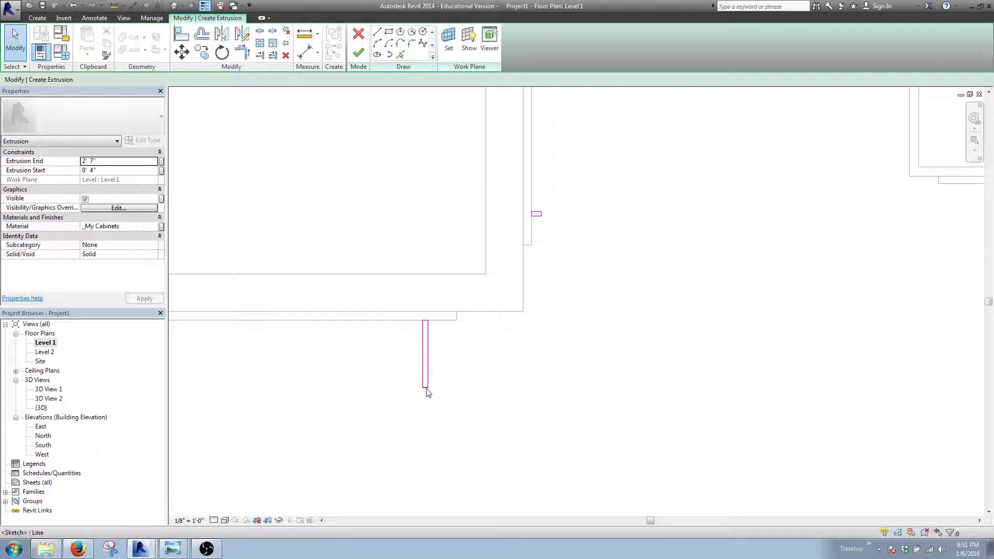
Step: Set the lower door's handle rectangle to project 0' 1" from the door face
{"action": "left_click", "coordinate": [425, 387]}
{"action": "left_click", "coordinate": [428, 393]}
{"action": "left_click", "coordinate": [427, 387]}
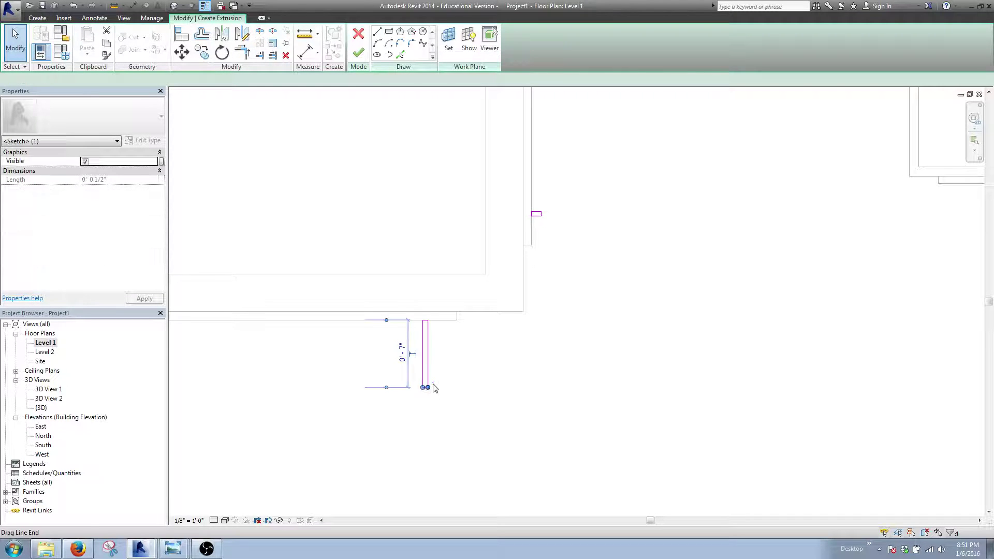
{"action": "left_click", "coordinate": [402, 354]}
{"action": "type", "text": "0 1"}
{"action": "key", "text": "Return"}
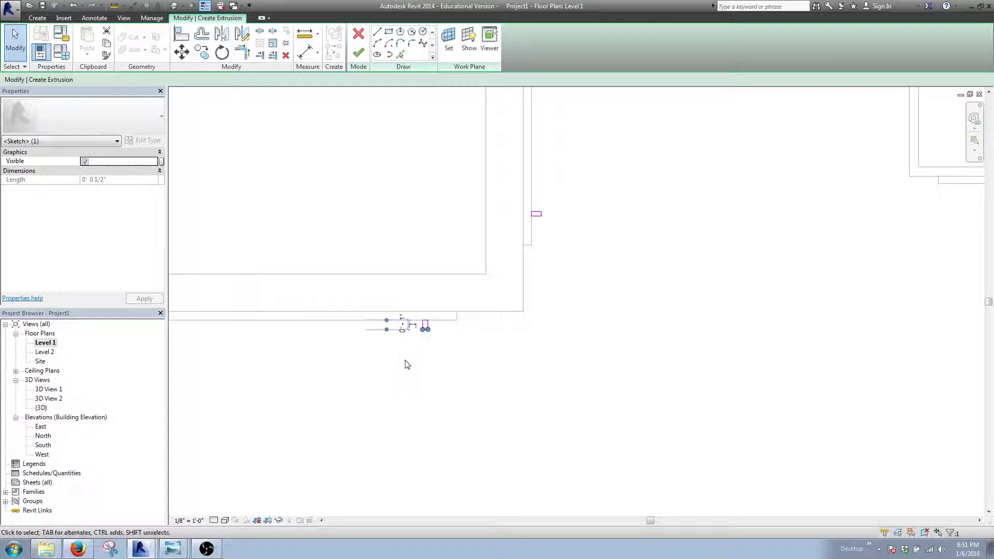
{"action": "left_click", "coordinate": [416, 362]}
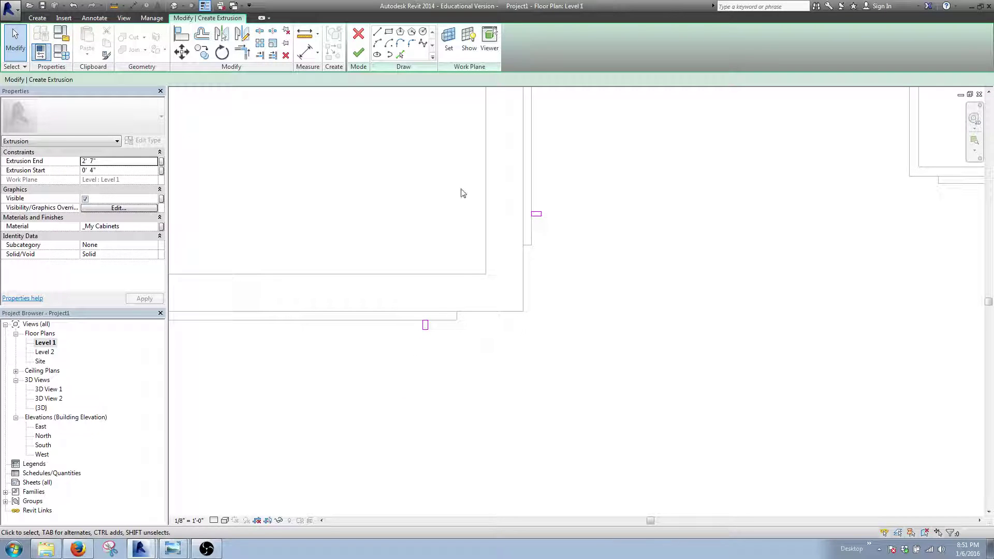
Step: Set the handle extrusion's end to 2' 4" and its start to 2' 0"
{"action": "left_click", "coordinate": [105, 170]}
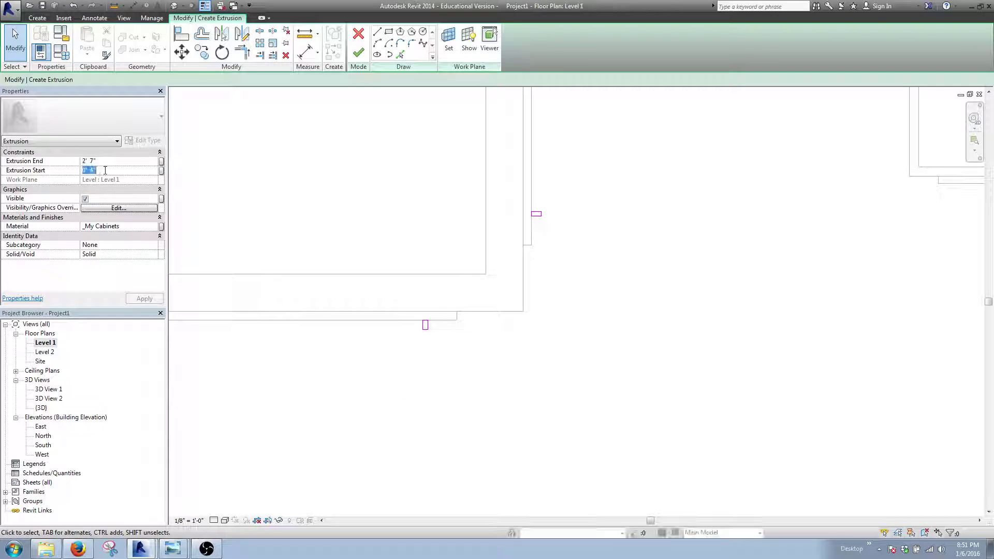
{"action": "left_click", "coordinate": [106, 161]}
{"action": "left_click", "coordinate": [95, 160]}
{"action": "key", "text": "BackSpace"}
{"action": "key", "text": "BackSpace"}
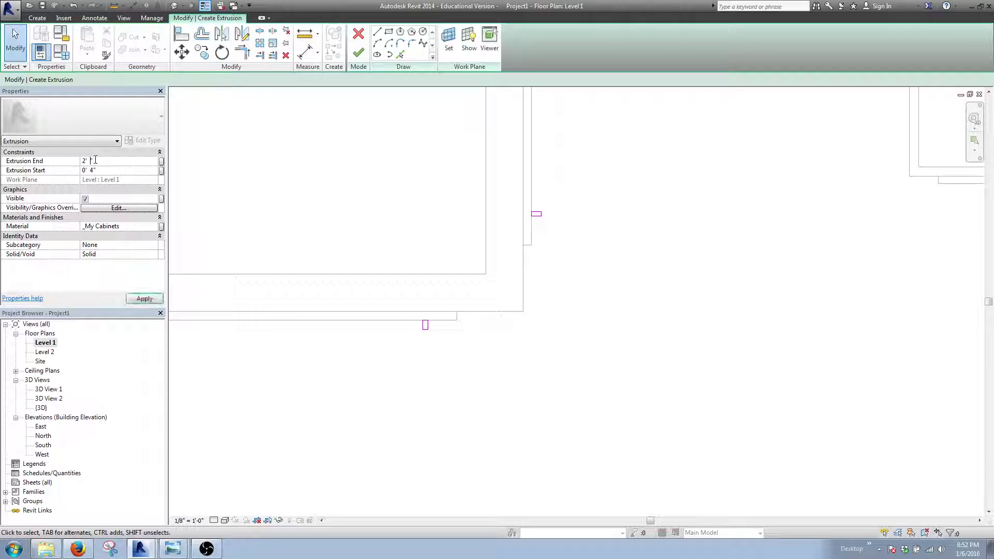
{"action": "type", "text": "4"}
{"action": "left_click", "coordinate": [118, 169]}
{"action": "type", "text": "2"}
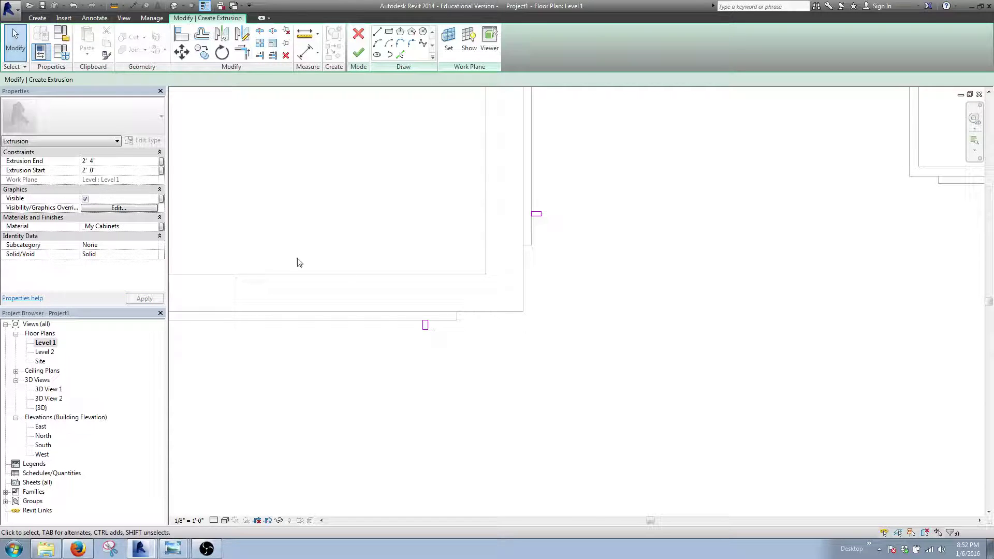
Step: Assign the _My Handles material to the handle extrusion and finish the sketch
{"action": "left_click", "coordinate": [147, 228]}
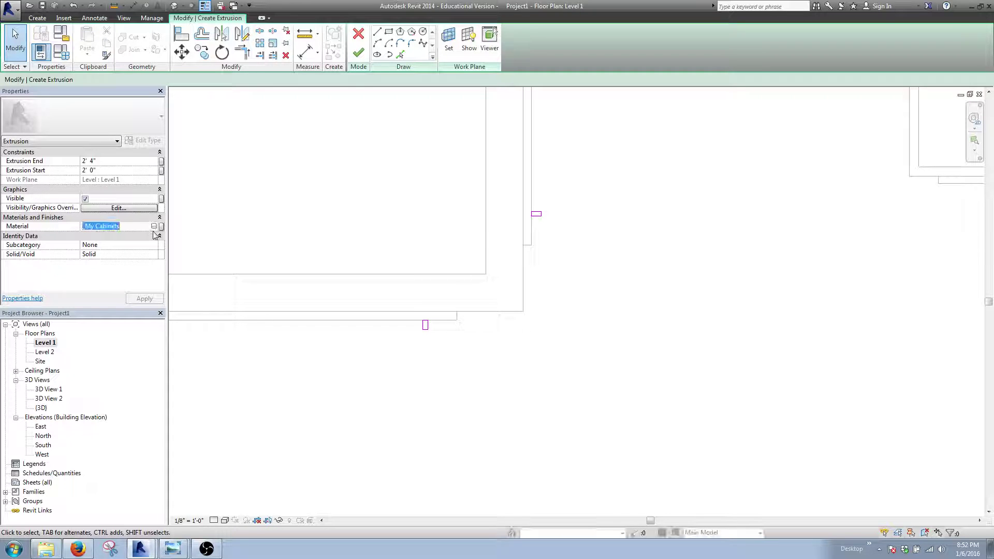
{"action": "left_click", "coordinate": [153, 226]}
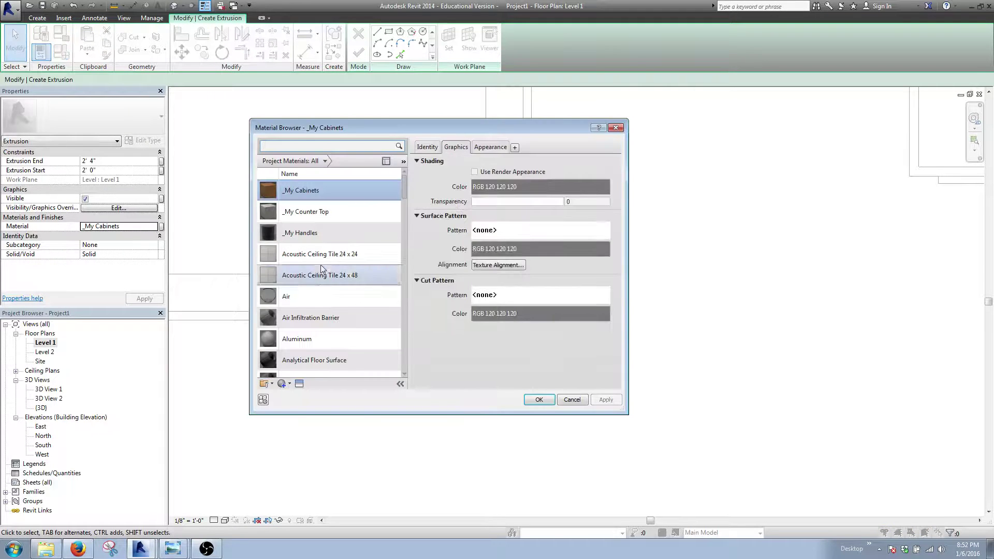
{"action": "left_click", "coordinate": [339, 237]}
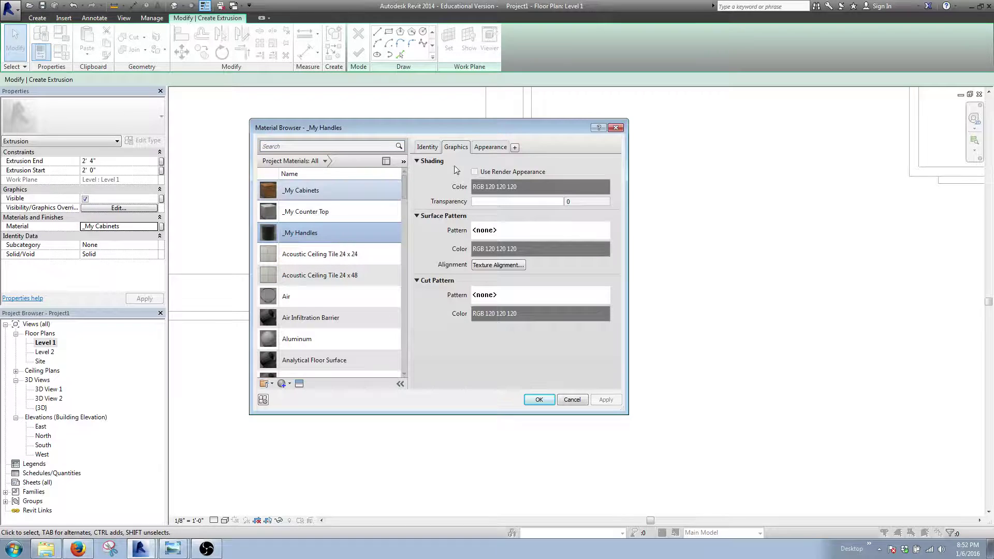
{"action": "left_click", "coordinate": [481, 148]}
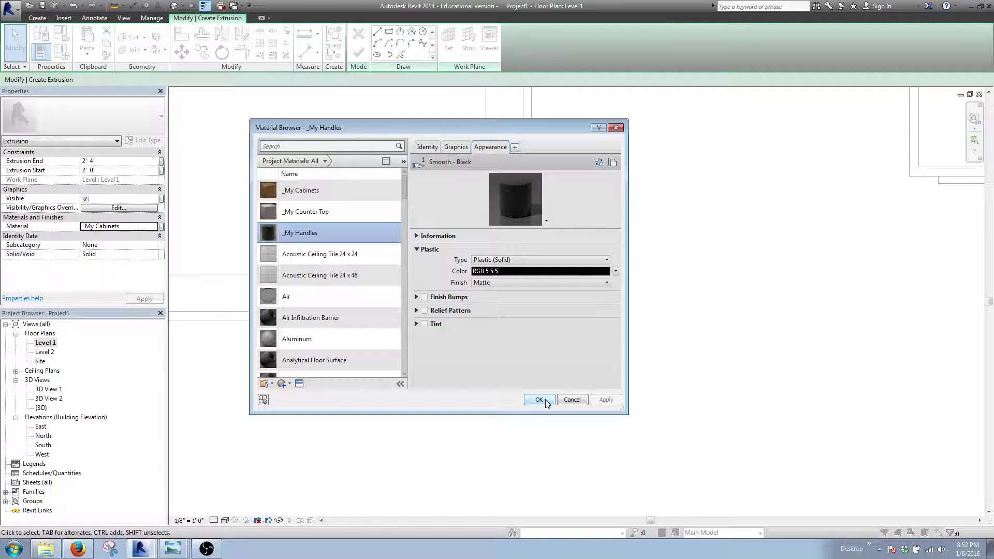
{"action": "left_click", "coordinate": [539, 400]}
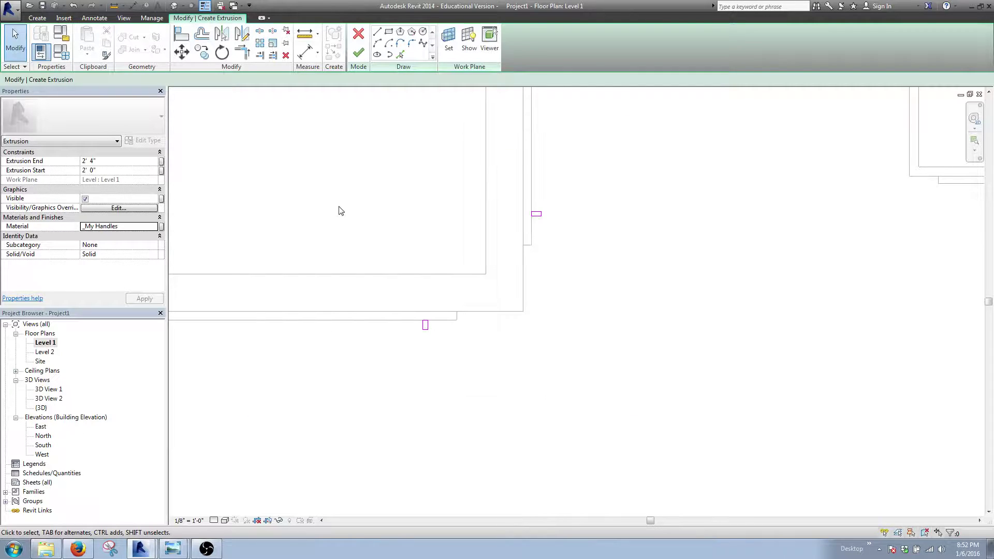
{"action": "left_click", "coordinate": [359, 57]}
{"action": "left_click", "coordinate": [333, 171]}
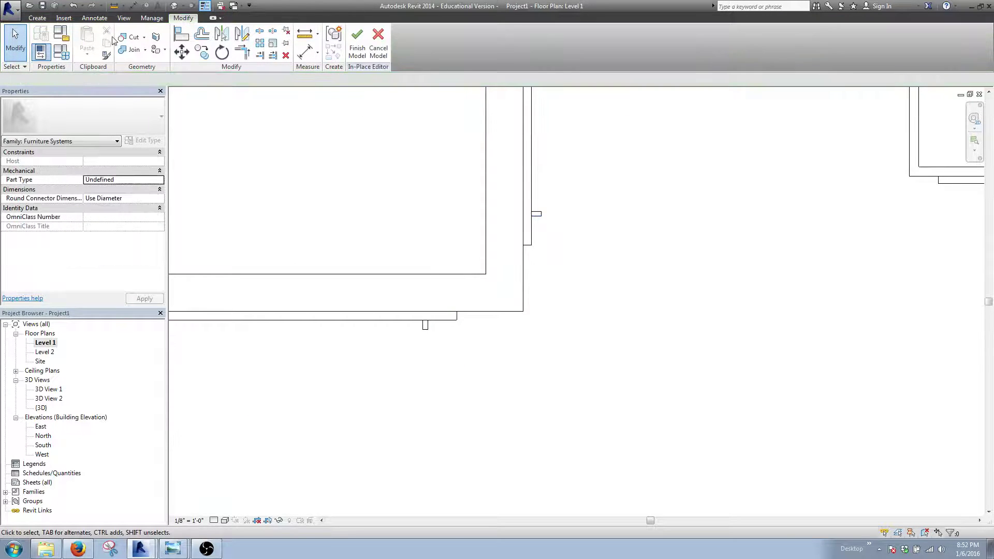
Step: Examine the handles on both doors of the corner cabinet in the default 3D view
{"action": "left_click", "coordinate": [174, 6]}
{"action": "scroll", "coordinate": [673, 283], "scroll_direction": "up", "scroll_amount": 5}
{"action": "scroll", "coordinate": [669, 280], "scroll_direction": "down", "scroll_amount": 5}
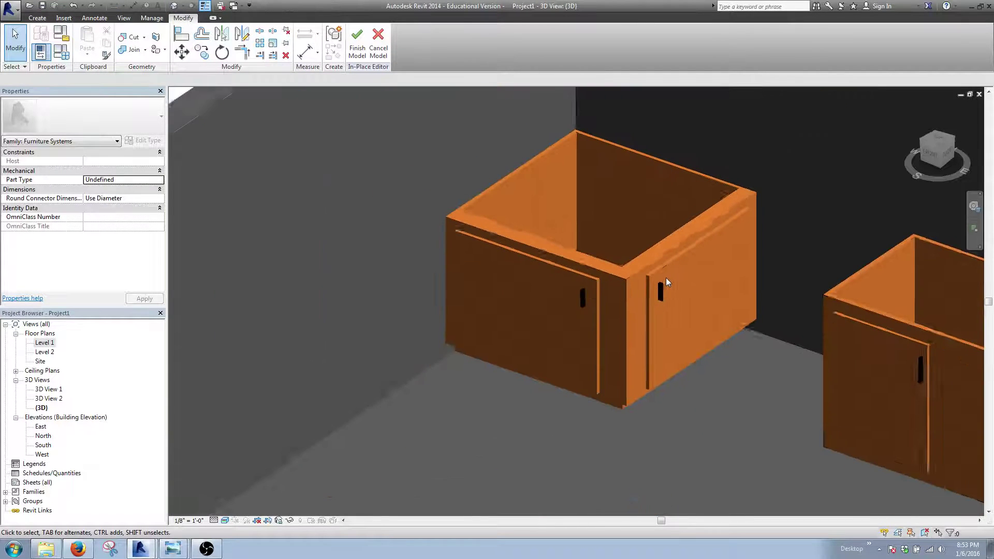
{"action": "scroll", "coordinate": [657, 296], "scroll_direction": "up", "scroll_amount": 6}
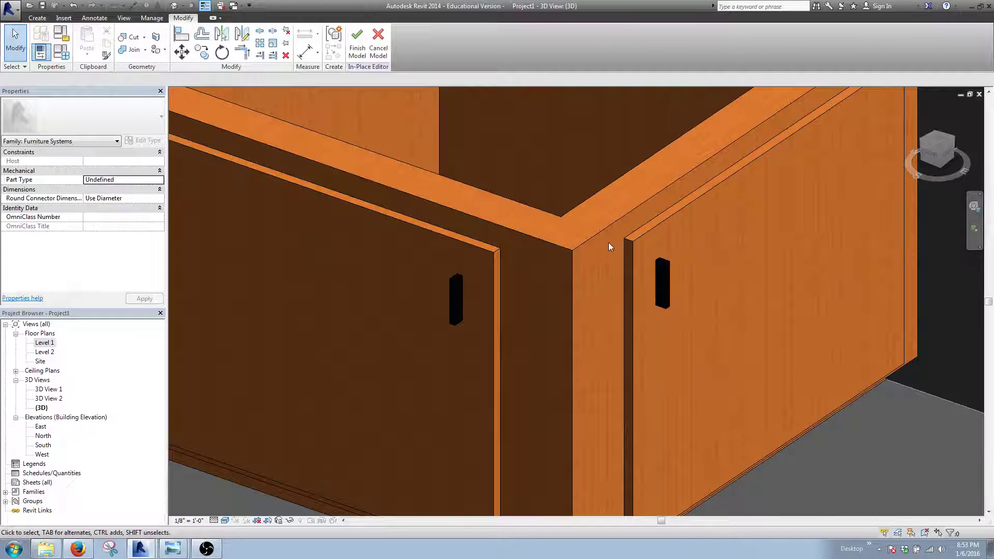
{"action": "scroll", "coordinate": [540, 248], "scroll_direction": "down", "scroll_amount": 5}
{"action": "middle_click_drag", "start_coordinate": [533, 241], "coordinate": [537, 319]}
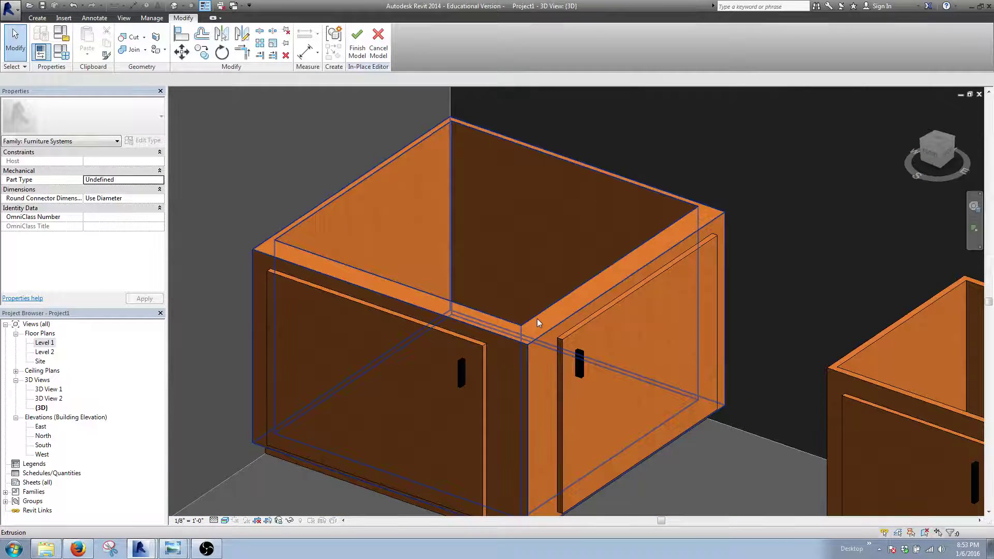
Step: In the Level 1 floor plan, start a new extrusion and trace the corner cabinet's four outer edges with Pick Lines
{"action": "double_click", "coordinate": [54, 344]}
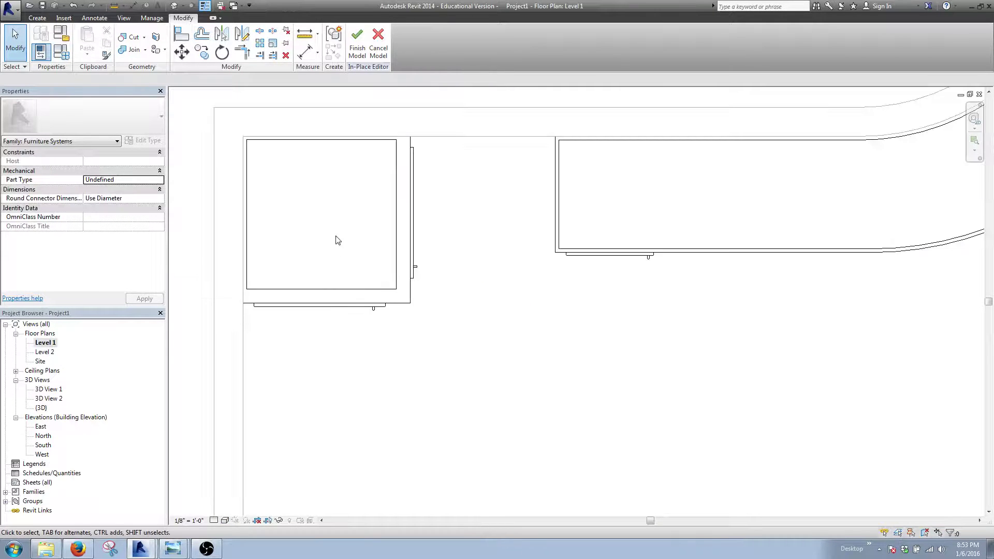
{"action": "middle_click_drag", "start_coordinate": [338, 240], "coordinate": [419, 317]}
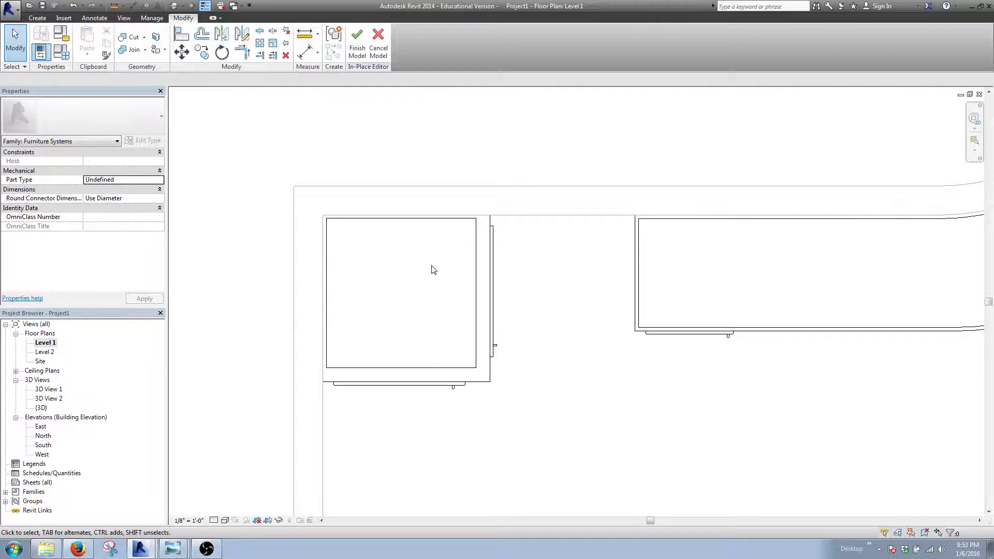
{"action": "left_click", "coordinate": [37, 17]}
{"action": "left_click", "coordinate": [87, 42]}
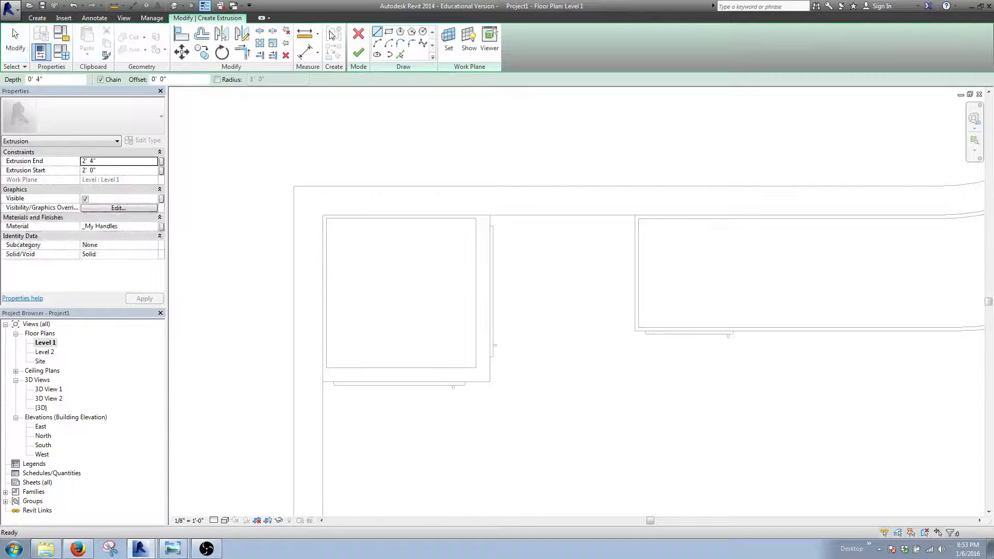
{"action": "left_click", "coordinate": [399, 53]}
{"action": "scroll", "coordinate": [334, 323], "scroll_direction": "up", "scroll_amount": 2}
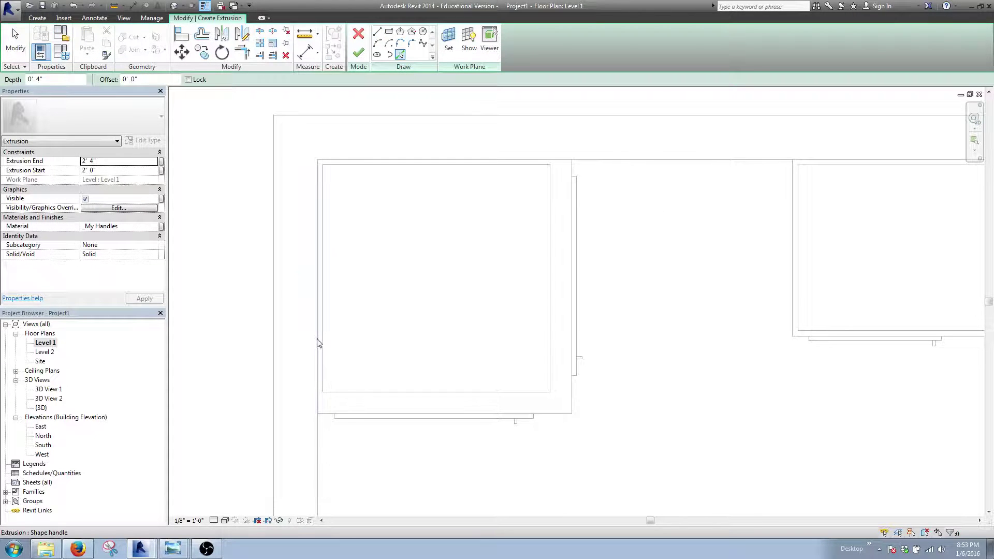
{"action": "left_click", "coordinate": [318, 343]}
{"action": "left_click", "coordinate": [351, 414]}
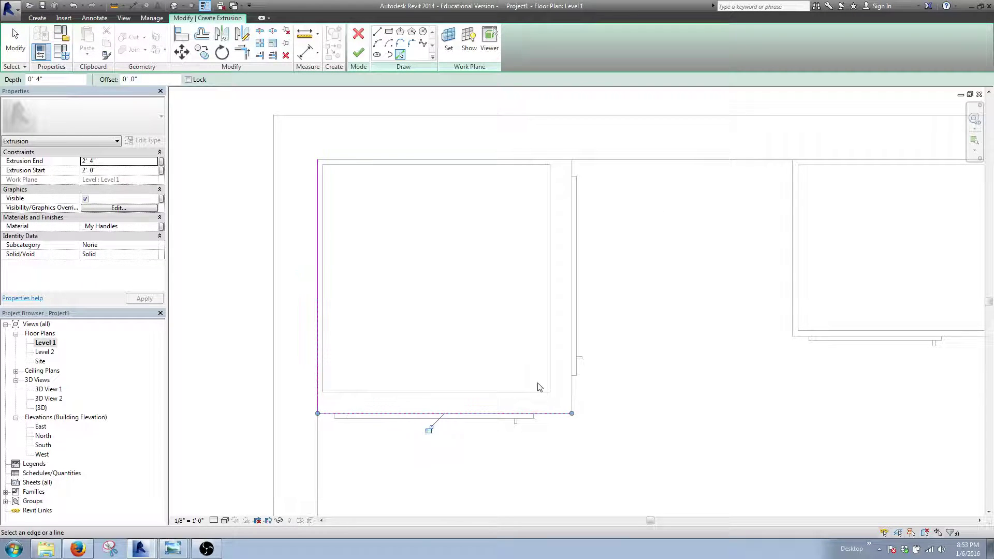
{"action": "left_click", "coordinate": [572, 405]}
{"action": "left_click", "coordinate": [526, 161]}
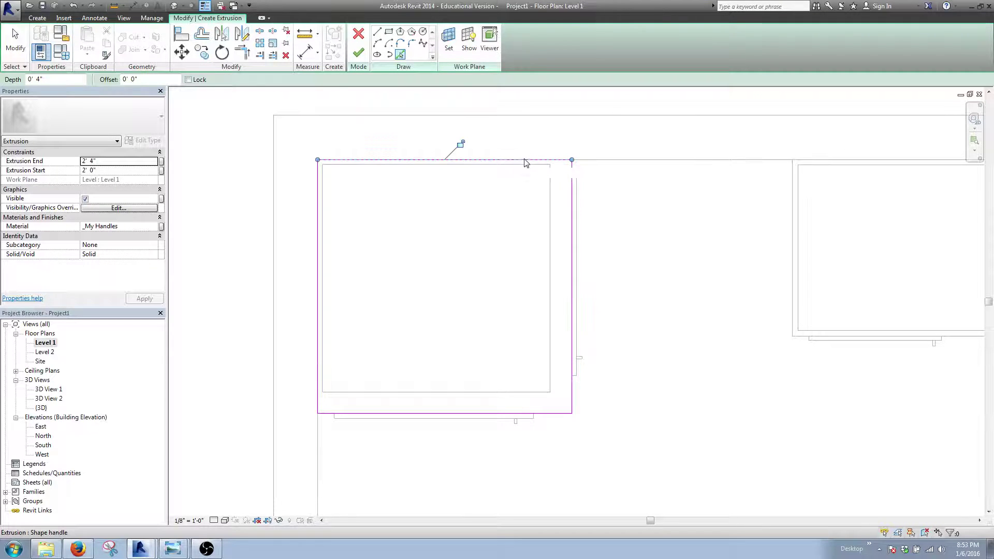
Step: Offset copies of the sketch's right and bottom edges 2" outward beyond the cabinet's door sides
{"action": "left_click", "coordinate": [201, 35]}
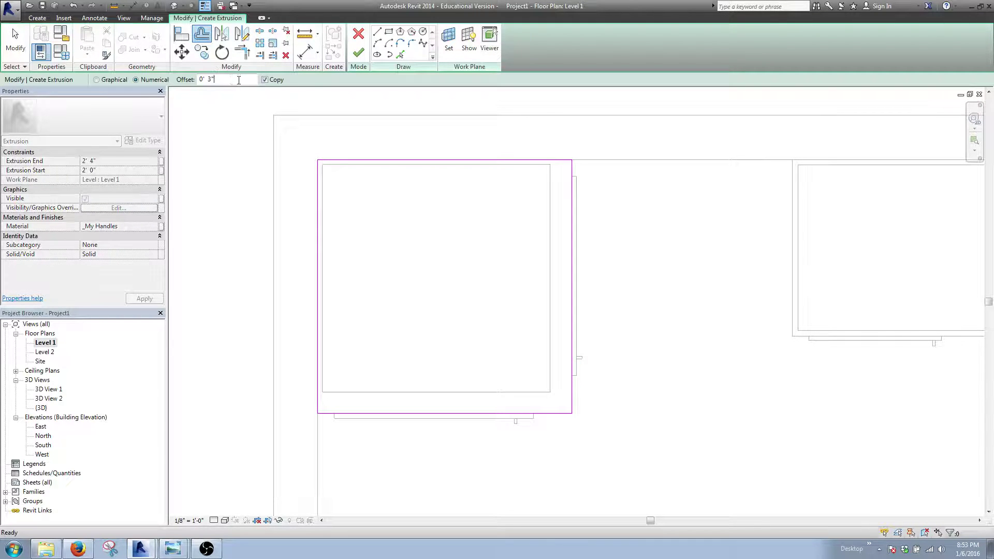
{"action": "key", "text": "Return"}
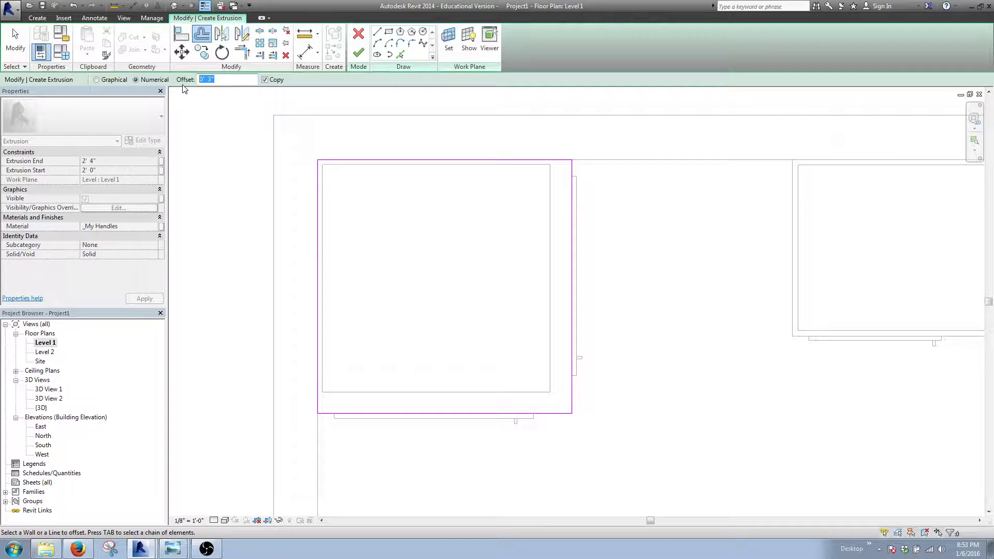
{"action": "type", "text": "2"}
{"action": "left_click", "coordinate": [572, 353]}
{"action": "left_click", "coordinate": [570, 420]}
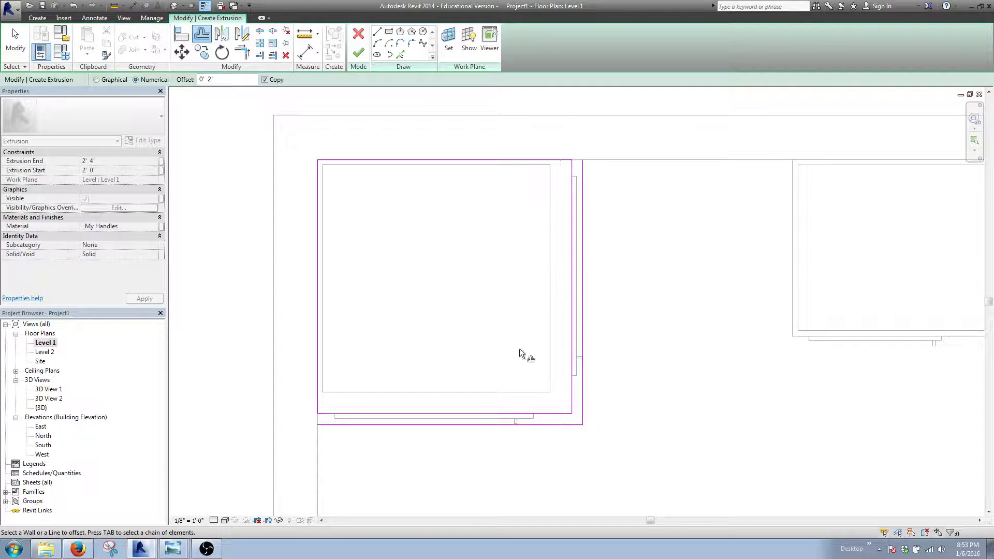
{"action": "key", "text": "Escape"}
Step: Extend the left and top sketch lines to meet the offset lines, and delete the two original inner door-side lines
{"action": "left_click", "coordinate": [317, 411]}
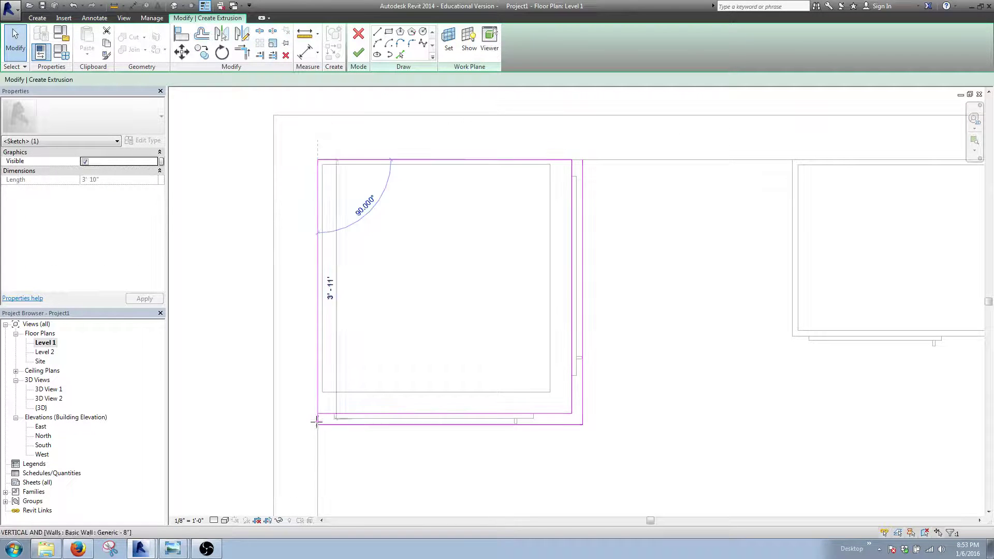
{"action": "left_click", "coordinate": [612, 371]}
{"action": "left_click", "coordinate": [569, 160]}
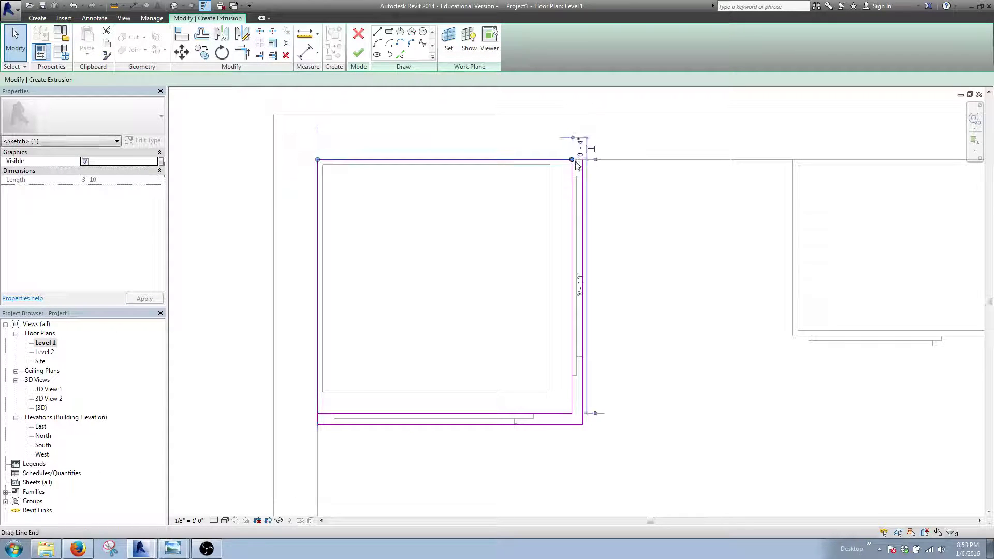
{"action": "key", "text": "Escape"}
{"action": "left_click", "coordinate": [571, 211]}
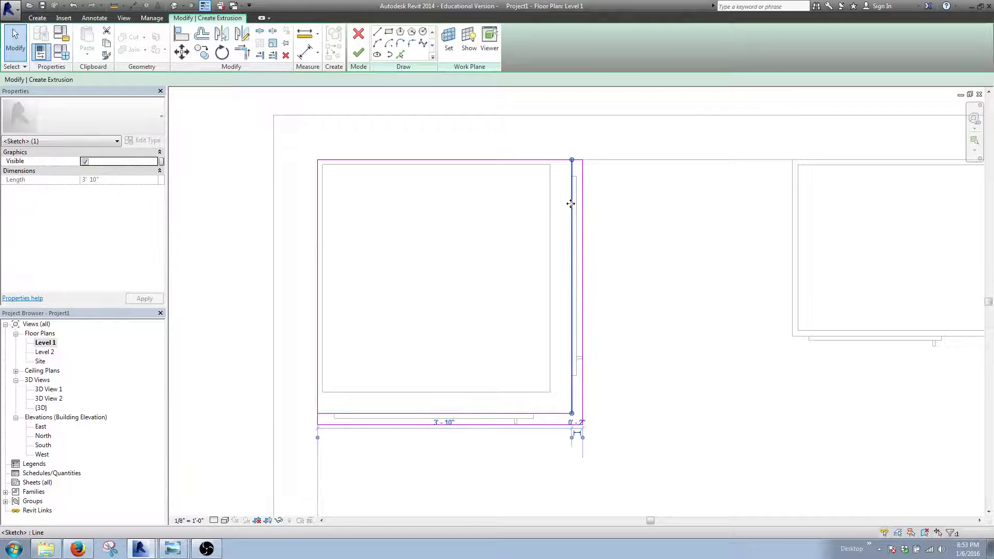
{"action": "key", "text": "Escape"}
{"action": "left_click", "coordinate": [547, 413]}
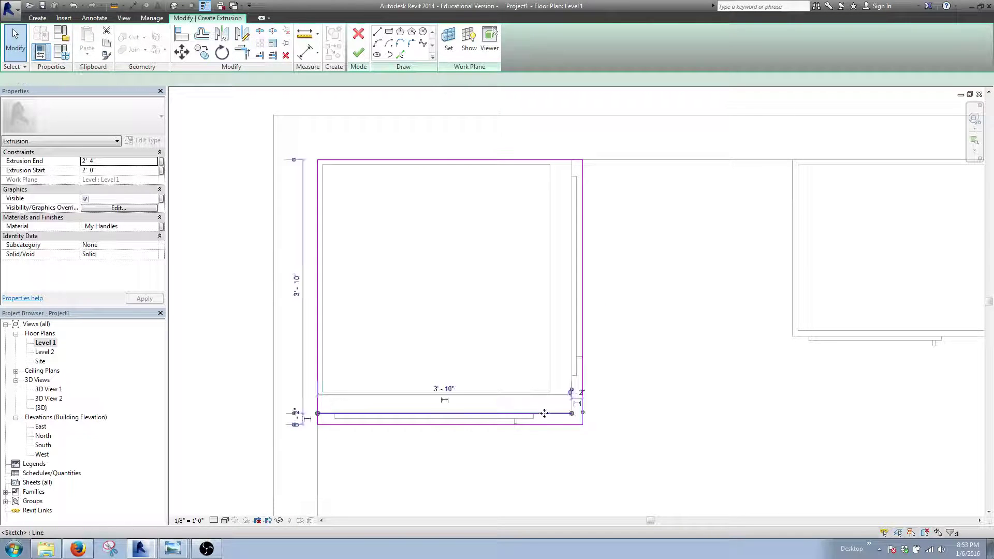
{"action": "key", "text": "Escape"}
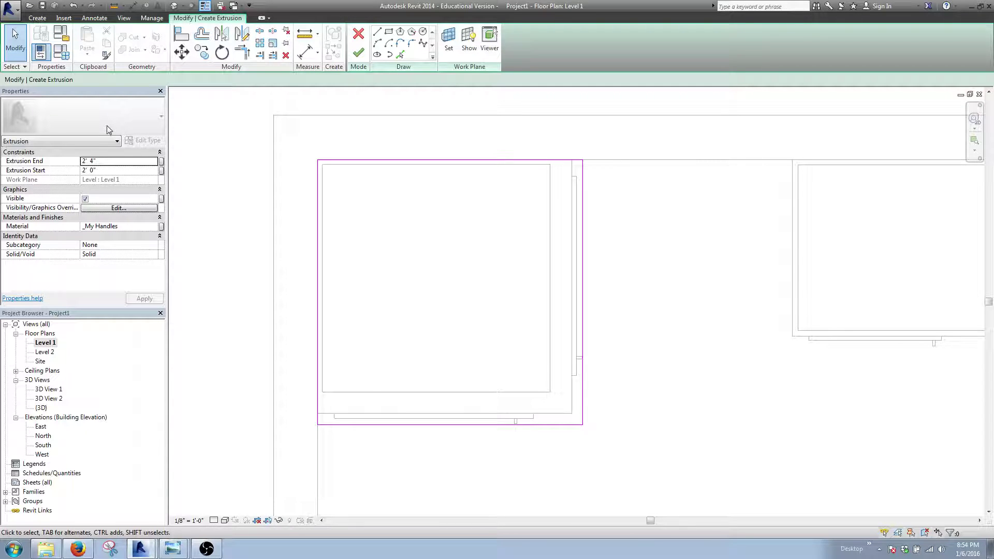
Step: Set the countertop extrusion's start to 3' 0" and its end to 3' 1"
{"action": "left_click", "coordinate": [108, 170]}
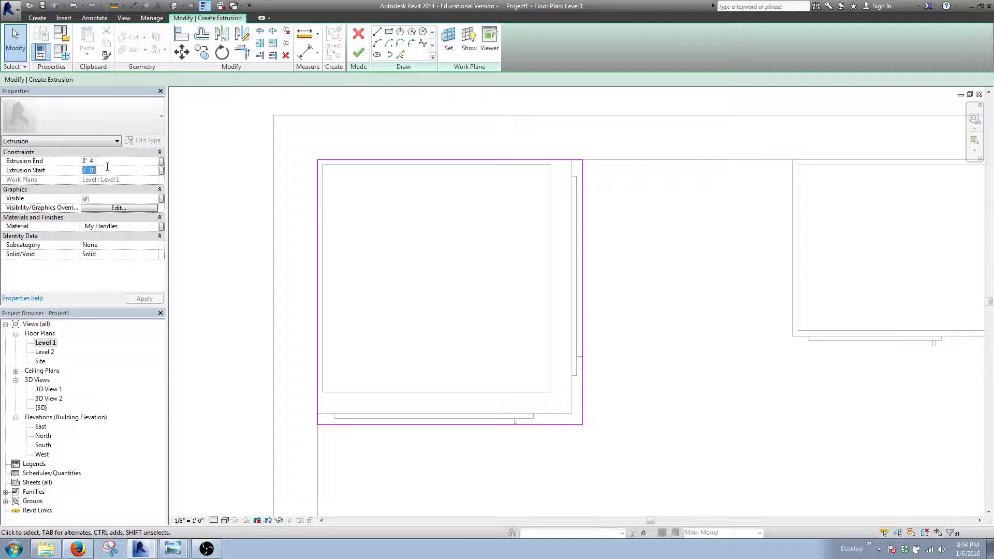
{"action": "type", "text": "3"}
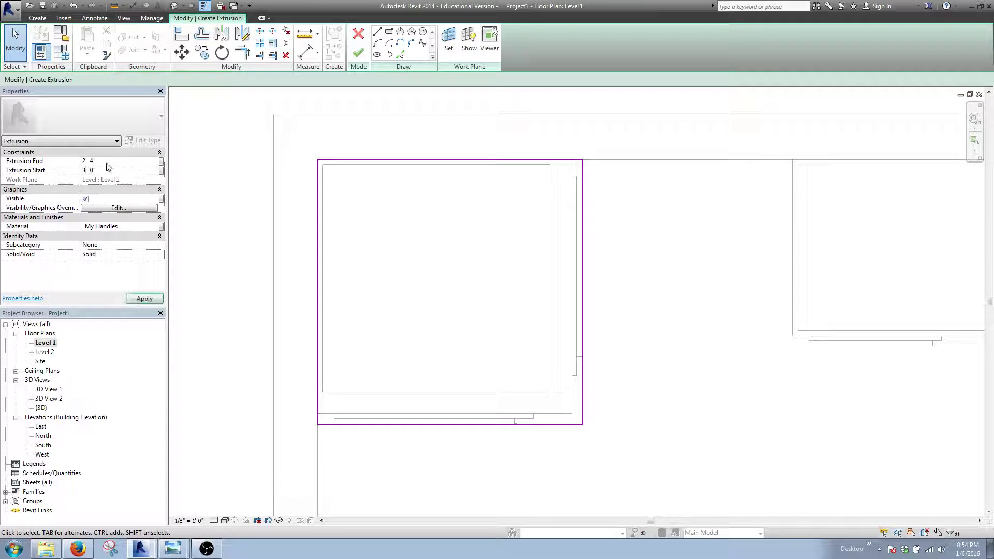
{"action": "left_click", "coordinate": [108, 162]}
{"action": "type", "text": "3'"}
Step: Assign the _My Counter Top material to the extrusion, checking its appearance settings, and finish the sketch
{"action": "left_click", "coordinate": [155, 226]}
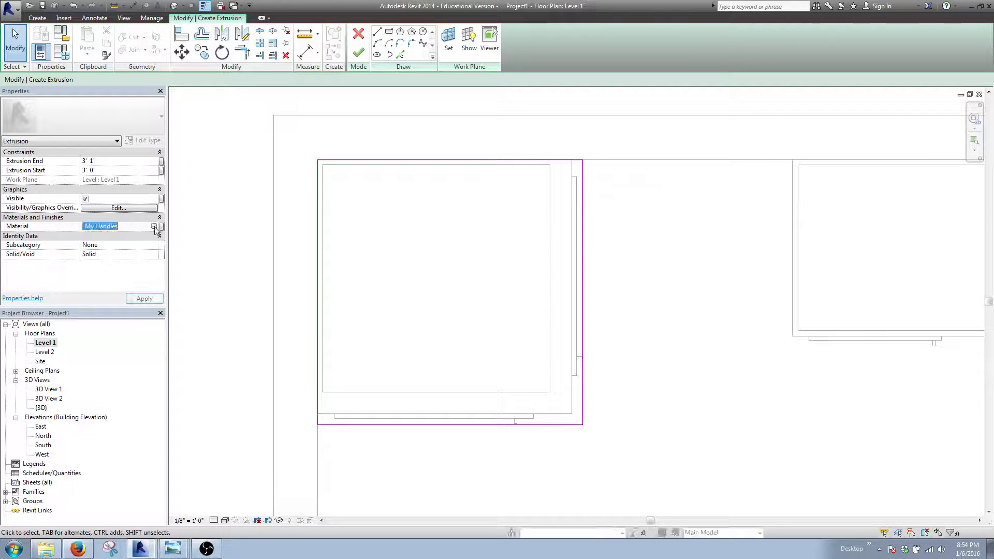
{"action": "left_click", "coordinate": [154, 227]}
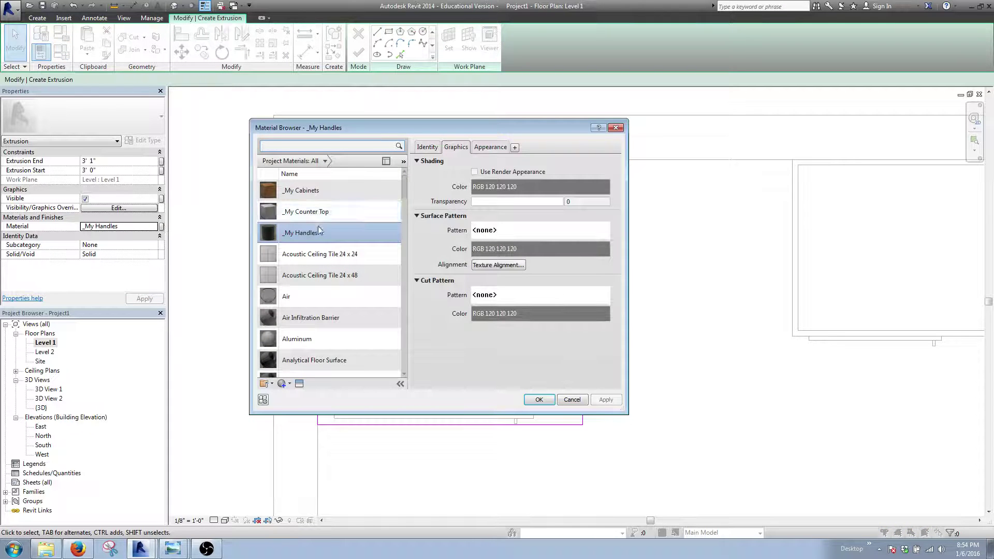
{"action": "left_click", "coordinate": [322, 212]}
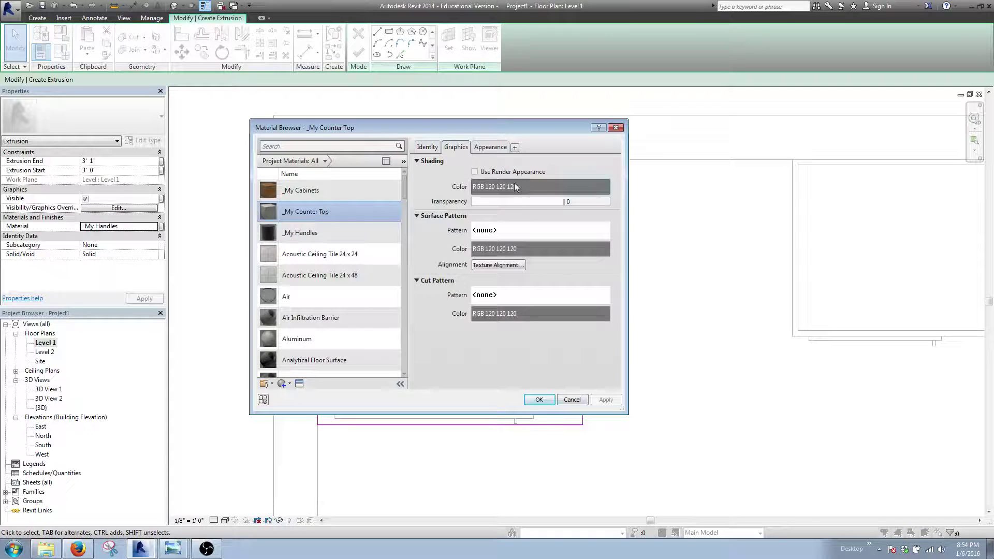
{"action": "left_click", "coordinate": [488, 147]}
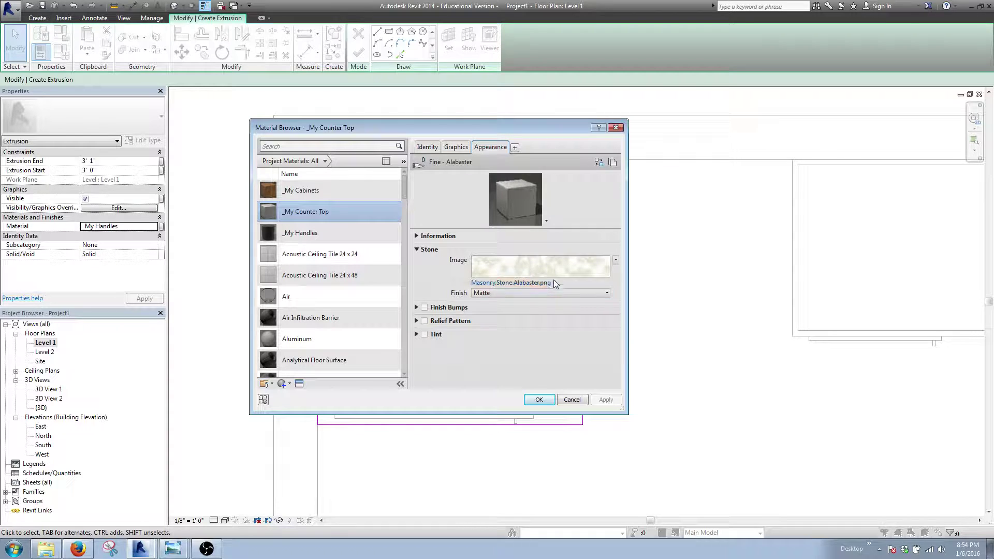
{"action": "left_click", "coordinate": [539, 401]}
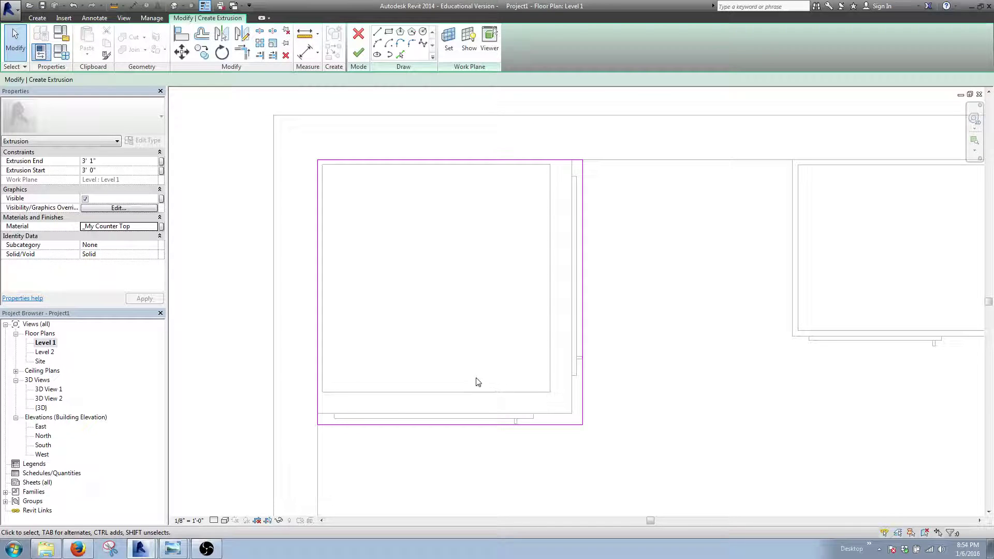
{"action": "left_click", "coordinate": [358, 52]}
{"action": "left_click", "coordinate": [228, 185]}
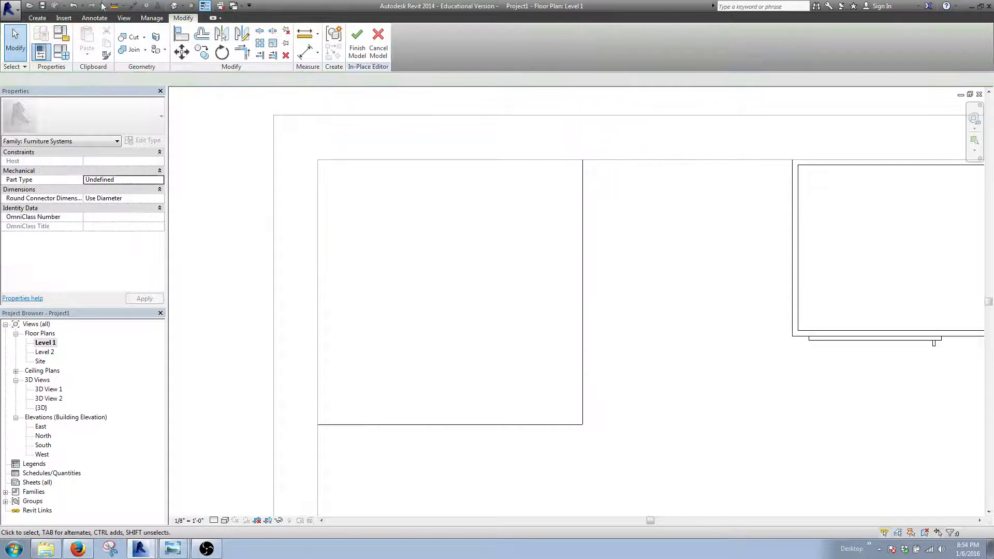
Step: Examine how the countertop sits above the corner cabinet in the default 3D view
{"action": "left_click", "coordinate": [173, 6]}
{"action": "scroll", "coordinate": [401, 314], "scroll_direction": "up", "scroll_amount": 5}
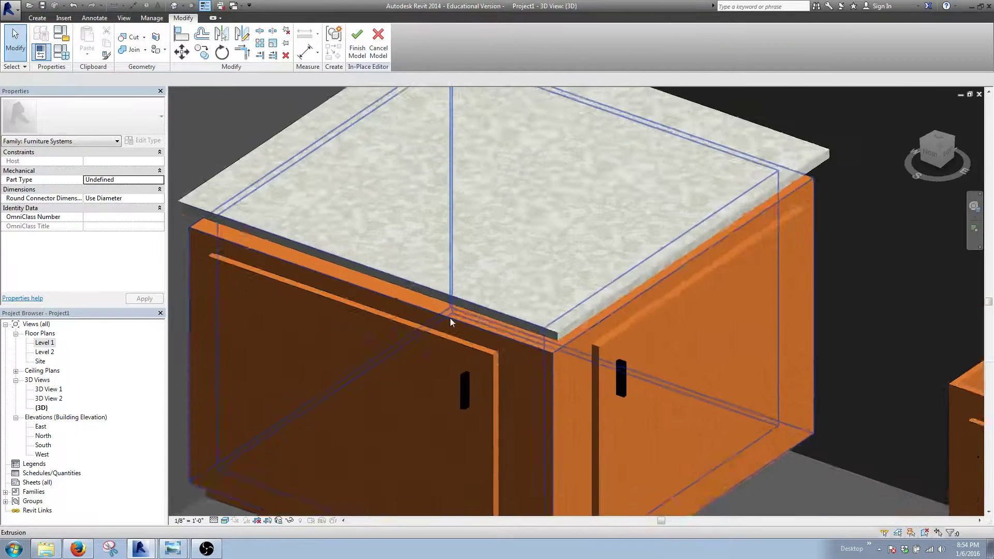
{"action": "scroll", "coordinate": [508, 343], "scroll_direction": "down", "scroll_amount": 3}
{"action": "middle_click_drag", "start_coordinate": [508, 344], "coordinate": [498, 287], "text": "shift"}
{"action": "scroll", "coordinate": [497, 284], "scroll_direction": "down", "scroll_amount": 3}
{"action": "middle_click_drag", "start_coordinate": [506, 366], "coordinate": [518, 310], "text": "shift"}
{"action": "scroll", "coordinate": [517, 309], "scroll_direction": "up", "scroll_amount": 6}
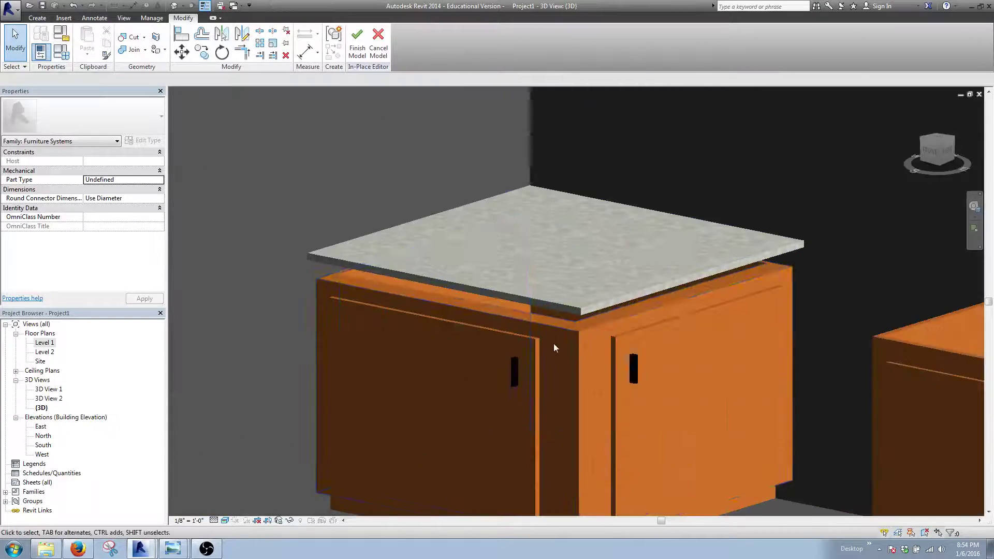
{"action": "scroll", "coordinate": [690, 329], "scroll_direction": "down", "scroll_amount": 3}
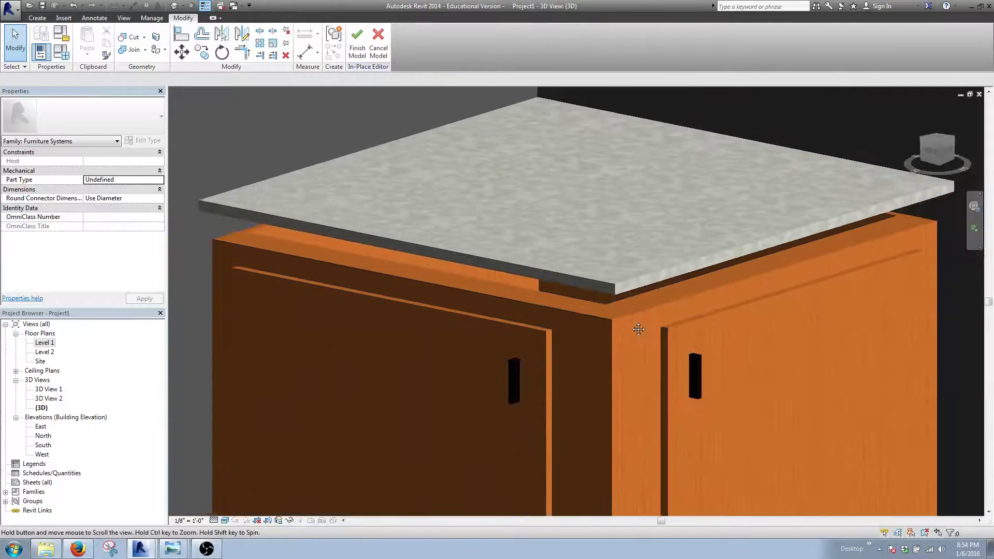
{"action": "scroll", "coordinate": [579, 301], "scroll_direction": "up", "scroll_amount": 2}
Step: Select the countertop extrusion and set its start to 2' 7"
{"action": "left_click", "coordinate": [566, 286]}
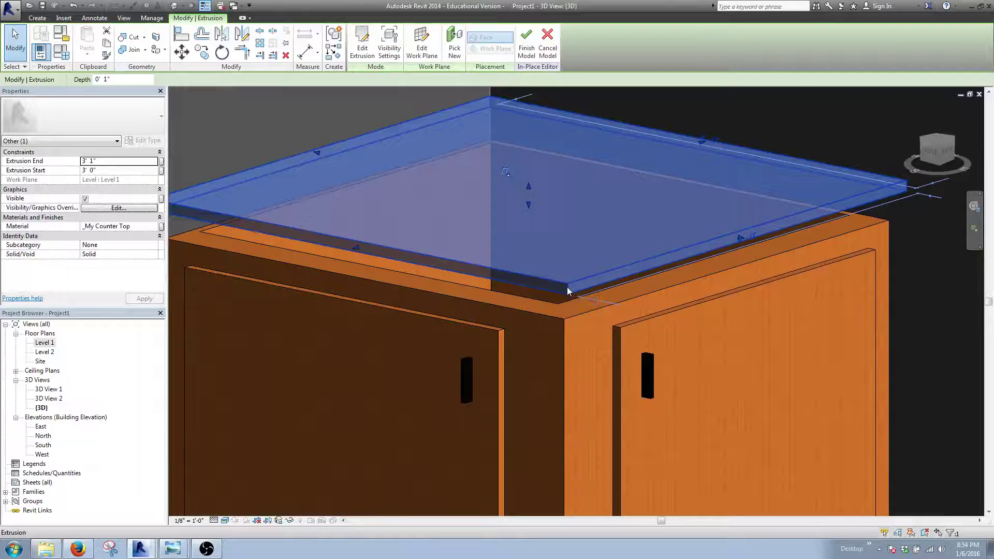
{"action": "left_click", "coordinate": [119, 172]}
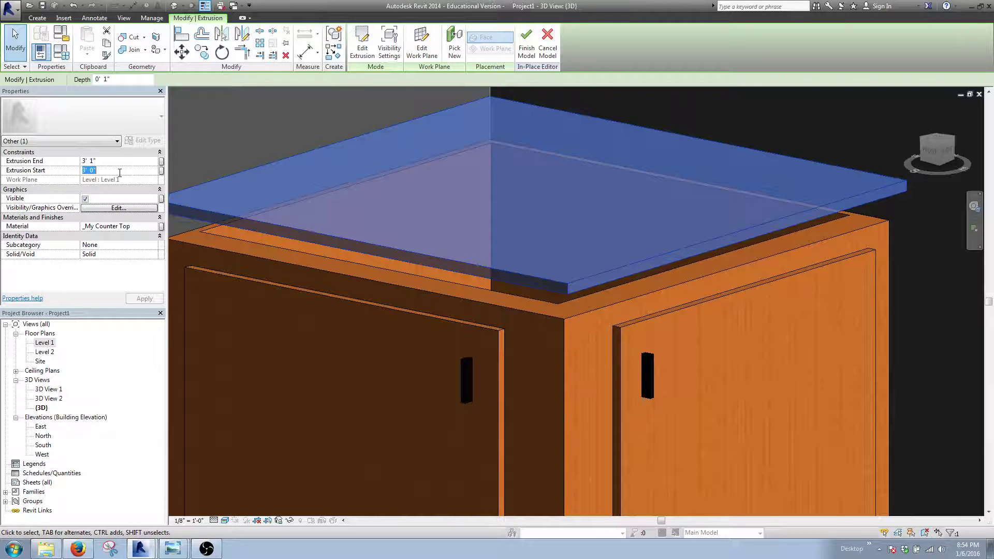
{"action": "type", "text": "2'7"}
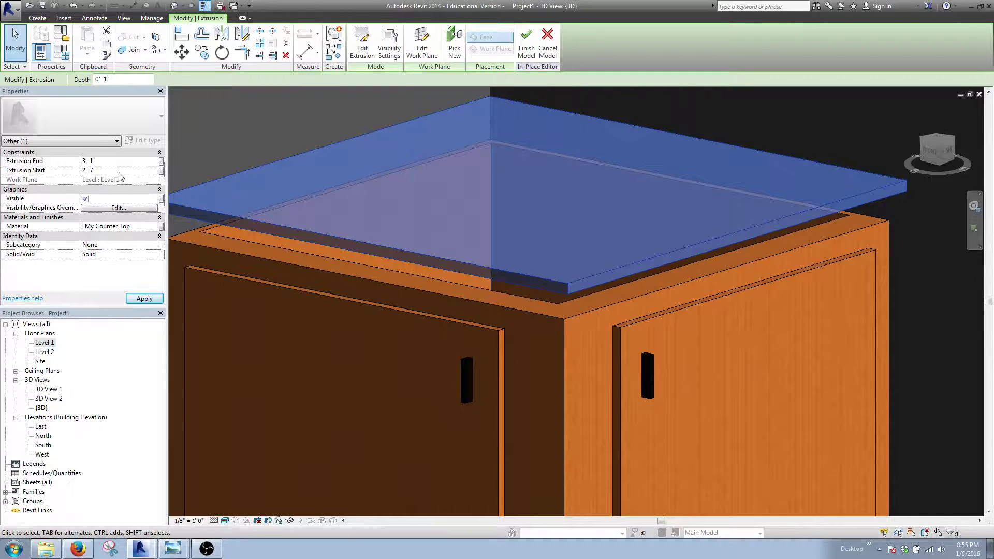
{"action": "left_click", "coordinate": [145, 299]}
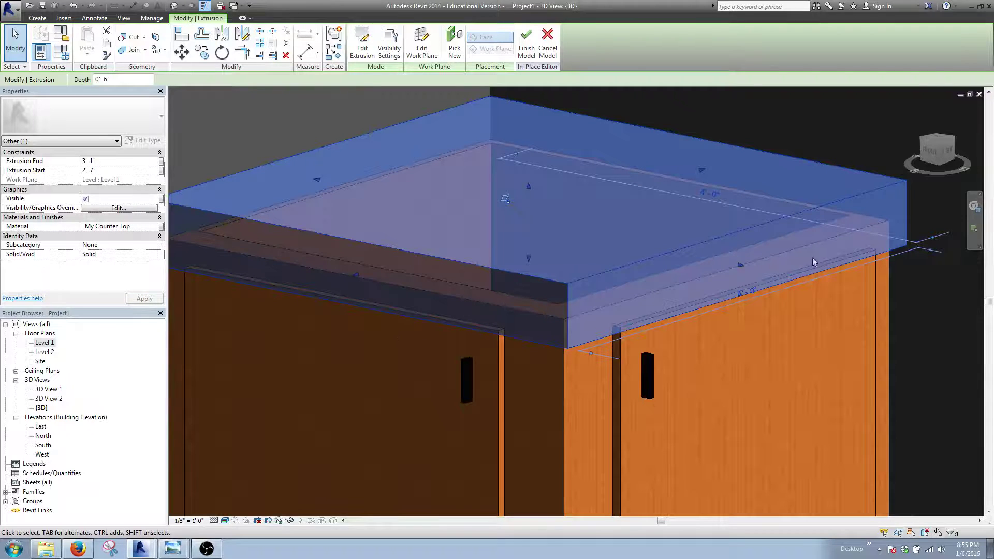
{"action": "middle_click_drag", "start_coordinate": [823, 286], "coordinate": [807, 313], "text": "shift"}
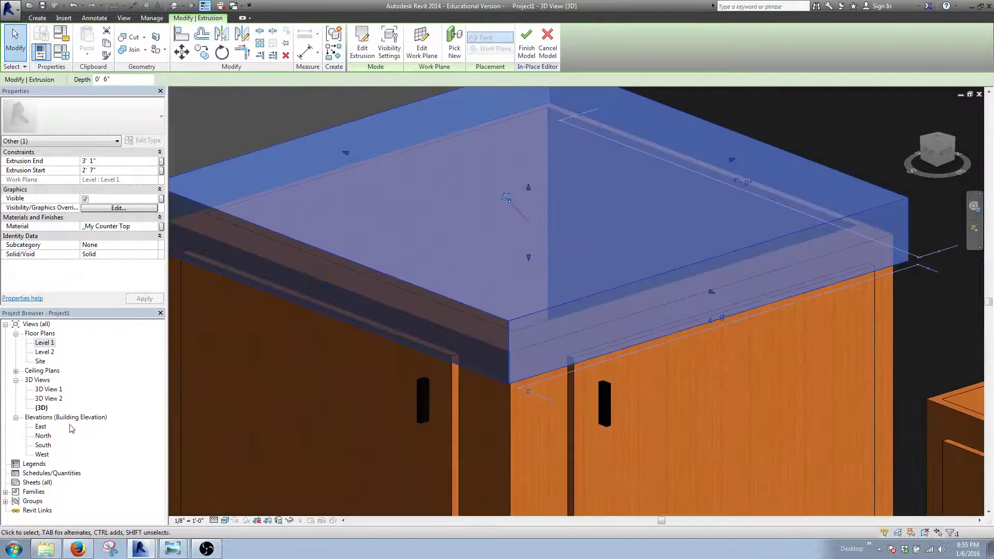
Step: Open 3D View 1, get close to the corner cabinet, and set the countertop extrusion's start to 2' 9"
{"action": "double_click", "coordinate": [49, 389]}
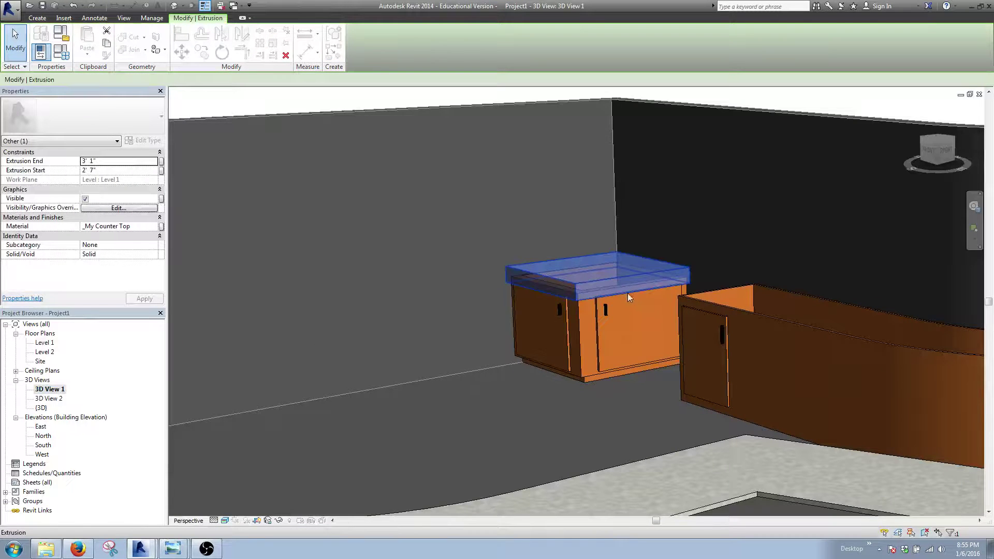
{"action": "scroll", "coordinate": [627, 293], "scroll_direction": "up", "scroll_amount": 5}
{"action": "middle_click_drag", "start_coordinate": [637, 282], "coordinate": [636, 259], "text": "shift"}
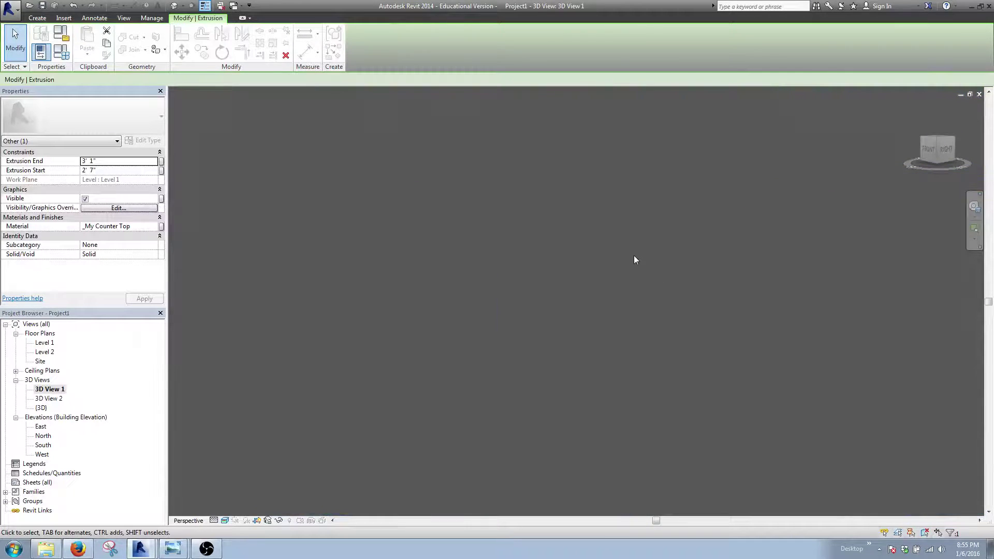
{"action": "scroll", "coordinate": [633, 256], "scroll_direction": "down", "scroll_amount": 5}
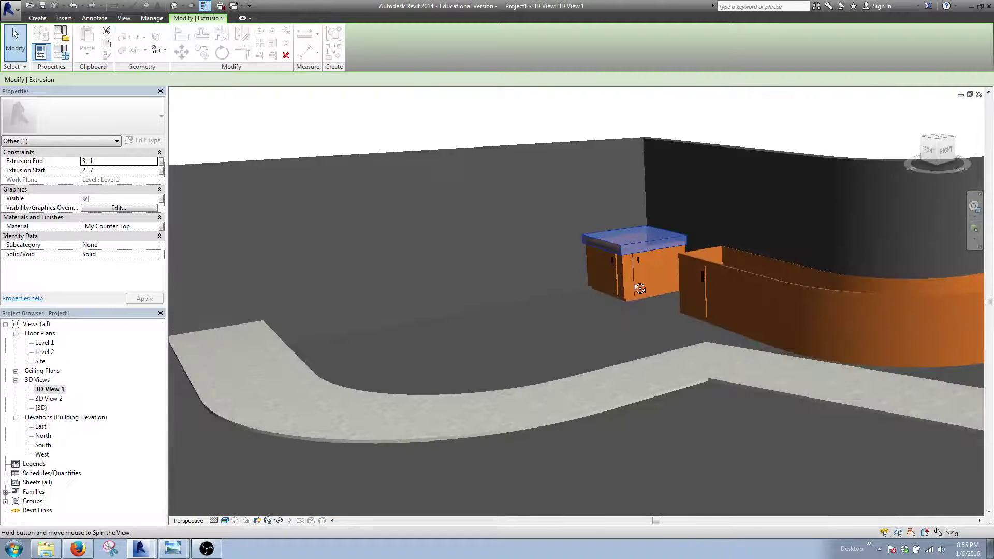
{"action": "scroll", "coordinate": [664, 265], "scroll_direction": "up", "scroll_amount": 4}
{"action": "scroll", "coordinate": [664, 265], "scroll_direction": "up", "scroll_amount": 3}
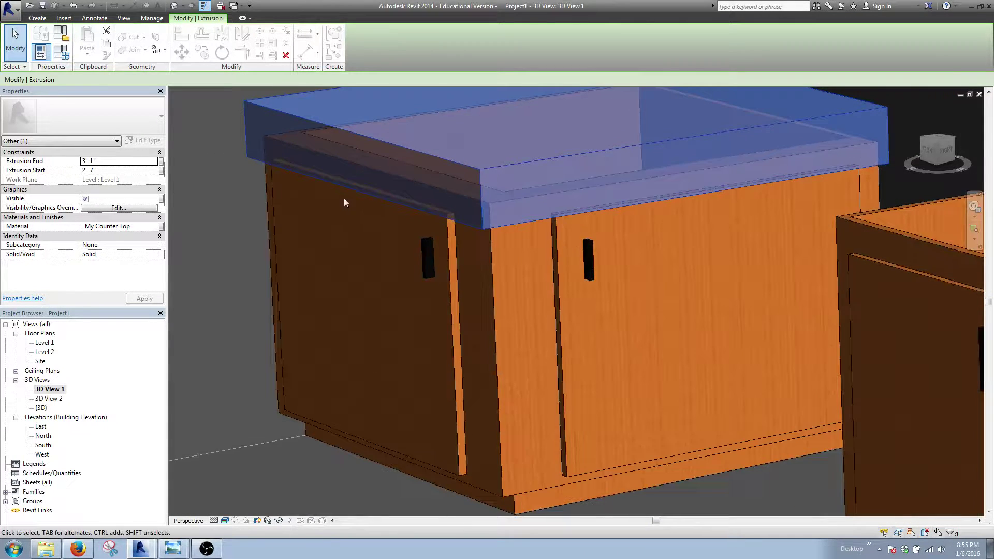
{"action": "middle_click_drag", "start_coordinate": [344, 198], "coordinate": [274, 213], "text": "shift"}
{"action": "left_click", "coordinate": [113, 171]}
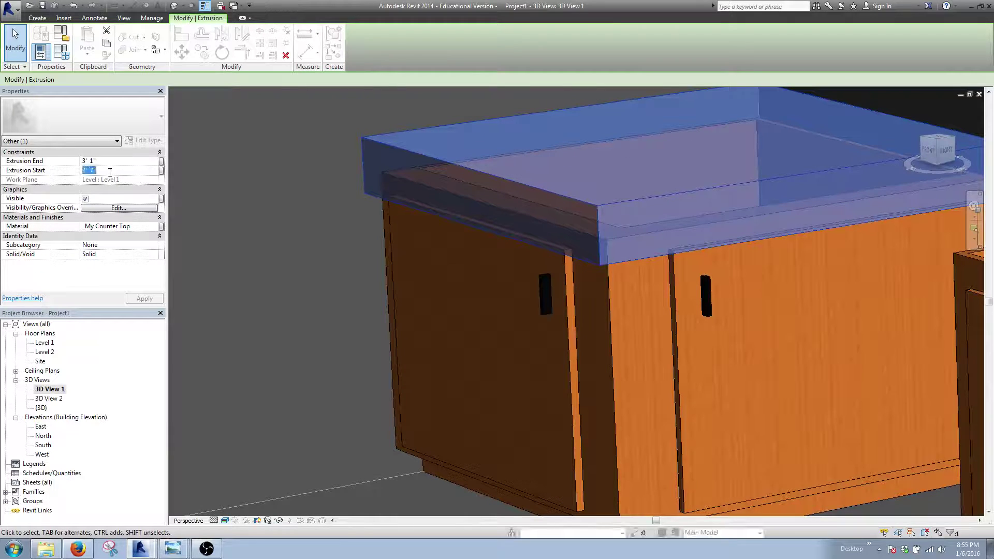
{"action": "type", "text": "2' 9\""}
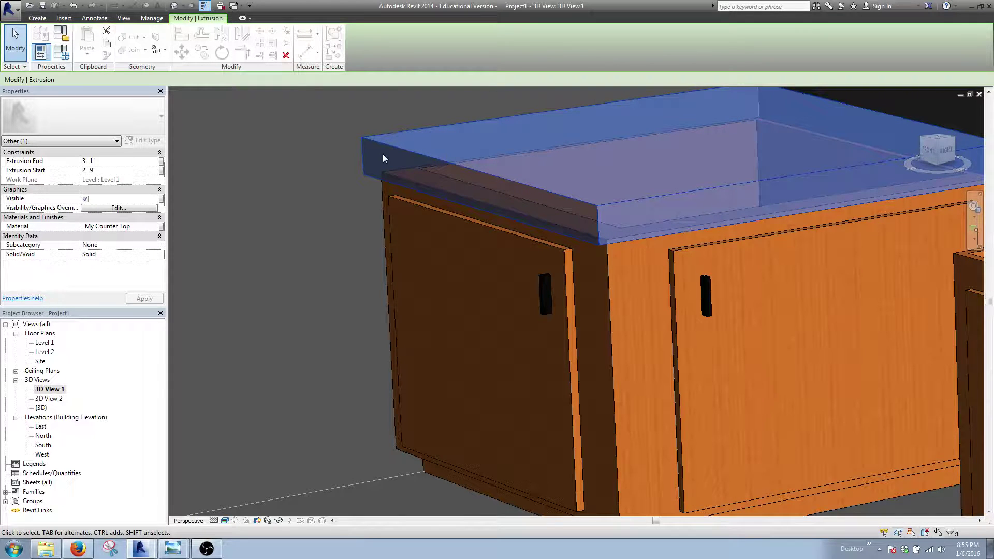
Step: Check the countertop's lower edge against the cabinet body, set the extrusion's end to 2' 10", and deselect it
{"action": "scroll", "coordinate": [387, 160], "scroll_direction": "up", "scroll_amount": 6}
{"action": "scroll", "coordinate": [372, 368], "scroll_direction": "up", "scroll_amount": 3}
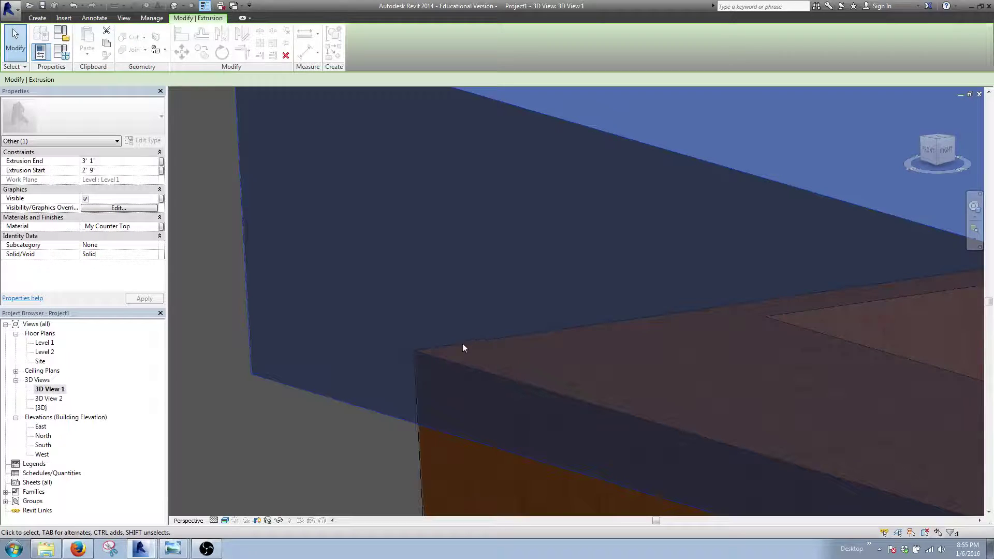
{"action": "scroll", "coordinate": [672, 327], "scroll_direction": "down", "scroll_amount": 8}
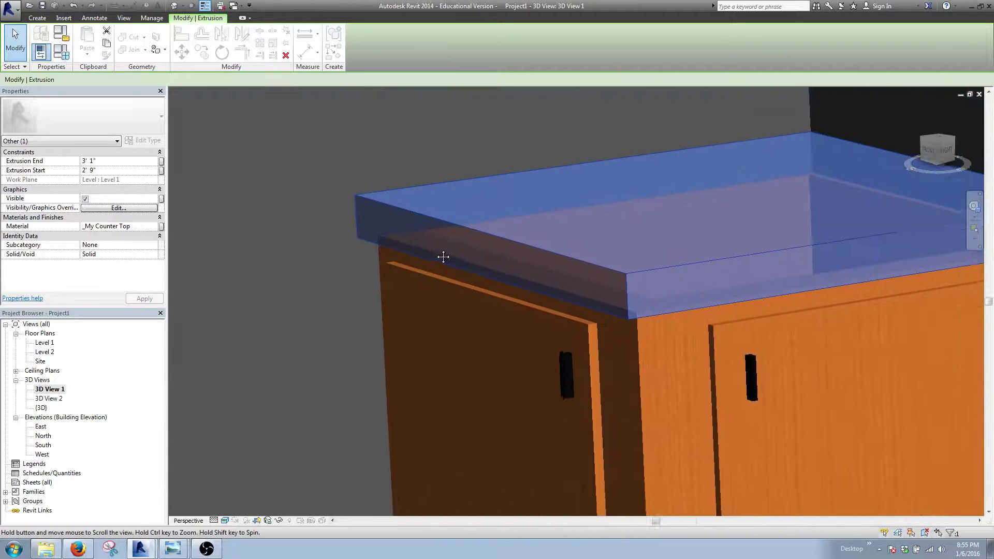
{"action": "left_click", "coordinate": [126, 161]}
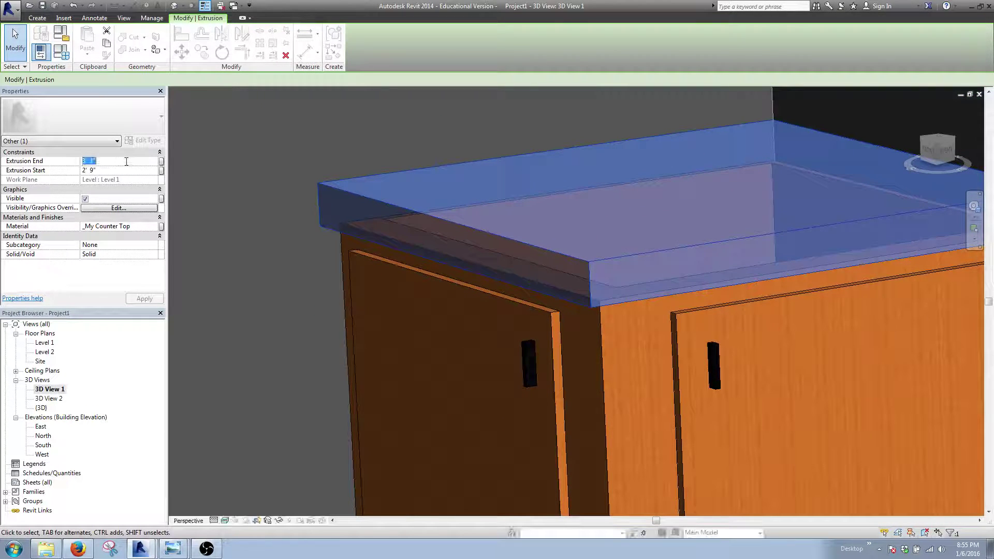
{"action": "type", "text": "2'"}
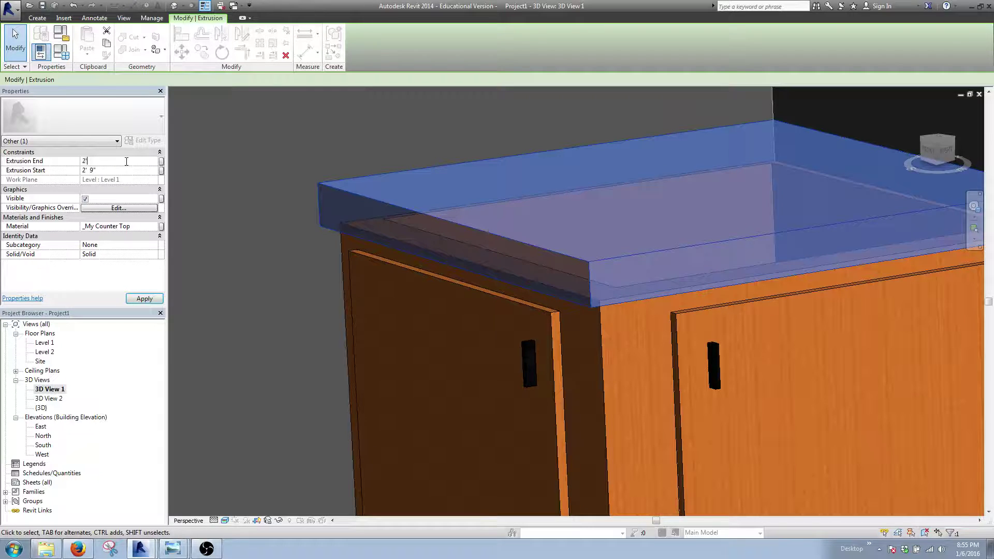
{"action": "type", "text": "10\""}
{"action": "left_click", "coordinate": [275, 321]}
{"action": "scroll", "coordinate": [275, 321], "scroll_direction": "down", "scroll_amount": 5}
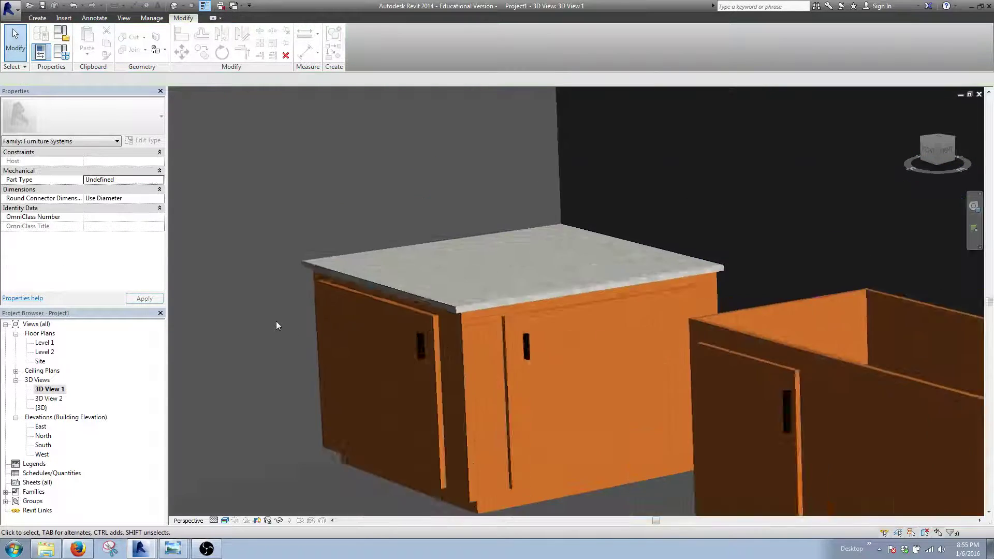
Step: Start a new extrusion on the Level 1 plan and pick the corner countertop's two wall-side edges as sketch lines
{"action": "middle_click_drag", "start_coordinate": [276, 321], "coordinate": [482, 299], "text": "shift"}
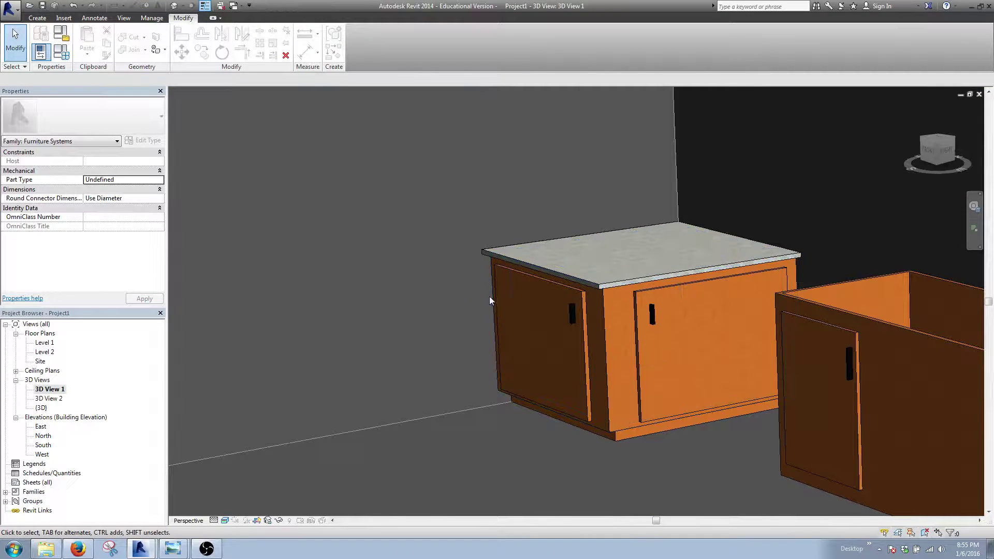
{"action": "double_click", "coordinate": [45, 343]}
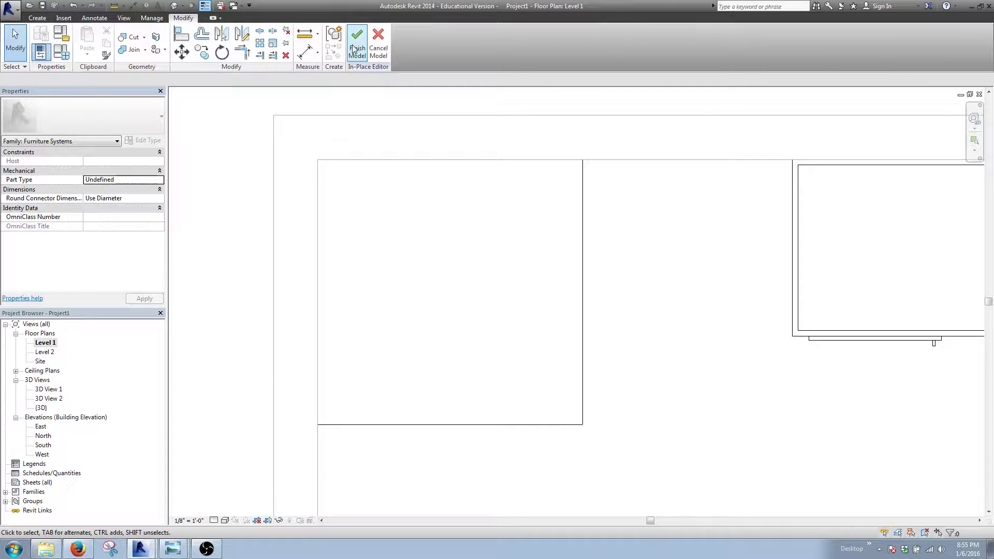
{"action": "left_click", "coordinate": [37, 18]}
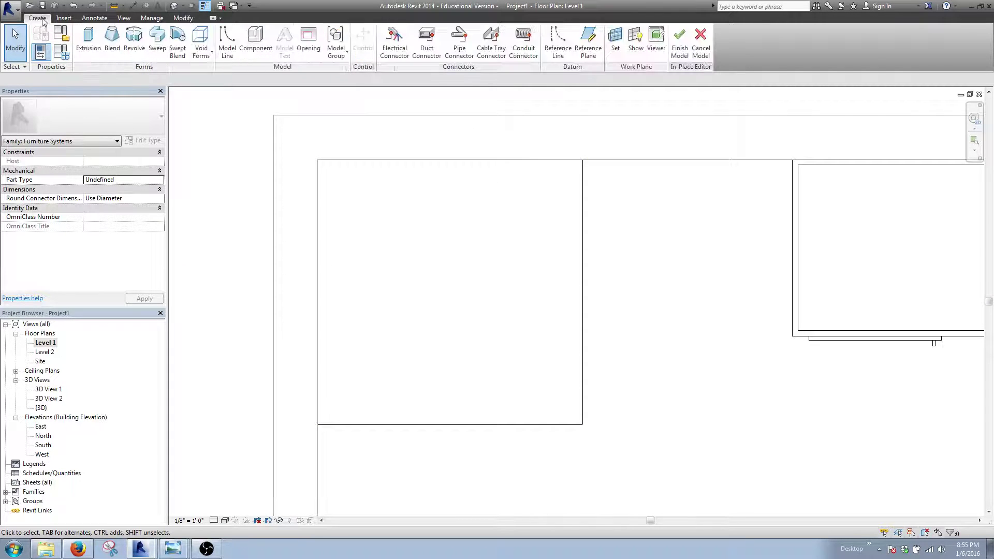
{"action": "left_click", "coordinate": [88, 39]}
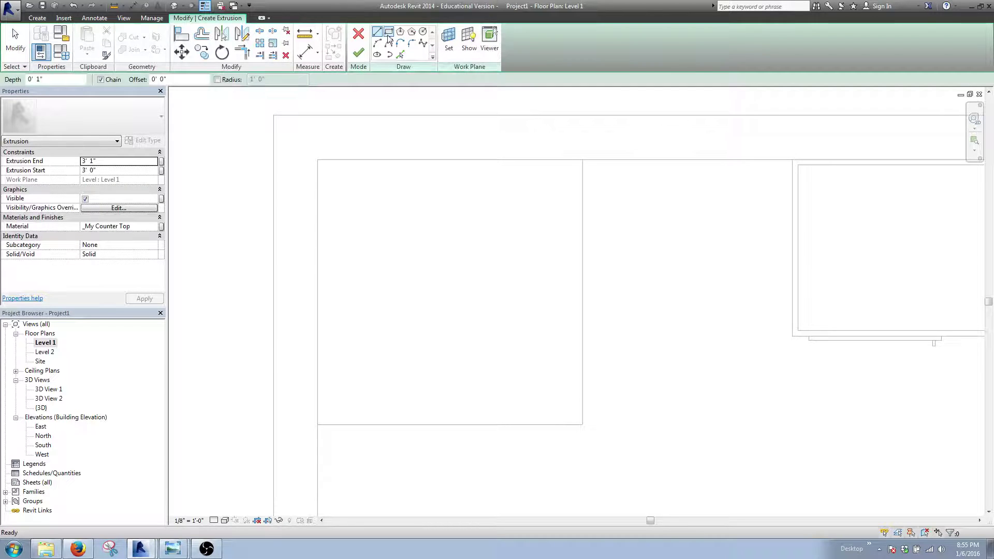
{"action": "left_click", "coordinate": [399, 53]}
{"action": "left_click", "coordinate": [322, 215]}
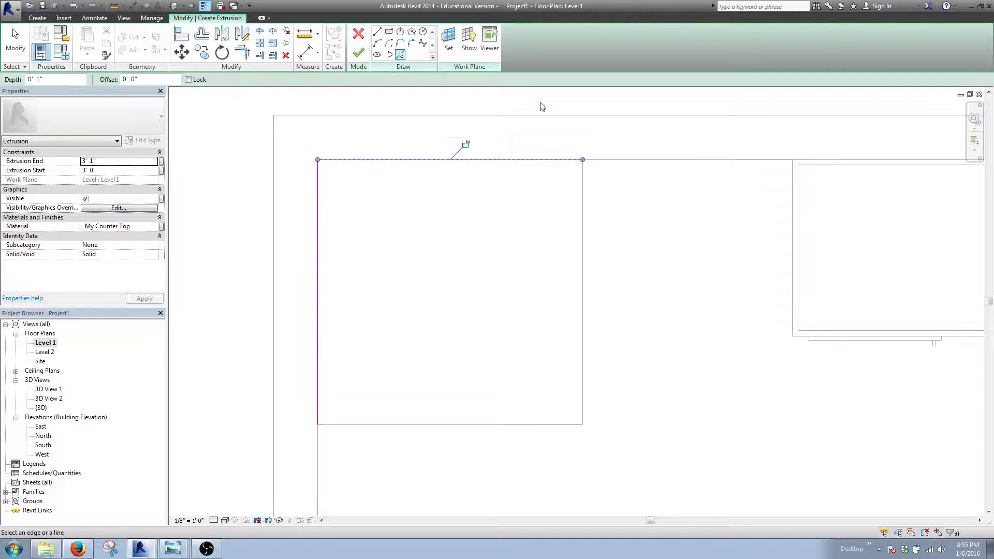
Step: Copy both wall-side sketch lines inward with a numerical offset of 1"
{"action": "left_click", "coordinate": [202, 34]}
{"action": "left_click", "coordinate": [243, 79]}
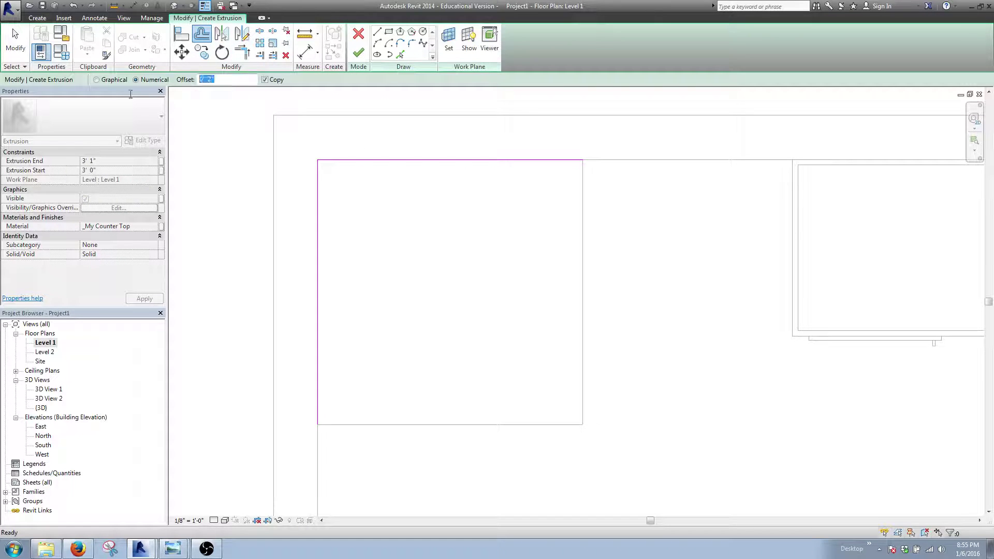
{"action": "type", "text": "1"}
{"action": "key", "text": "Return"}
{"action": "left_click", "coordinate": [321, 231]}
{"action": "left_click", "coordinate": [349, 159]}
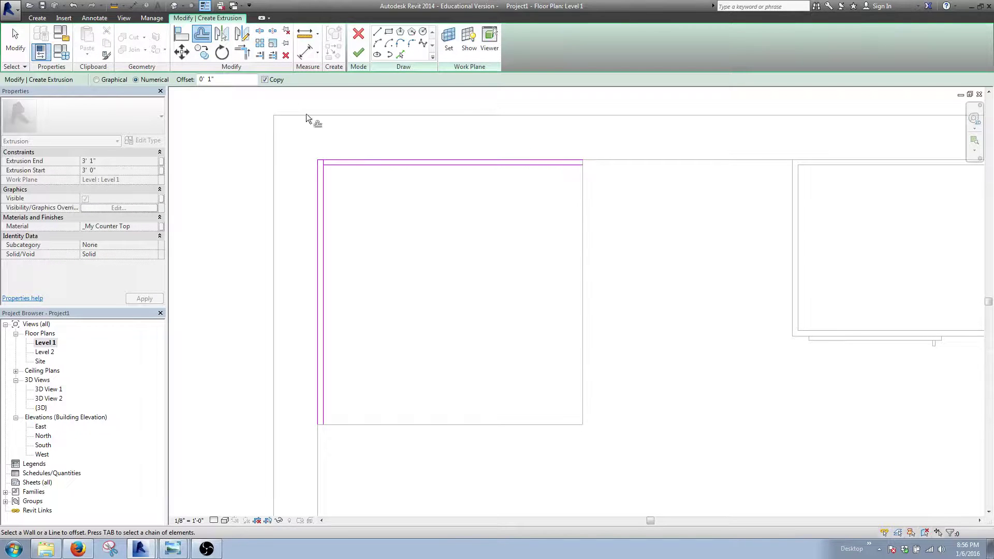
Step: Draw the short line closing the backsplash outline at its open end beside the long cabinet run
{"action": "left_click", "coordinate": [377, 32]}
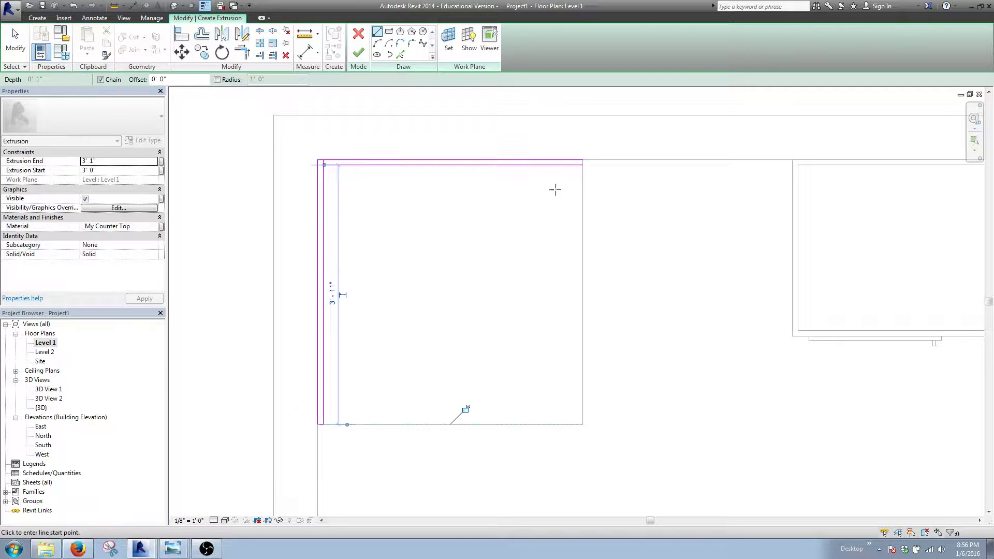
{"action": "left_click", "coordinate": [582, 164]}
{"action": "left_click", "coordinate": [582, 159]}
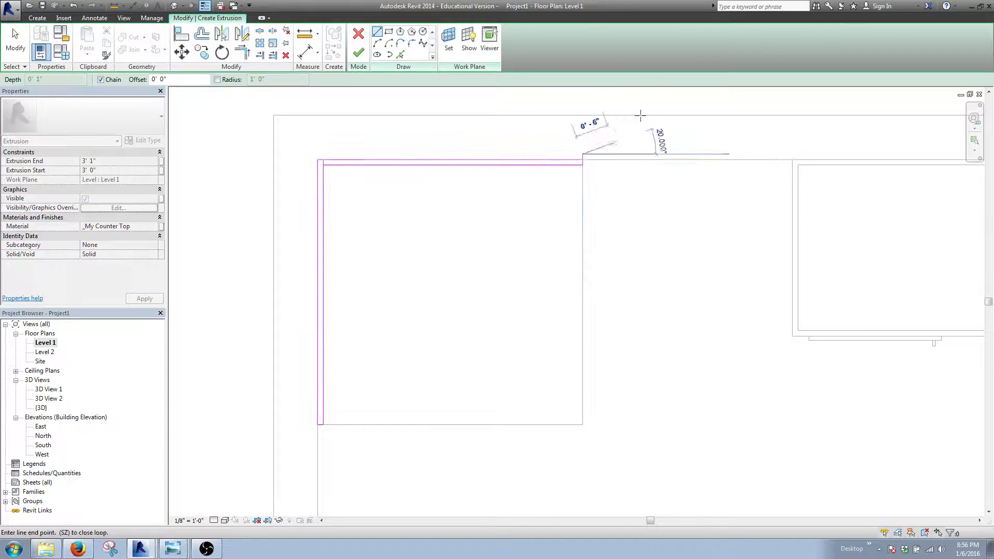
{"action": "key", "text": "Escape"}
{"action": "key", "text": "Escape"}
Step: Adjust the backsplash sketch's line ends so the short end line meets the outer edge and the inner lines meet at the corner
{"action": "left_click", "coordinate": [582, 158]}
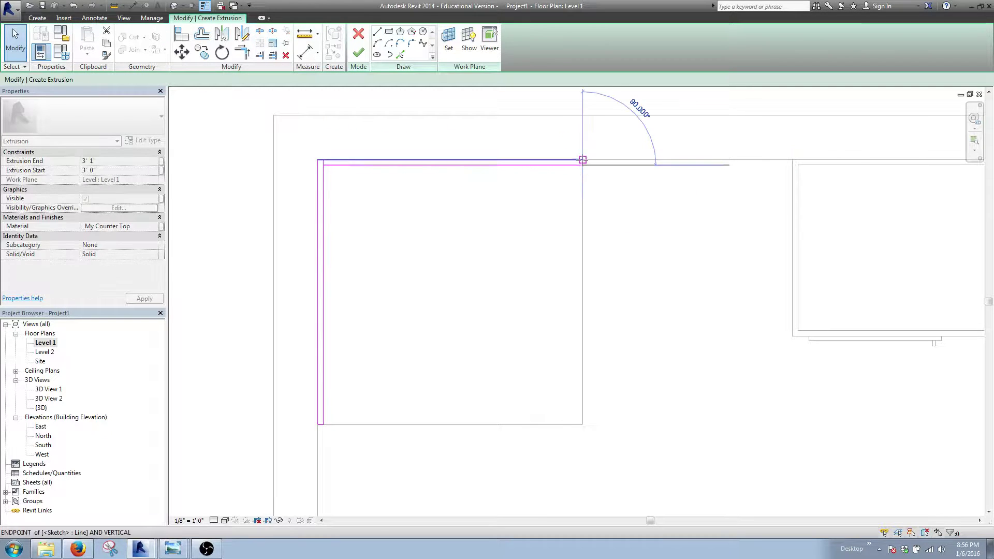
{"action": "key", "text": "Delete"}
{"action": "left_click", "coordinate": [325, 171]}
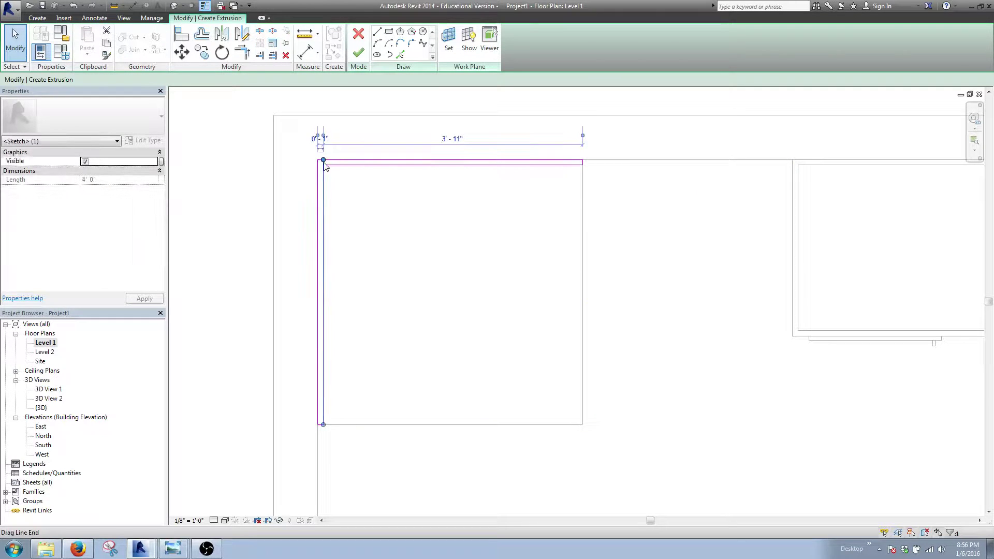
{"action": "left_click", "coordinate": [322, 137]}
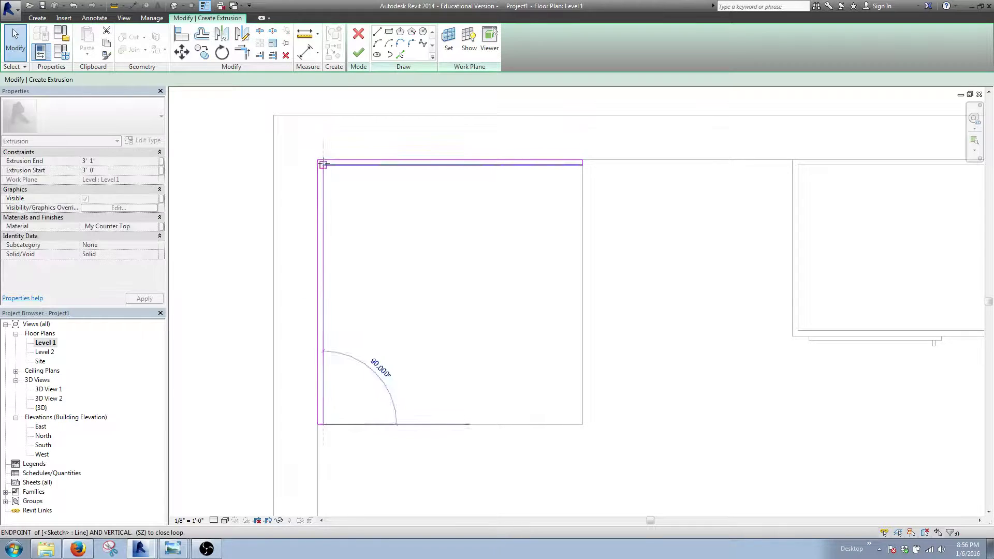
Step: Set the backsplash extrusion's start to 2' 10" and finish its sketch
{"action": "left_click", "coordinate": [113, 170]}
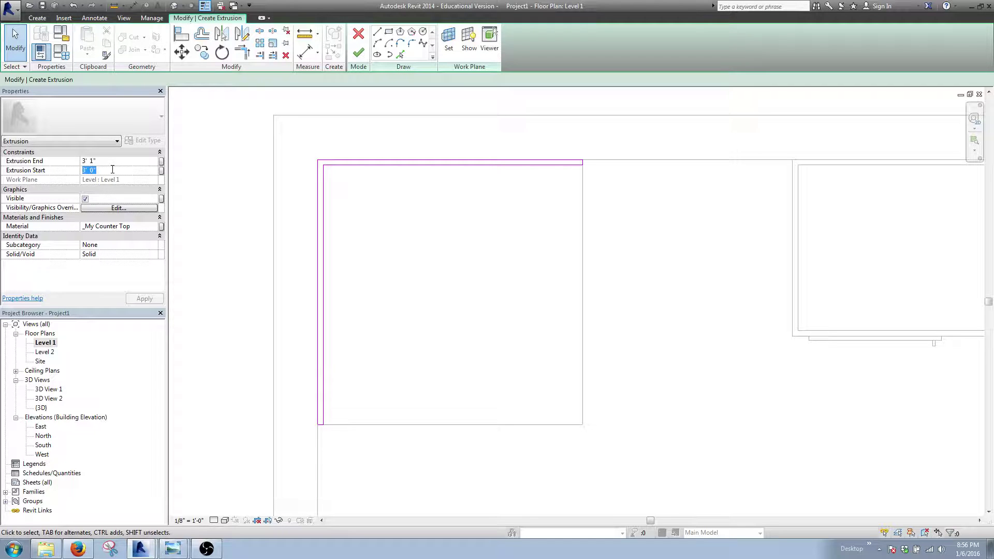
{"action": "type", "text": "2' 10"}
{"action": "key", "text": "Return"}
{"action": "left_click", "coordinate": [112, 162]}
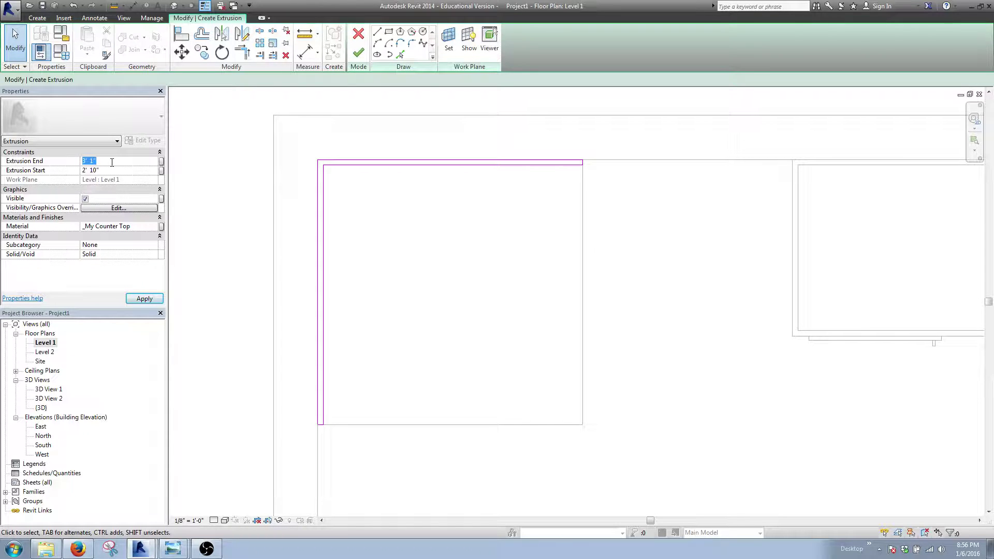
{"action": "left_click", "coordinate": [140, 299]}
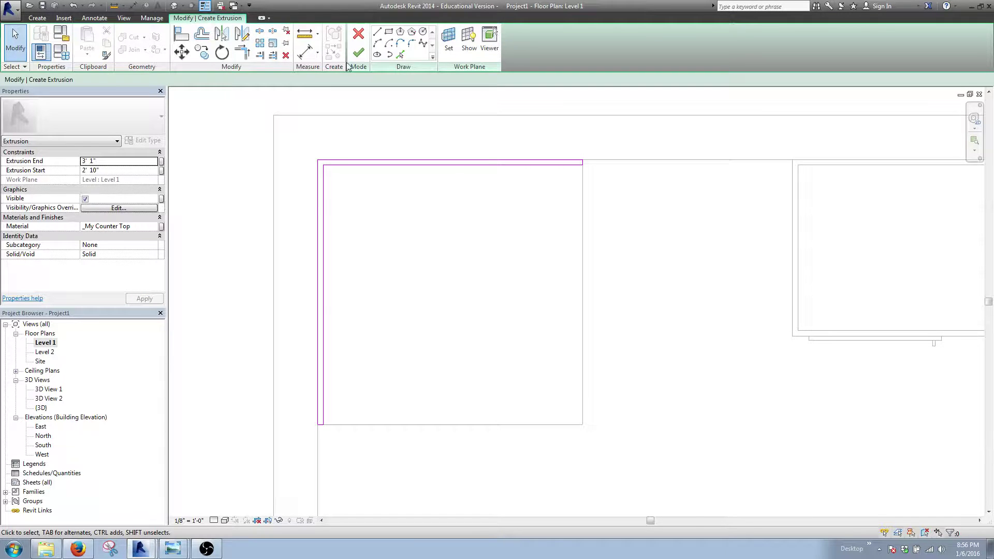
{"action": "left_click", "coordinate": [358, 53]}
{"action": "left_click", "coordinate": [217, 260]}
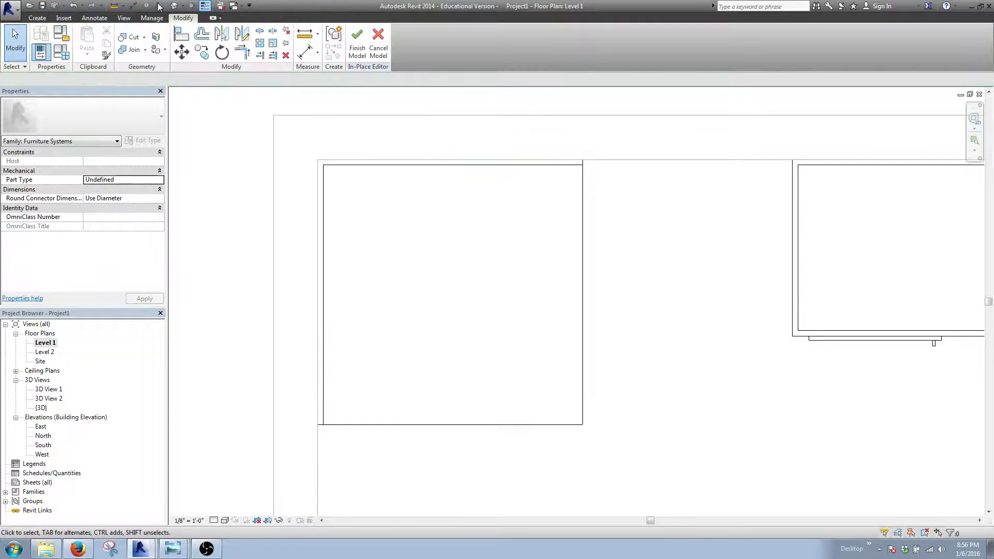
Step: Inspect the backsplash in the default 3D view and finish the in-place counter model
{"action": "left_click", "coordinate": [181, 5]}
{"action": "left_click", "coordinate": [194, 18]}
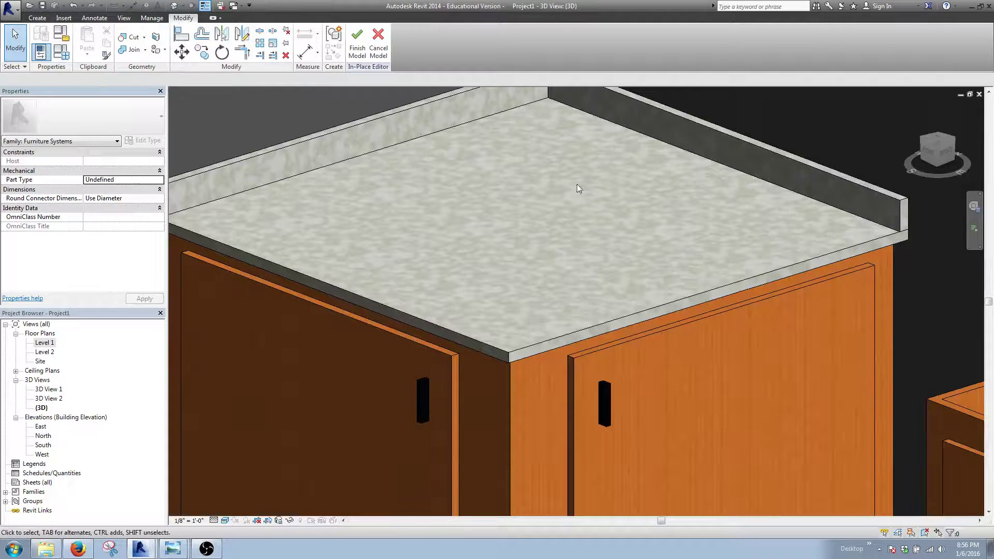
{"action": "scroll", "coordinate": [570, 183], "scroll_direction": "down", "scroll_amount": 3}
{"action": "scroll", "coordinate": [564, 197], "scroll_direction": "up", "scroll_amount": 2}
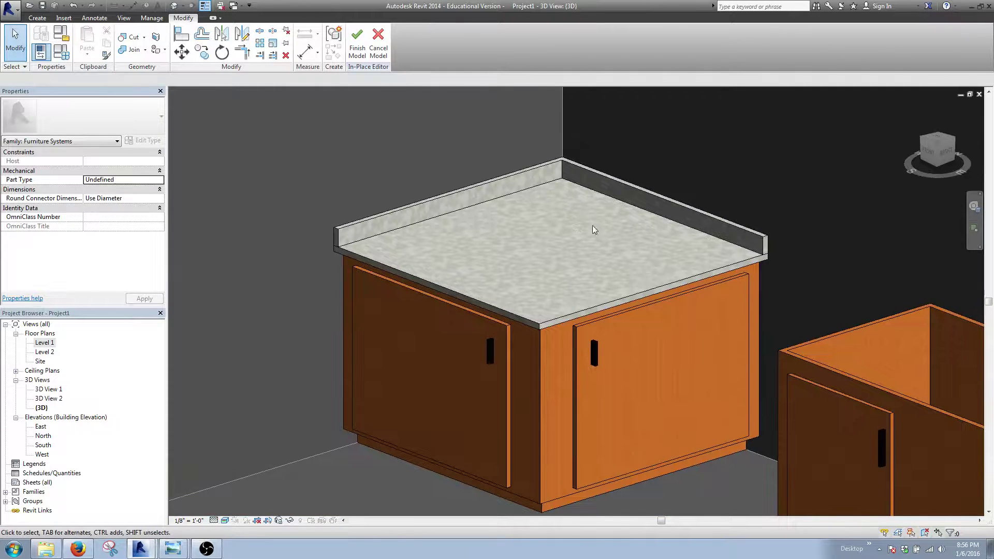
{"action": "middle_click_drag", "start_coordinate": [635, 381], "coordinate": [647, 349], "text": "shift"}
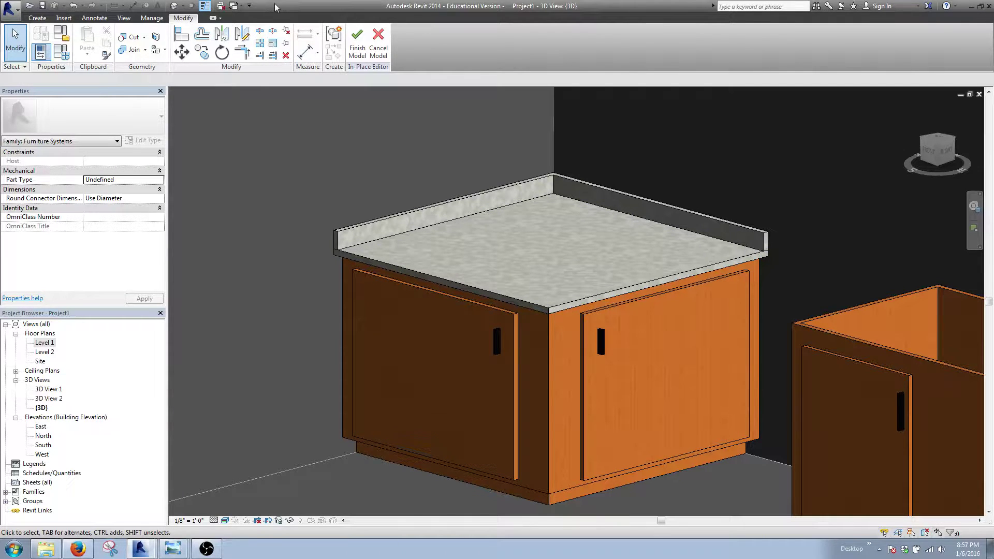
{"action": "left_click", "coordinate": [356, 53]}
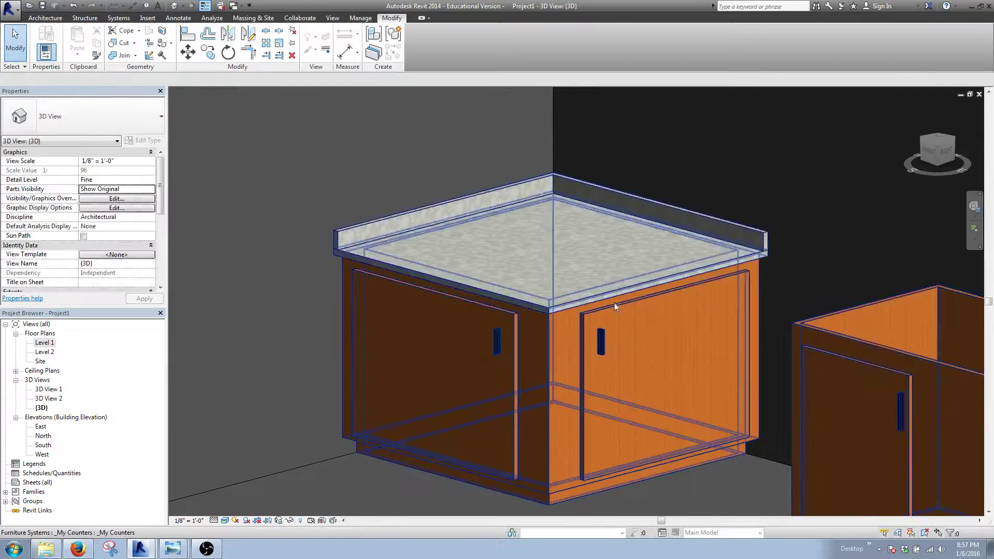
{"action": "scroll", "coordinate": [614, 305], "scroll_direction": "down", "scroll_amount": 1}
{"action": "scroll", "coordinate": [614, 307], "scroll_direction": "down", "scroll_amount": 3}
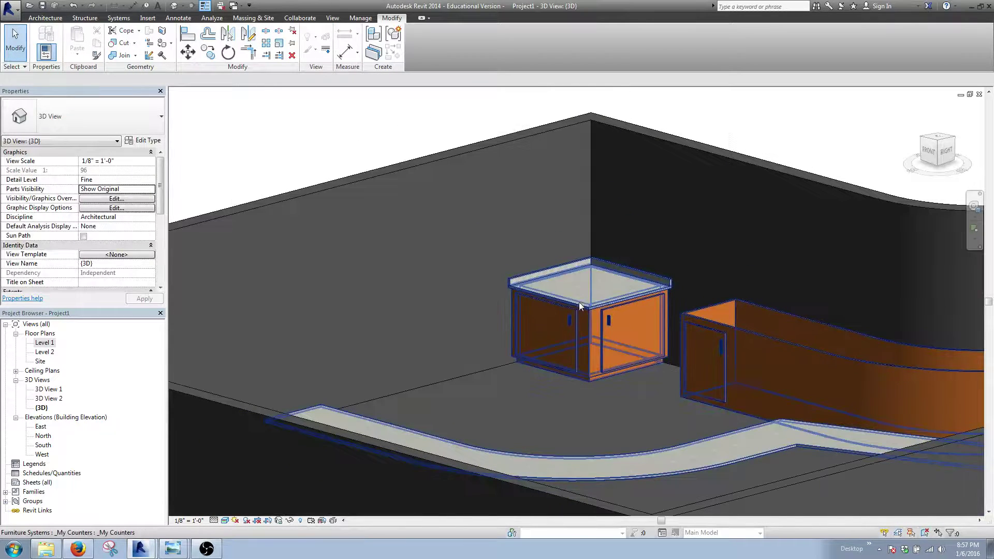
Step: Reopen the counter family for in-place editing and bring up both counter runs on the Level 1 plan
{"action": "left_click", "coordinate": [586, 305]}
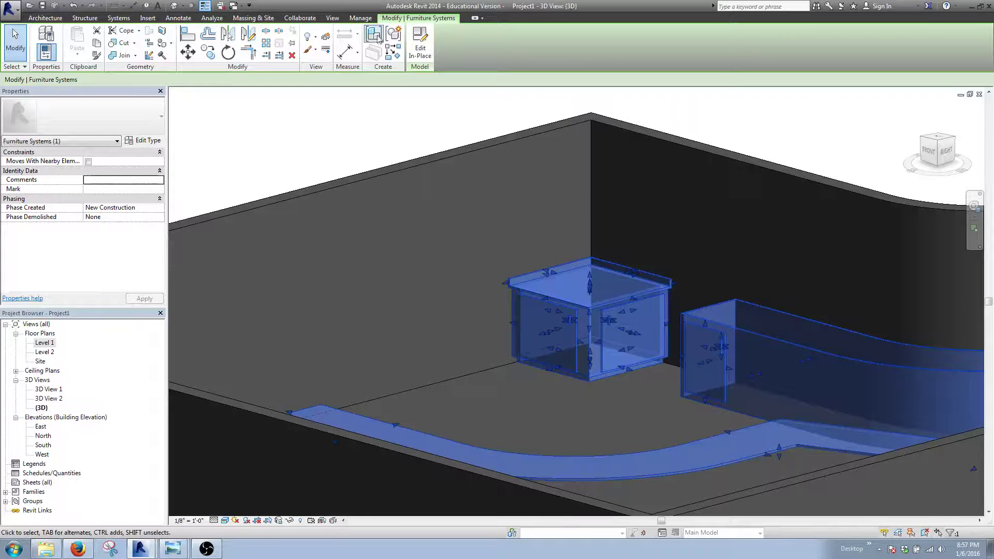
{"action": "left_click", "coordinate": [420, 46]}
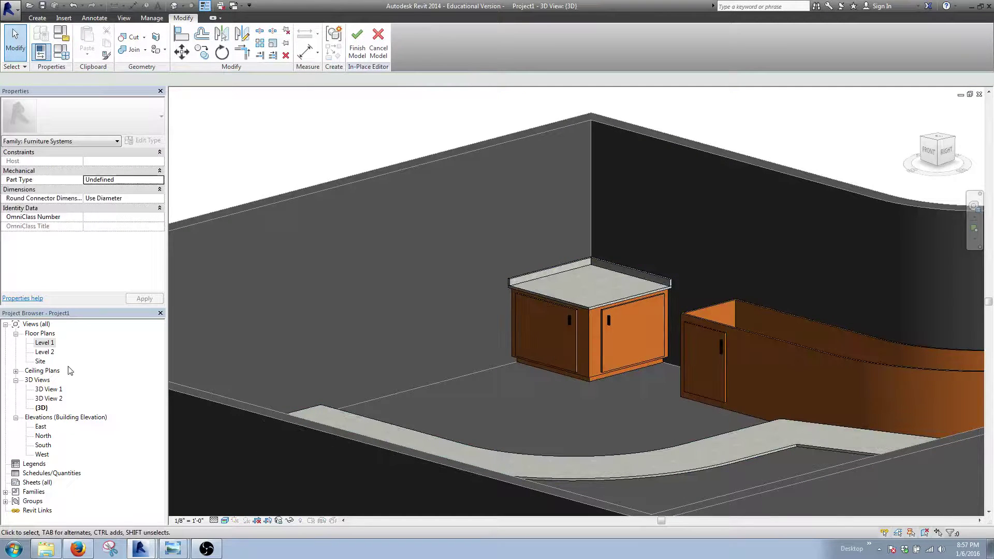
{"action": "double_click", "coordinate": [52, 344]}
{"action": "scroll", "coordinate": [665, 273], "scroll_direction": "up", "scroll_amount": 3}
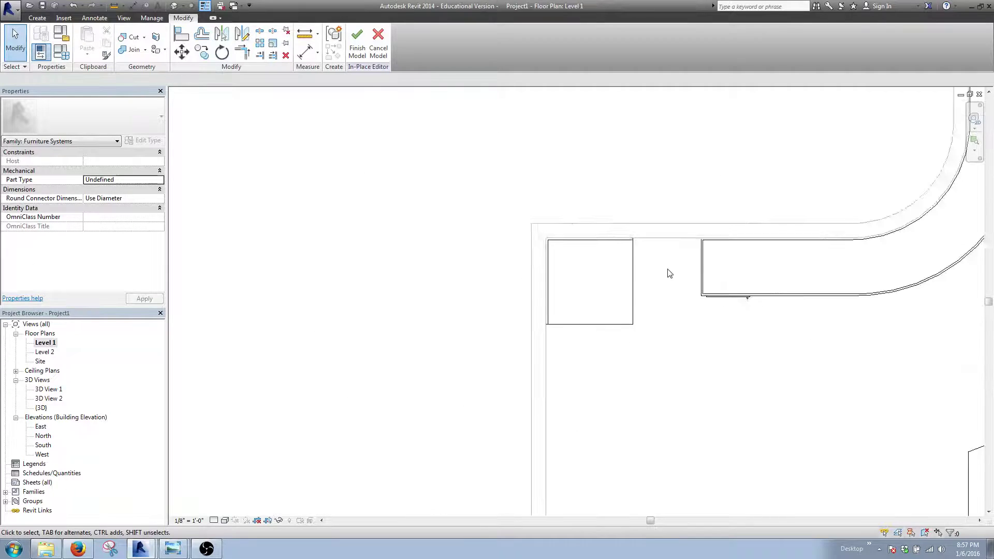
{"action": "scroll", "coordinate": [749, 286], "scroll_direction": "down", "scroll_amount": 3}
{"action": "scroll", "coordinate": [762, 333], "scroll_direction": "up", "scroll_amount": 1}
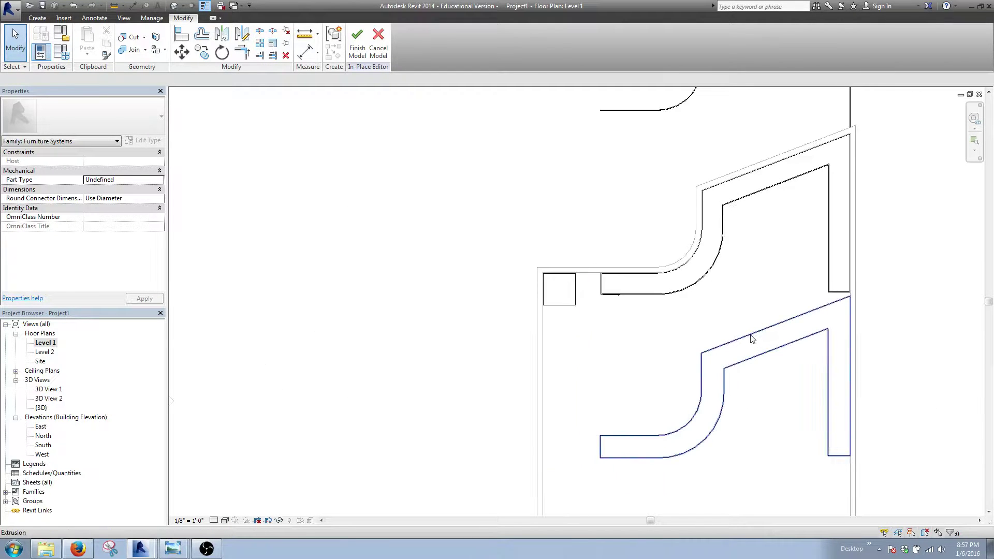
Step: Try to move the detached curved countertop freehand onto the long cabinet run
{"action": "left_click", "coordinate": [751, 337]}
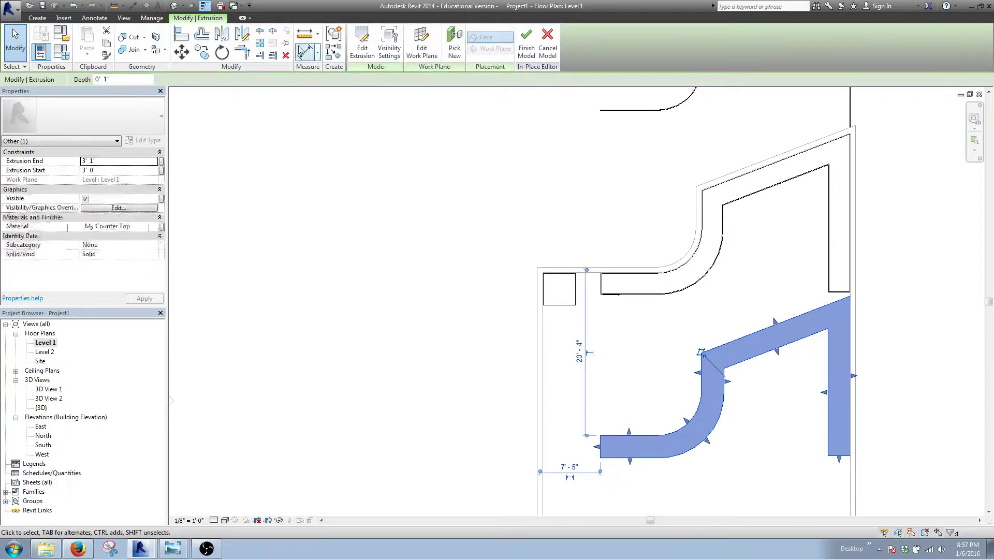
{"action": "left_click", "coordinate": [183, 51]}
{"action": "left_click", "coordinate": [454, 412]}
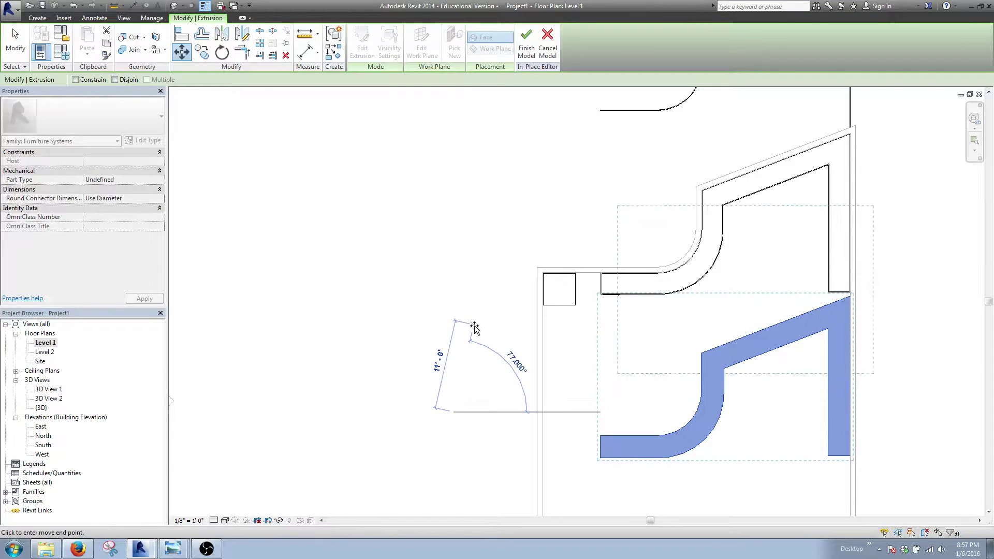
{"action": "left_click", "coordinate": [474, 327]}
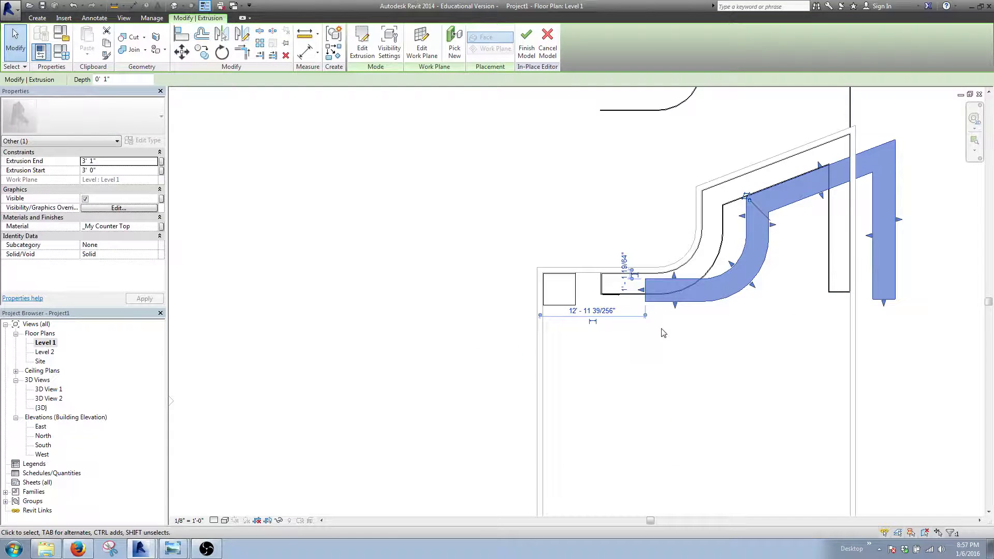
{"action": "left_click", "coordinate": [181, 52]}
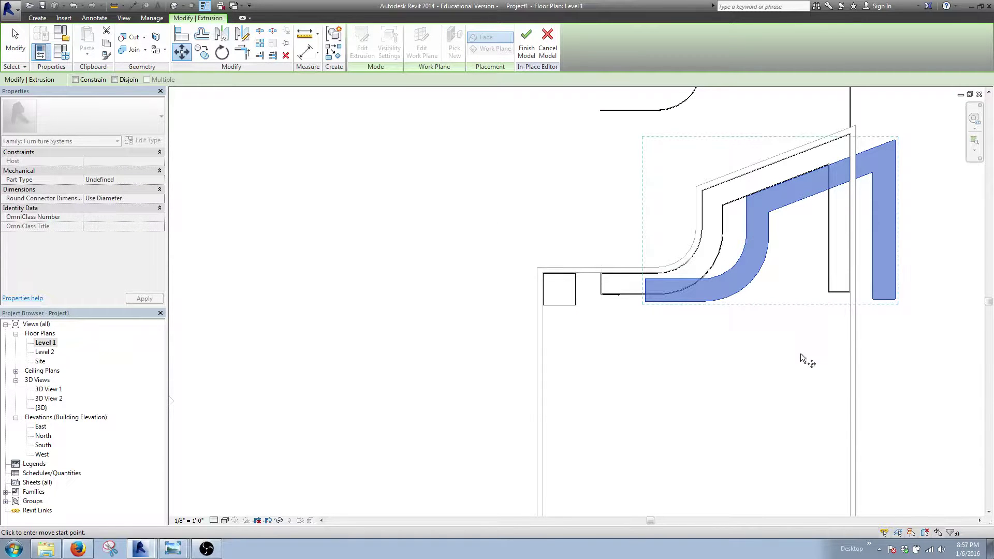
{"action": "left_click", "coordinate": [802, 358]}
{"action": "left_click", "coordinate": [725, 351]}
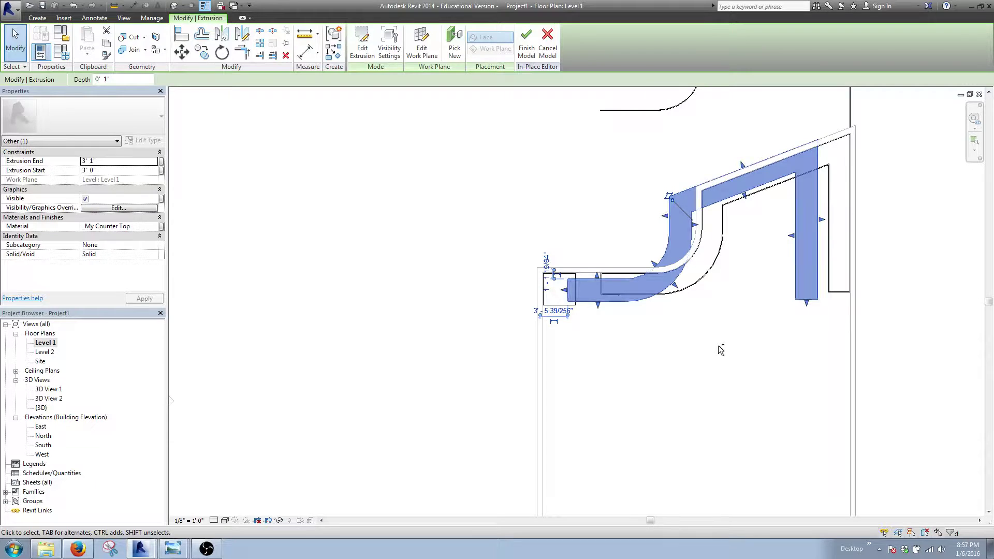
{"action": "left_click", "coordinate": [720, 350]}
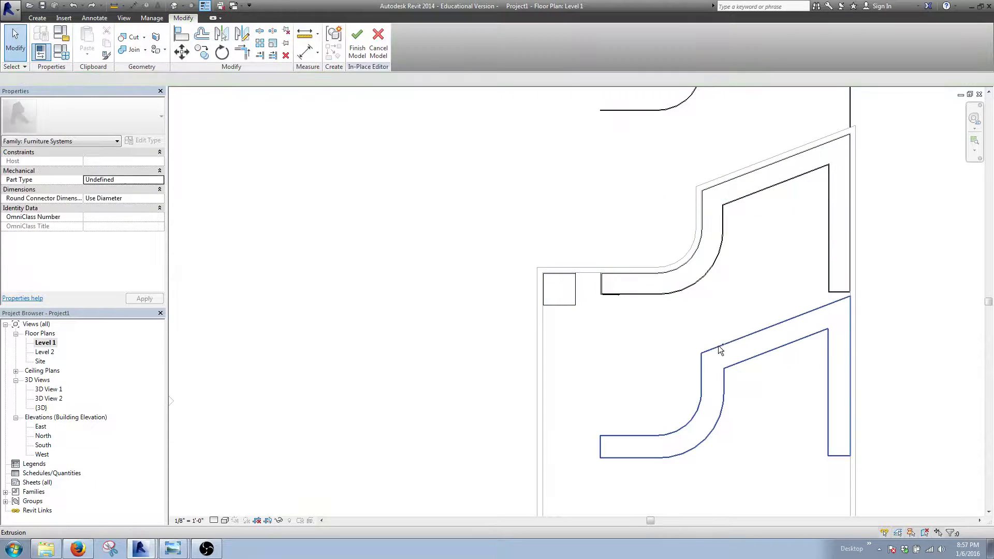
Step: Move the detached curved countertop 20' straight up in plan onto the long cabinet run and deselect it
{"action": "left_click", "coordinate": [711, 443]}
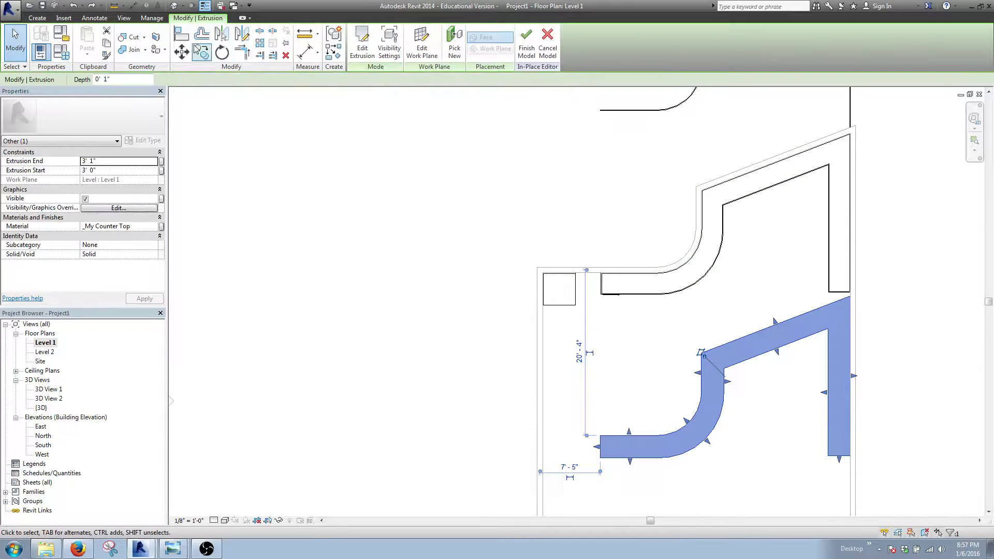
{"action": "key", "text": "m"}
{"action": "key", "text": "v"}
{"action": "left_click", "coordinate": [633, 412]}
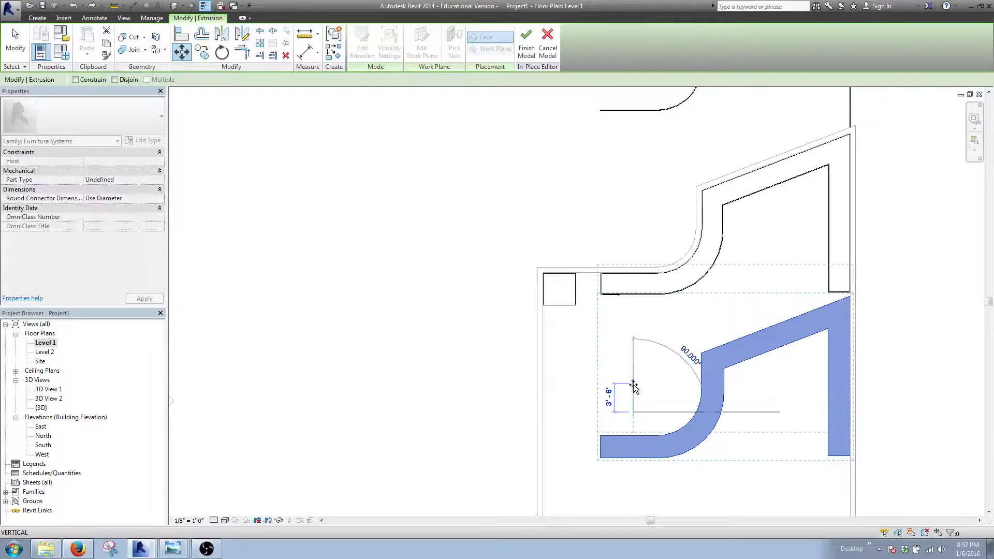
{"action": "type", "text": "20"}
{"action": "key", "text": "Return"}
{"action": "left_click", "coordinate": [660, 384]}
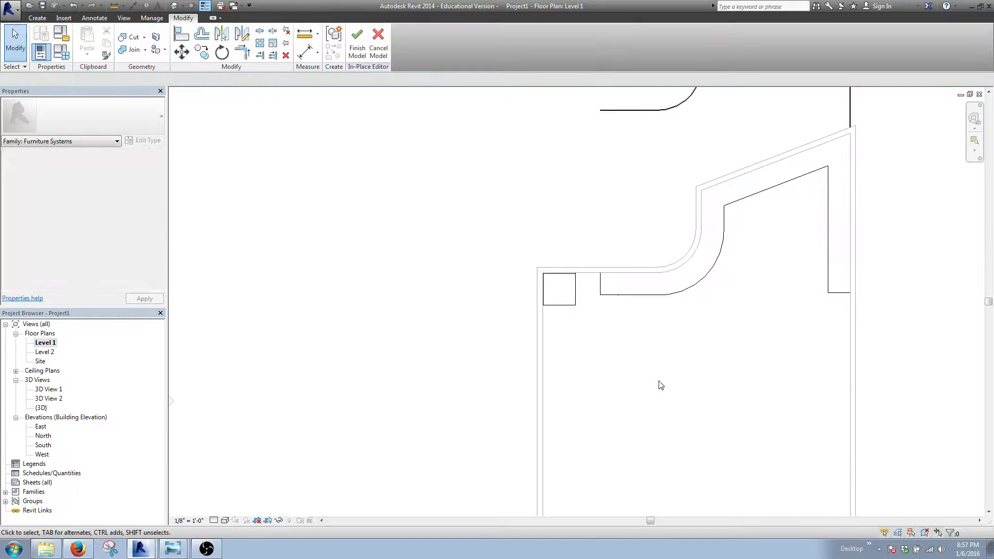
Step: Move the detached curved backsplash 20' straight down in plan onto the long counter run and finish the in-place model
{"action": "left_click", "coordinate": [612, 111]}
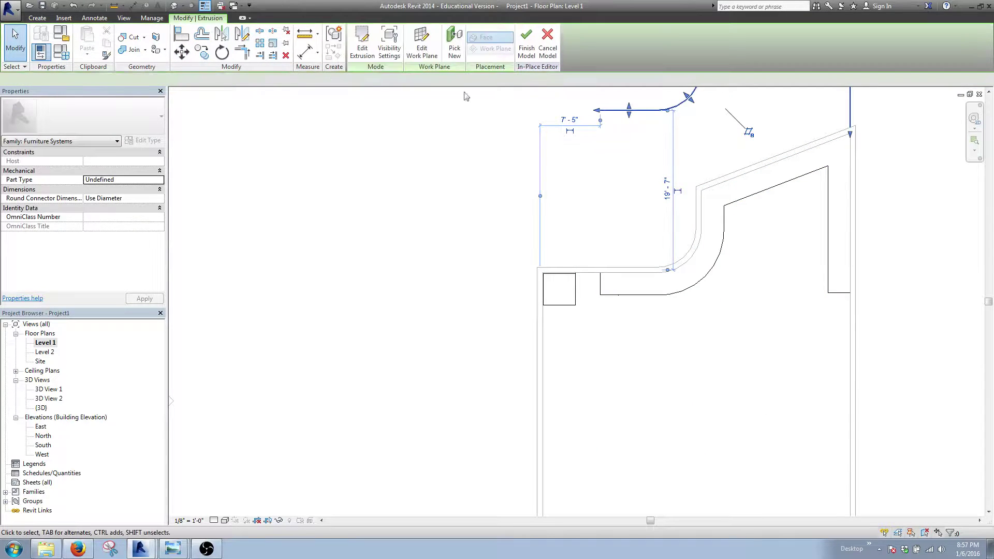
{"action": "left_click", "coordinate": [181, 52]}
{"action": "left_click", "coordinate": [412, 200]}
{"action": "type", "text": "20"}
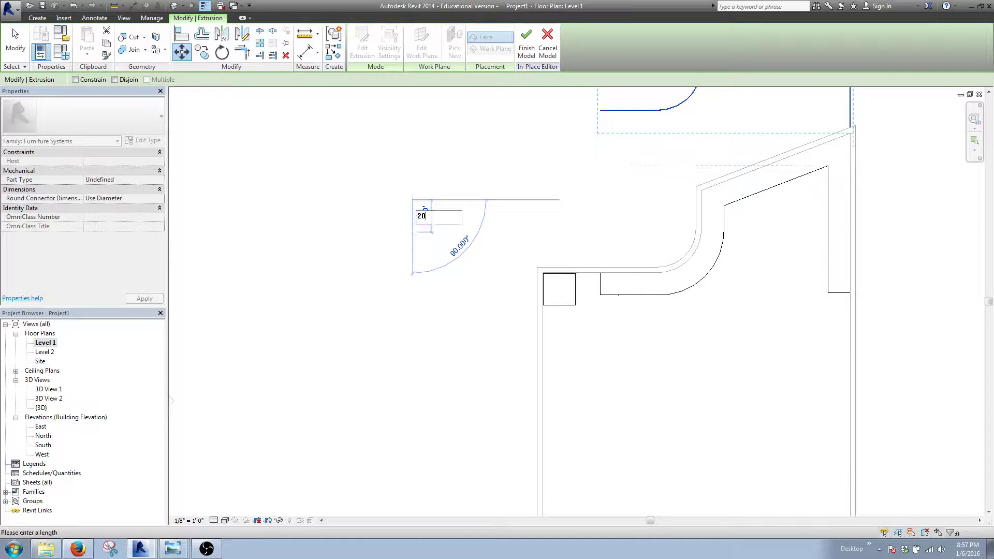
{"action": "key", "text": "Return"}
{"action": "key", "text": "Escape"}
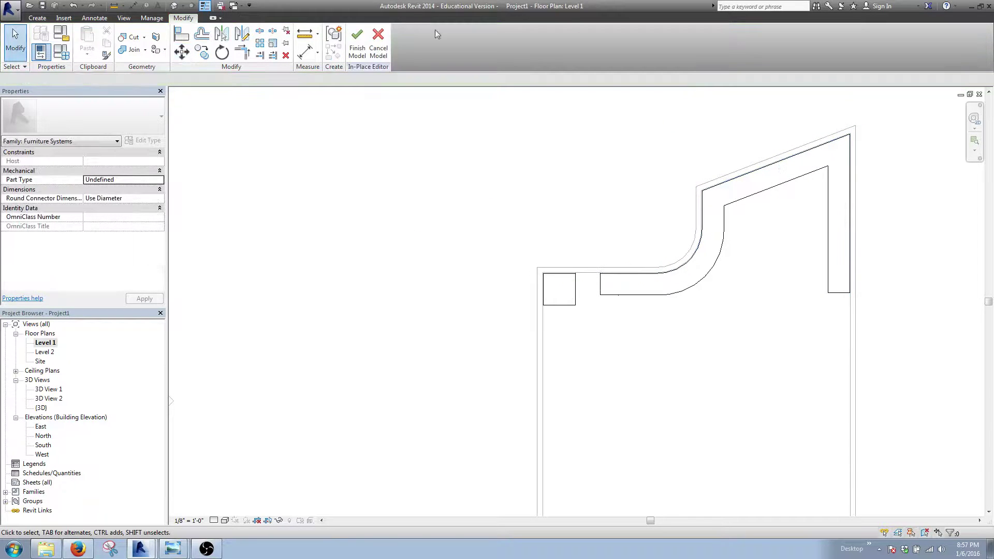
{"action": "left_click", "coordinate": [357, 41]}
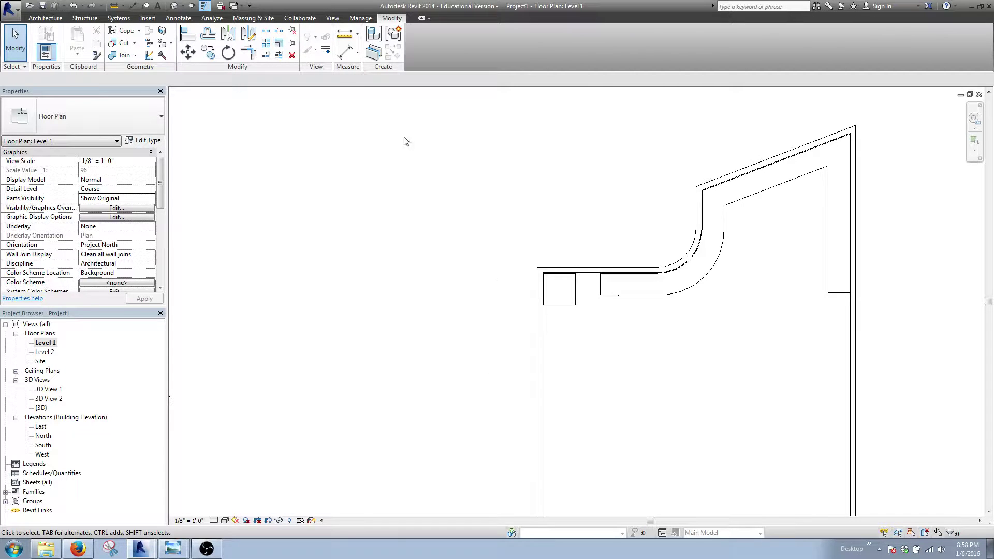
Step: Dismiss the save reminder without saving the project and cancel the reminder interval options
{"action": "scroll", "coordinate": [466, 243], "scroll_direction": "down", "scroll_amount": 3}
{"action": "scroll", "coordinate": [388, 248], "scroll_direction": "up", "scroll_amount": 3}
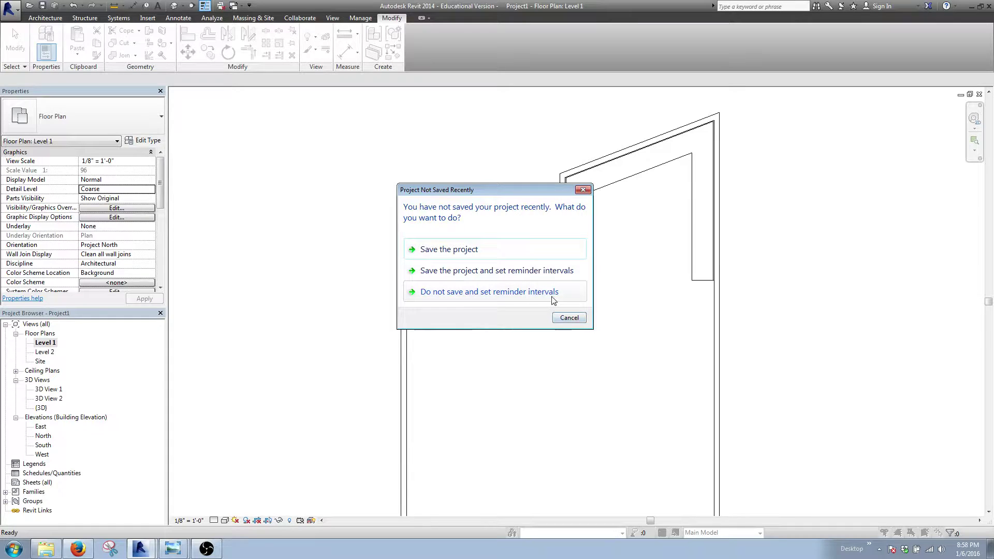
{"action": "left_click", "coordinate": [553, 299]}
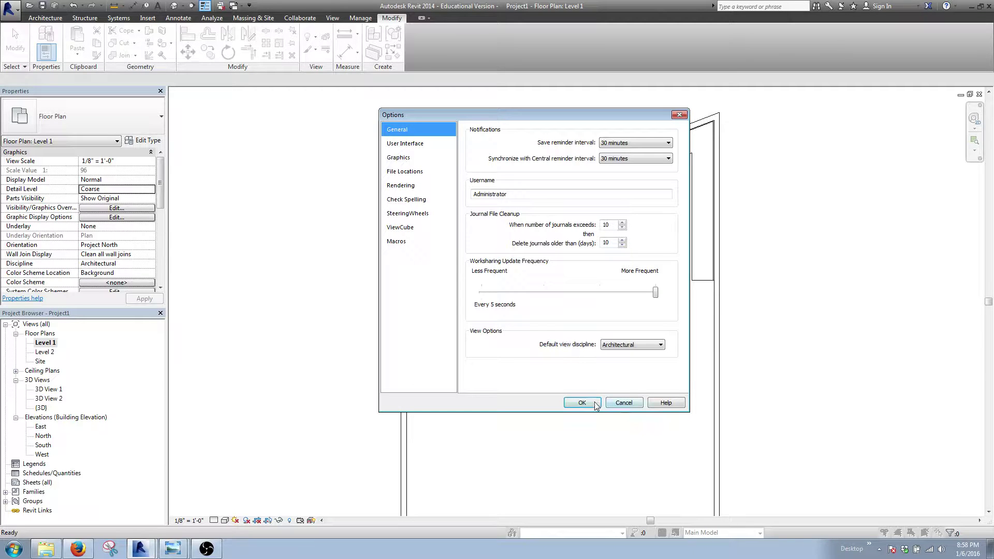
{"action": "left_click", "coordinate": [623, 403]}
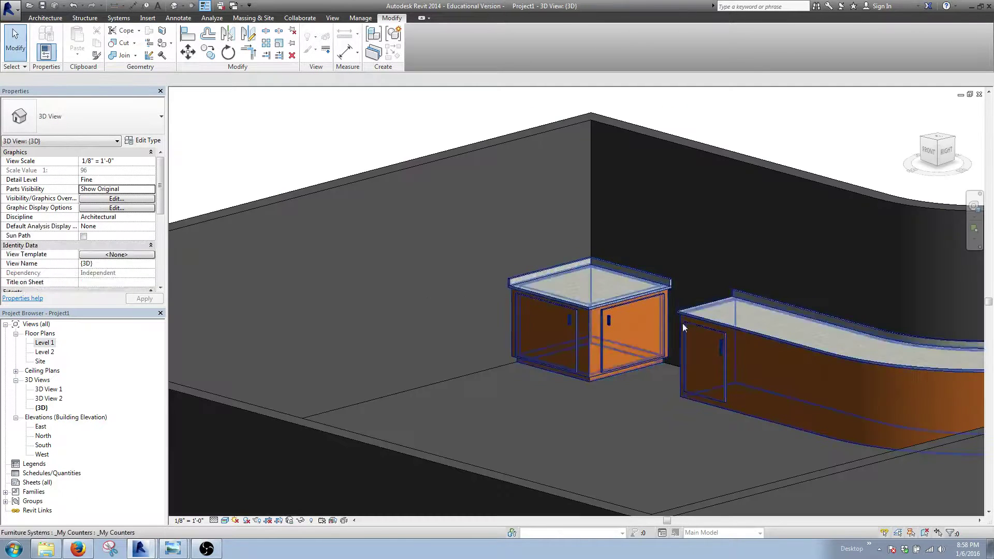
Step: Examine the countertops and backsplashes of the corner cabinet and the long curved counter run in the default 3D view
{"action": "scroll", "coordinate": [682, 323], "scroll_direction": "up", "scroll_amount": 4}
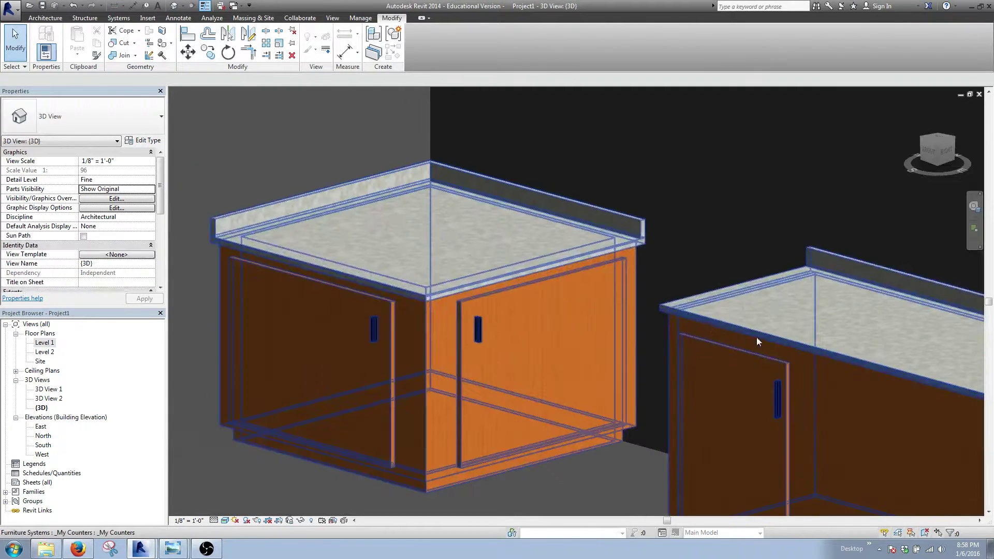
{"action": "scroll", "coordinate": [655, 287], "scroll_direction": "down", "scroll_amount": 4}
{"action": "scroll", "coordinate": [634, 302], "scroll_direction": "up", "scroll_amount": 5}
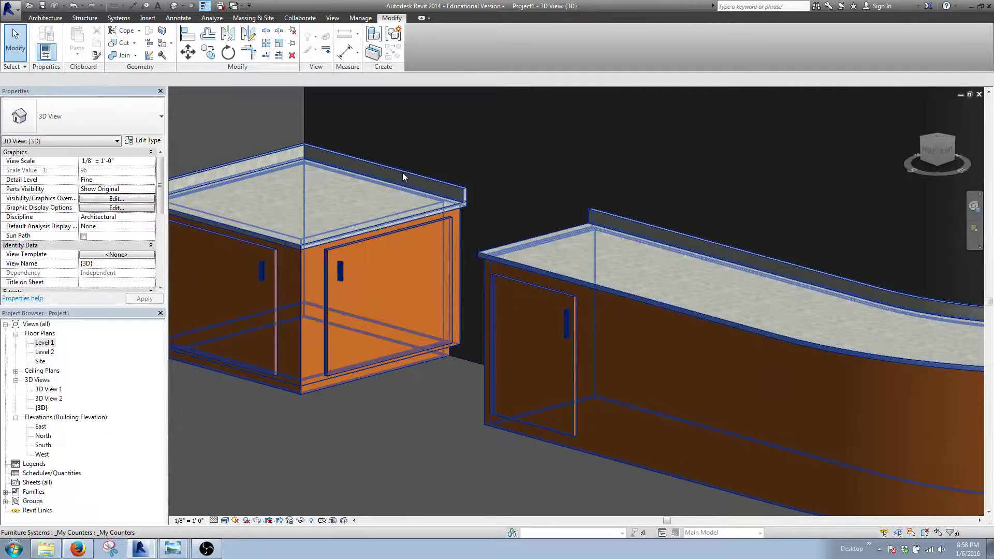
{"action": "scroll", "coordinate": [718, 257], "scroll_direction": "down", "scroll_amount": 4}
{"action": "middle_click_drag", "start_coordinate": [717, 253], "coordinate": [556, 277]}
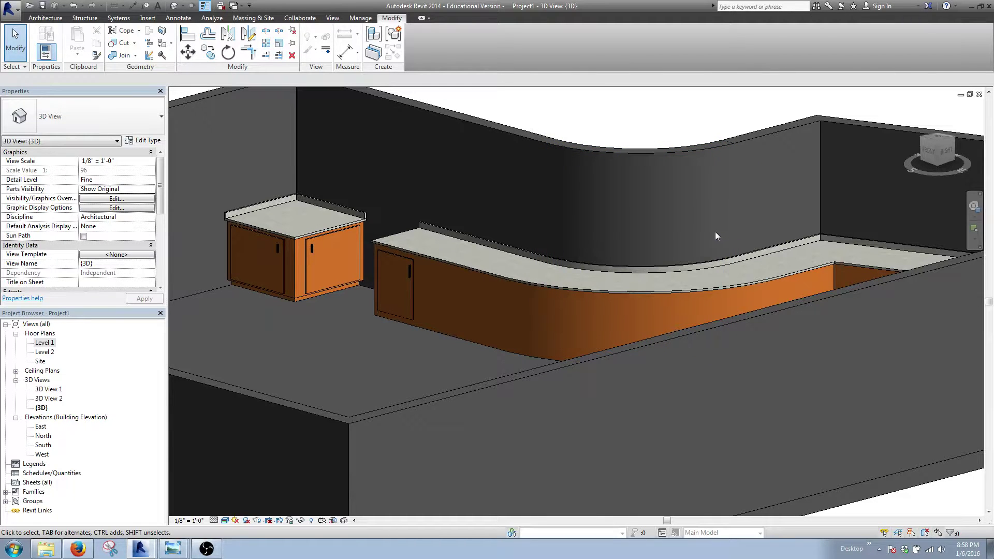
{"action": "scroll", "coordinate": [592, 226], "scroll_direction": "down", "scroll_amount": 4}
{"action": "middle_click_drag", "start_coordinate": [495, 223], "coordinate": [750, 230]}
{"action": "scroll", "coordinate": [750, 230], "scroll_direction": "up", "scroll_amount": 2}
{"action": "scroll", "coordinate": [750, 230], "scroll_direction": "up", "scroll_amount": 5}
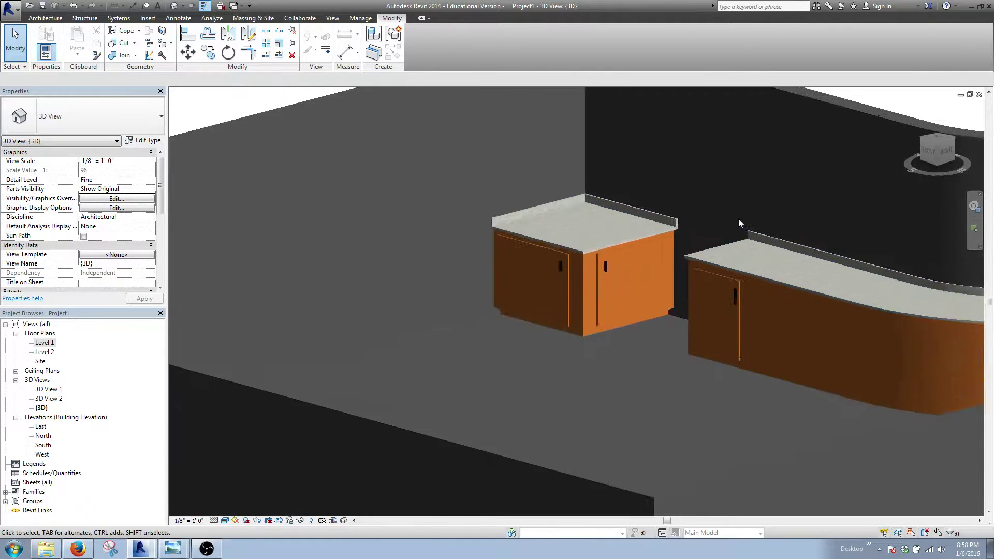